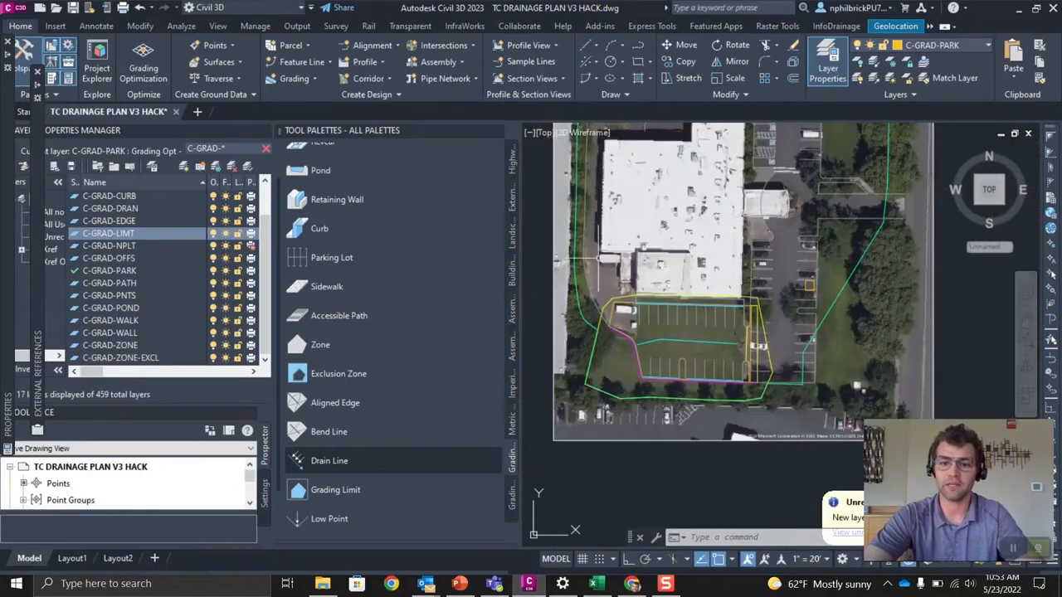
Step: Unload the external reference holding the proposed parking lot linework
middle_click_drag(682, 354, 693, 314)
scroll(692, 315, "up", 2)
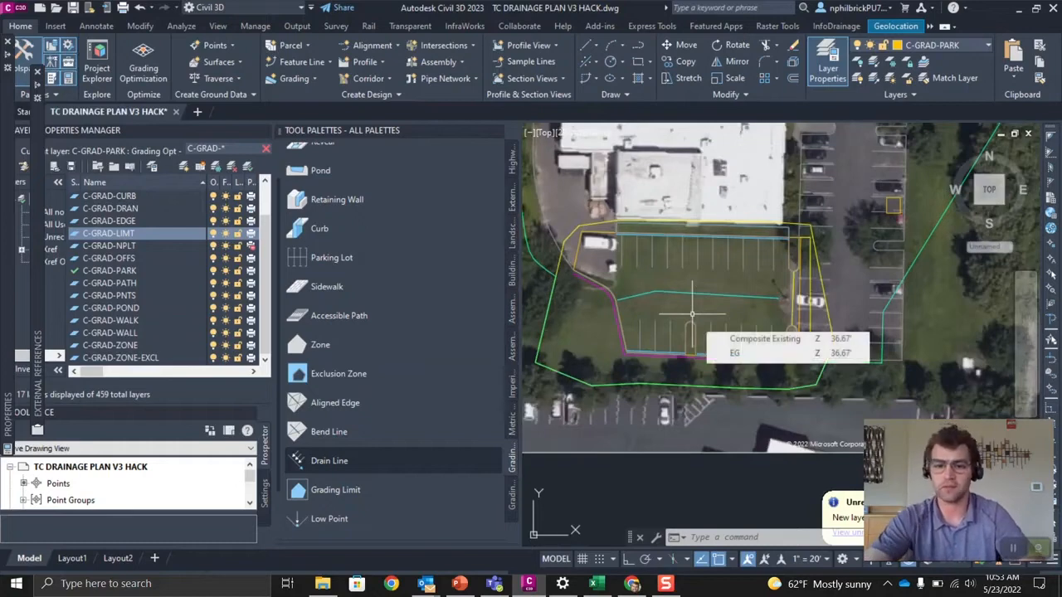
left_click(667, 257)
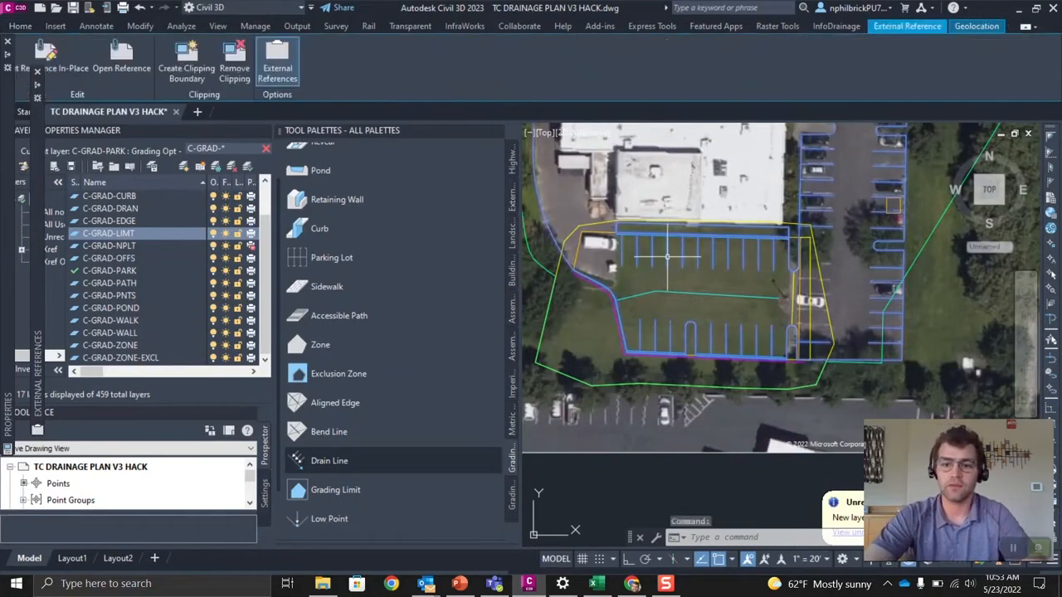
right_click(667, 257)
mouse_move(672, 263)
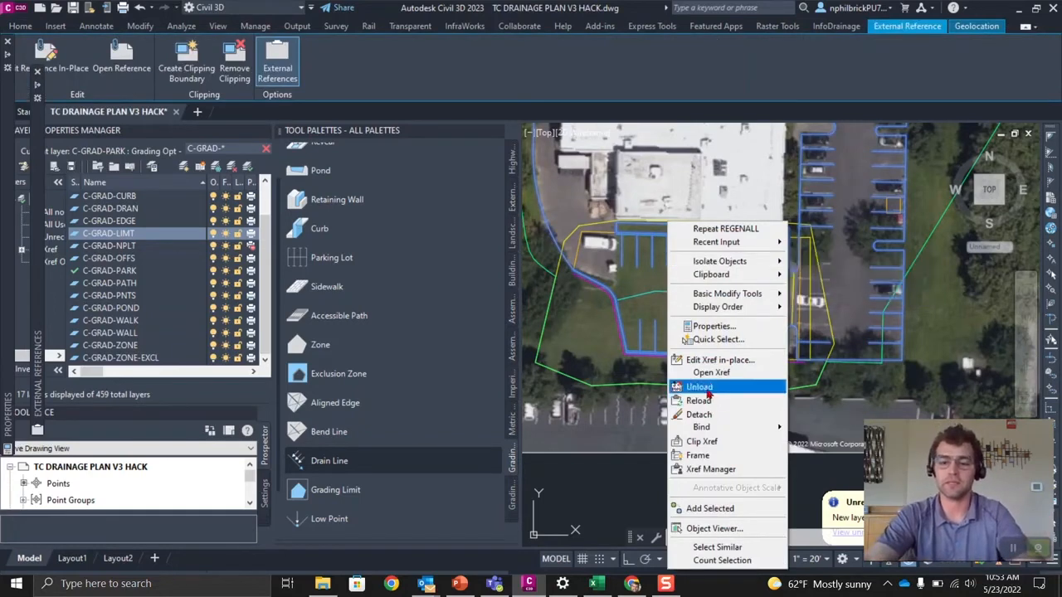
left_click(705, 387)
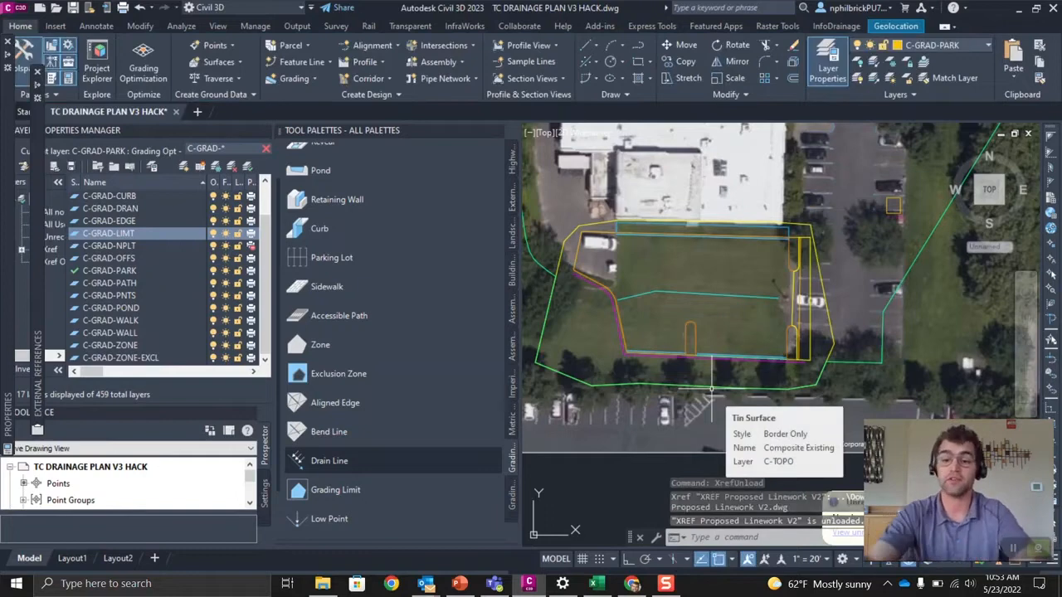
Step: Set the Composite Existing surface's style to _No Display in its surface properties
left_click(536, 263)
right_click(536, 264)
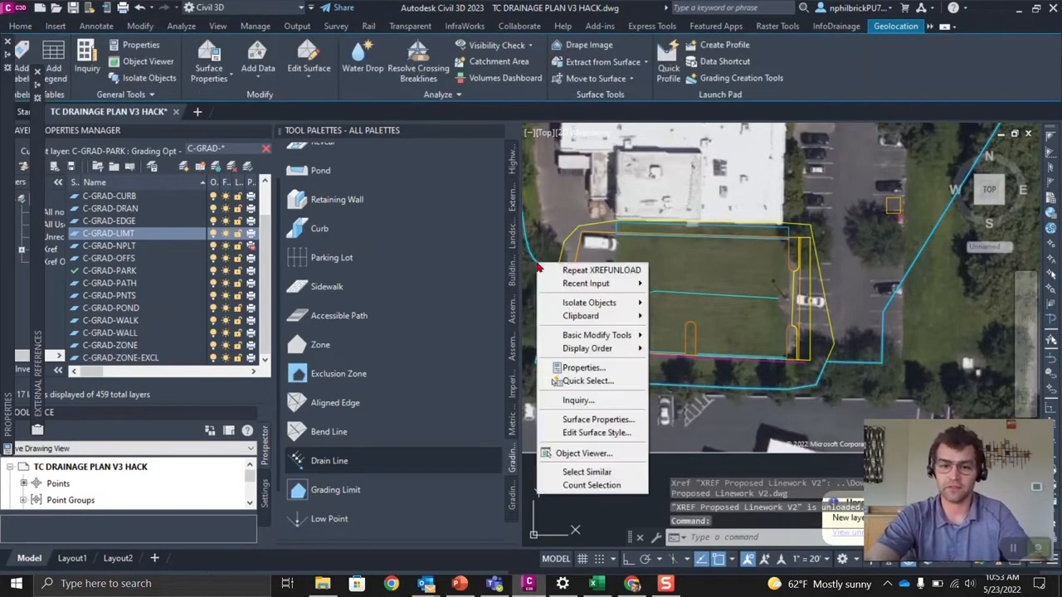
left_click(564, 419)
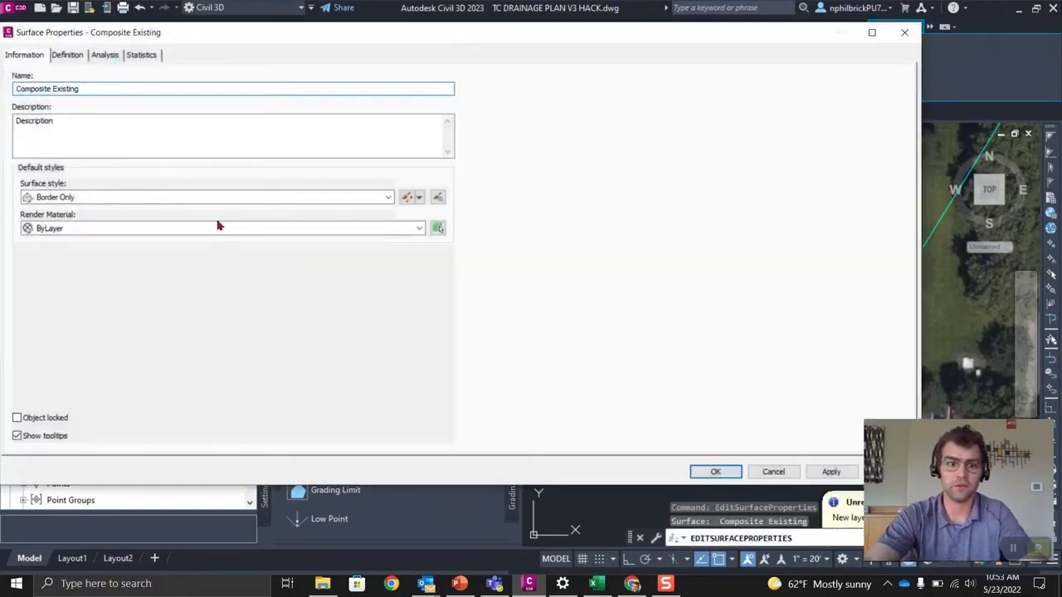
left_click(111, 198)
left_click(71, 211)
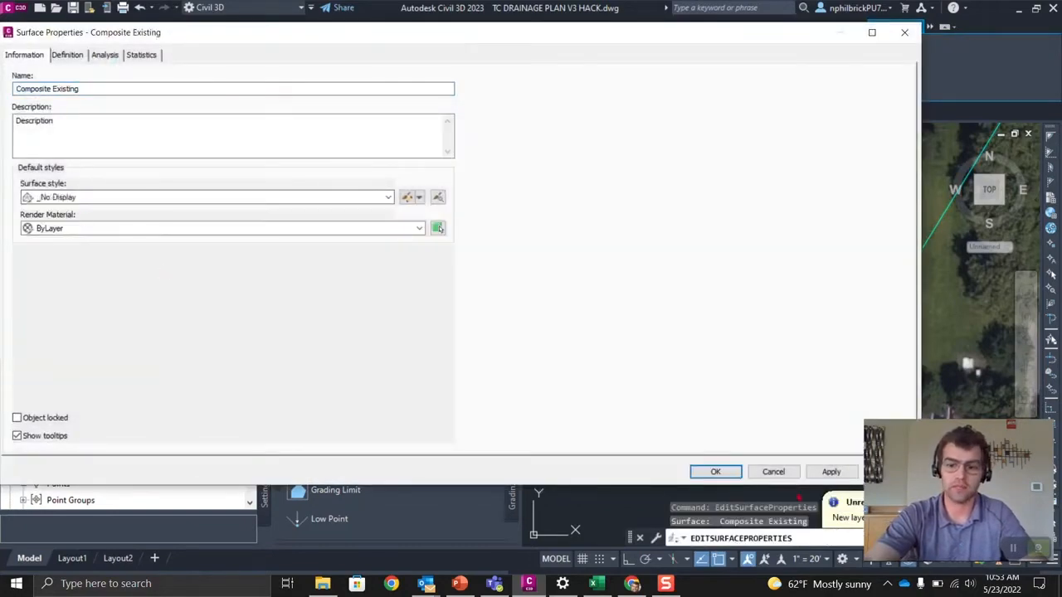
left_click(830, 471)
left_click(714, 471)
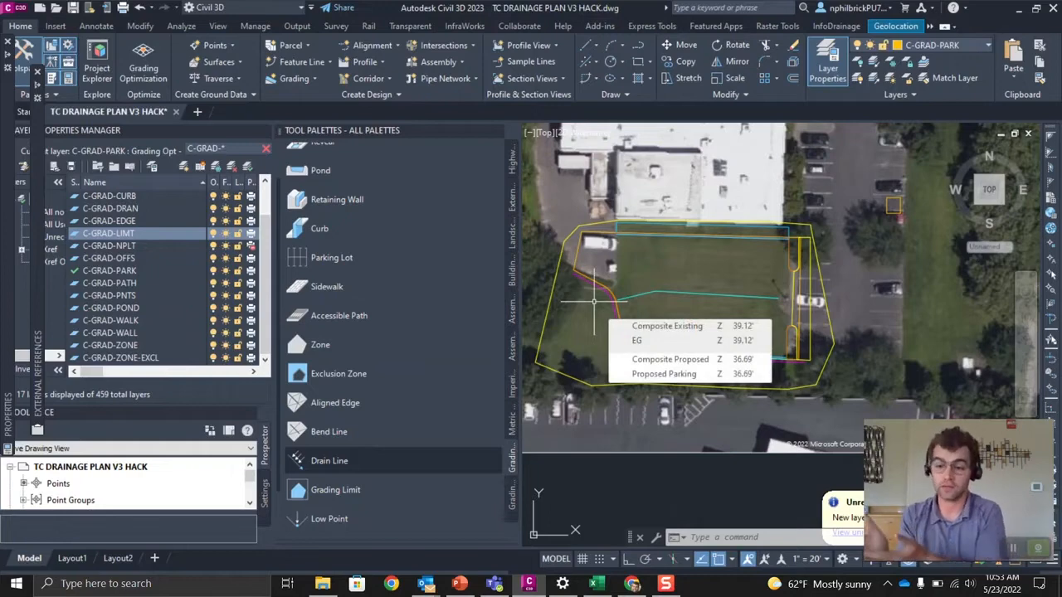
Step: Isolate the C-GRAD-LIMT layer to examine the boundary polyline's grading limit properties, and turn all layers back on with LAYON
scroll(594, 302, "up", 3)
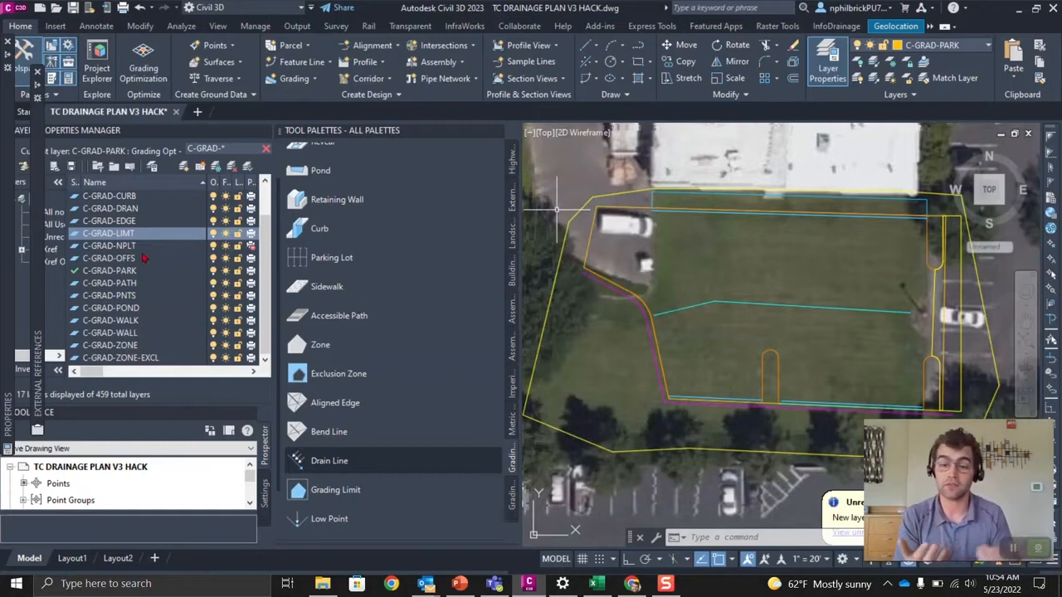
right_click(118, 233)
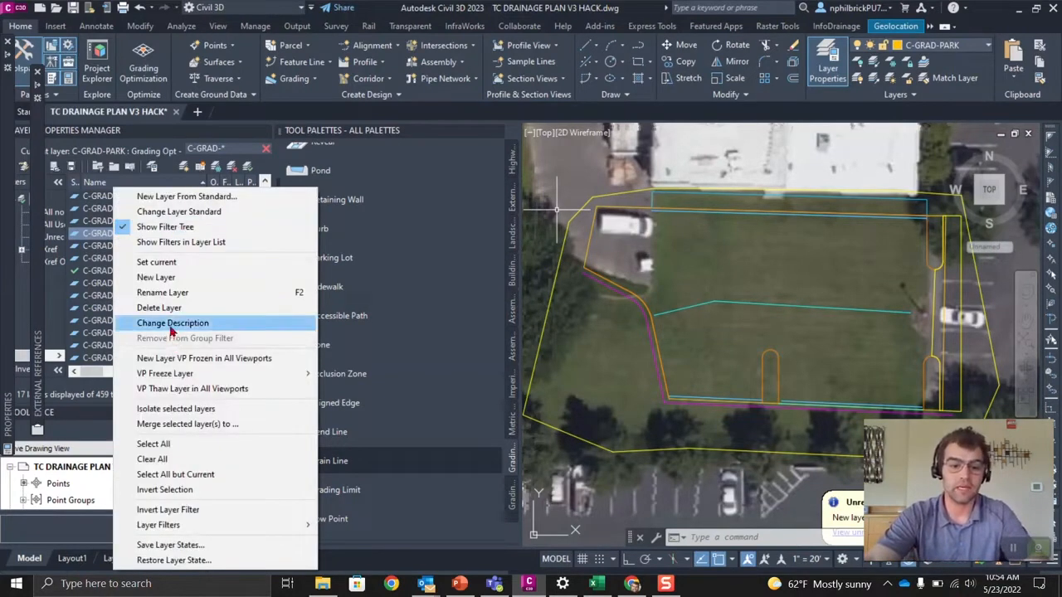
left_click(174, 409)
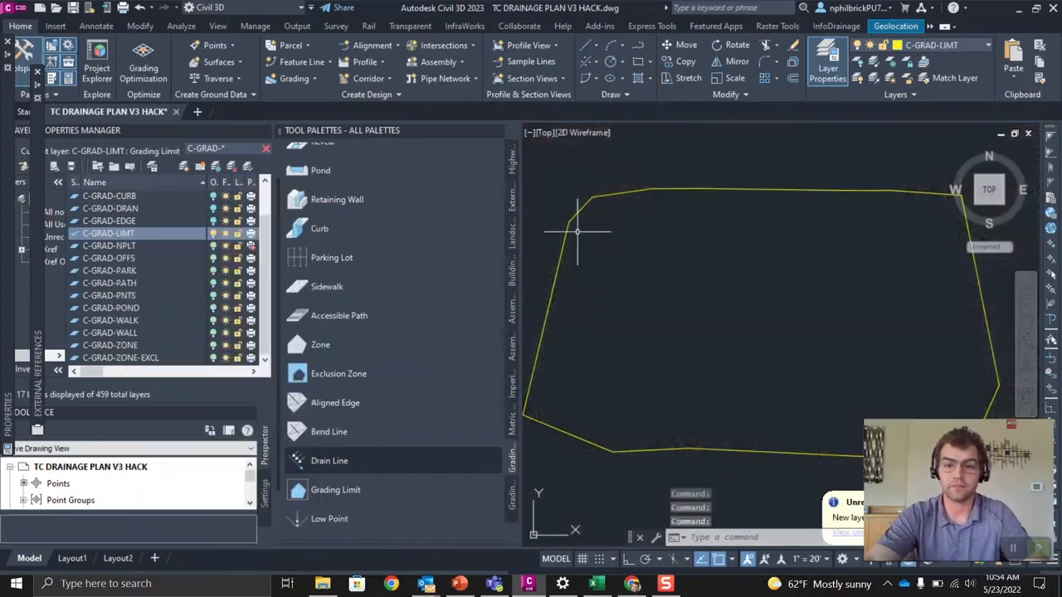
mouse_move(572, 218)
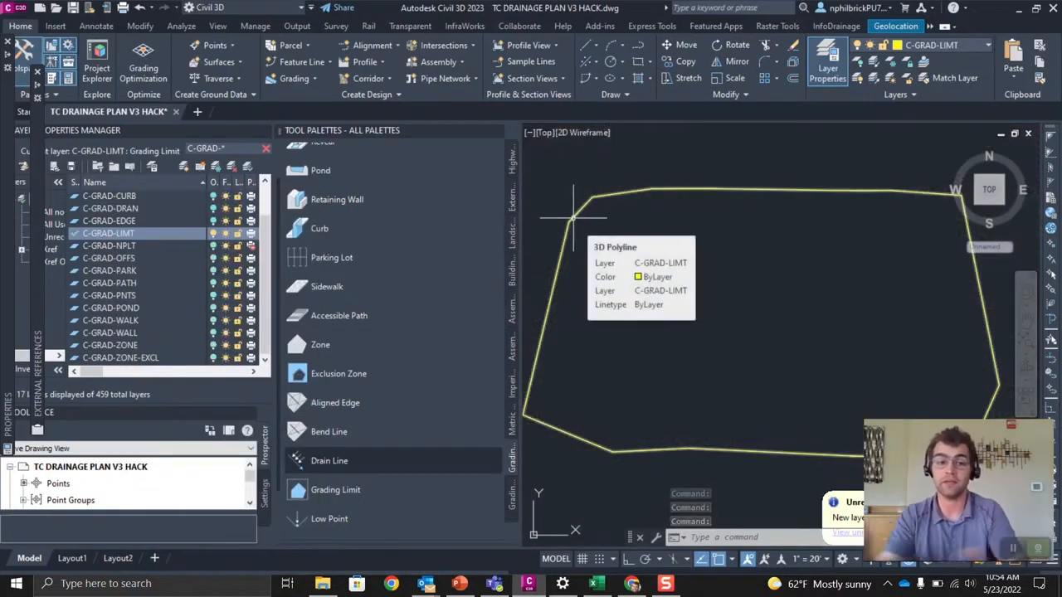
double_click(572, 218)
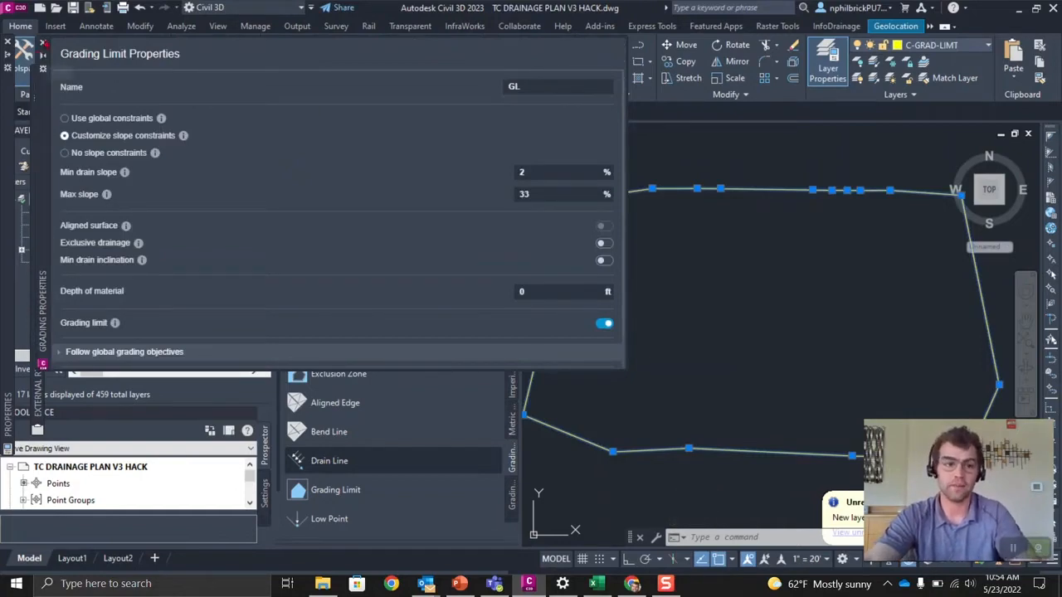
key("Escape")
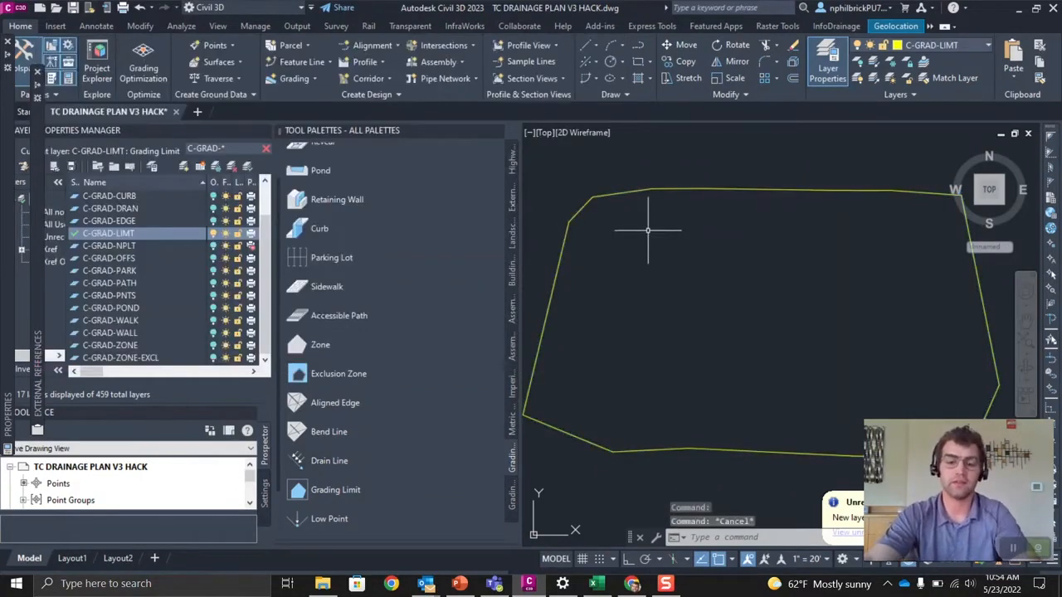
type("LAYON")
key("Return")
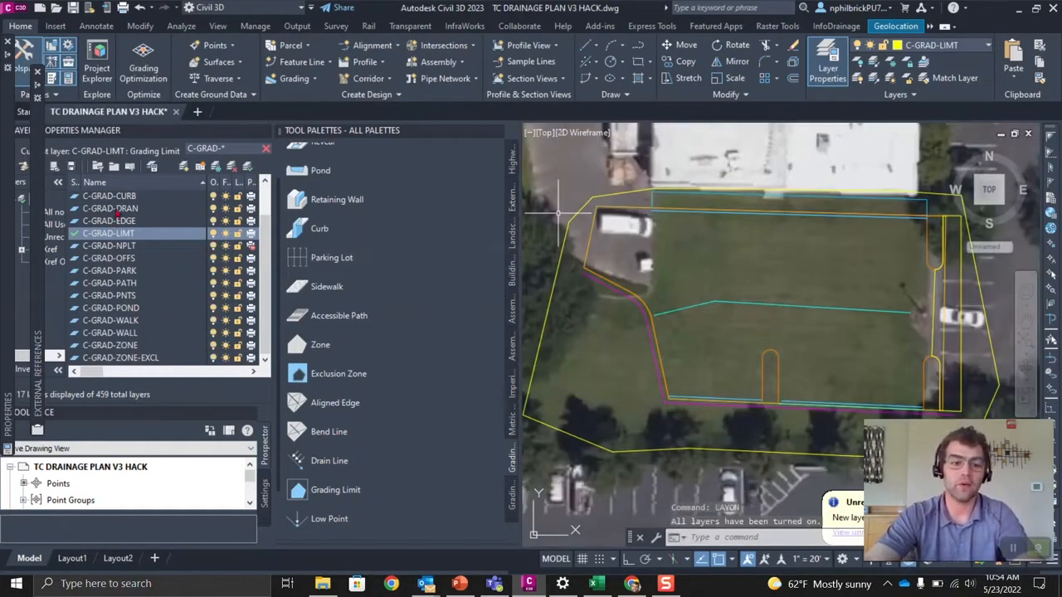
Step: Make C-GRAD-DRAN the current layer and freeze the C-GRAD-LIMT layer
double_click(118, 210)
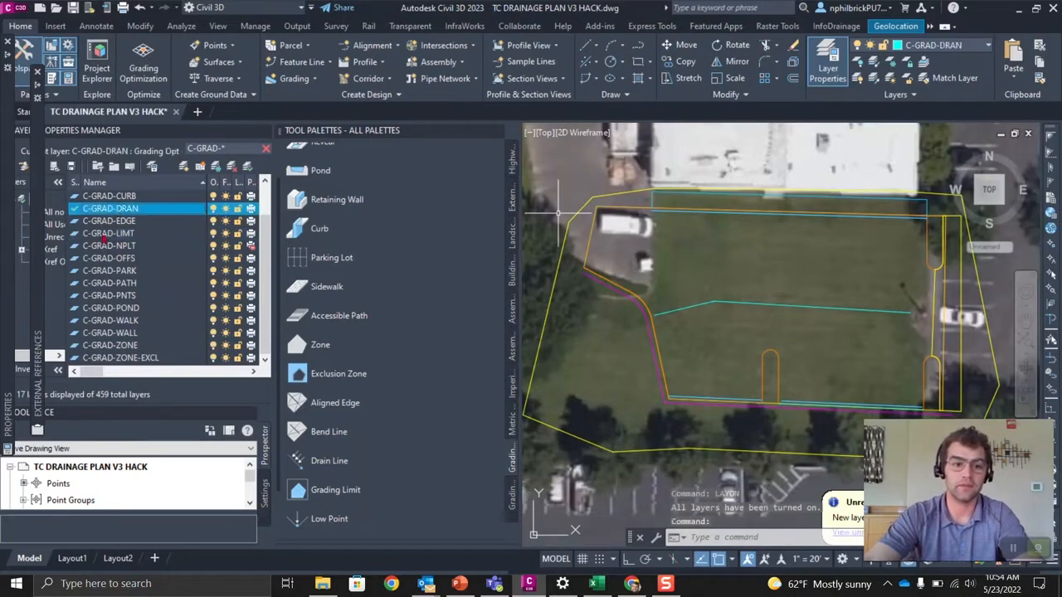
left_click(104, 234)
left_click(225, 235)
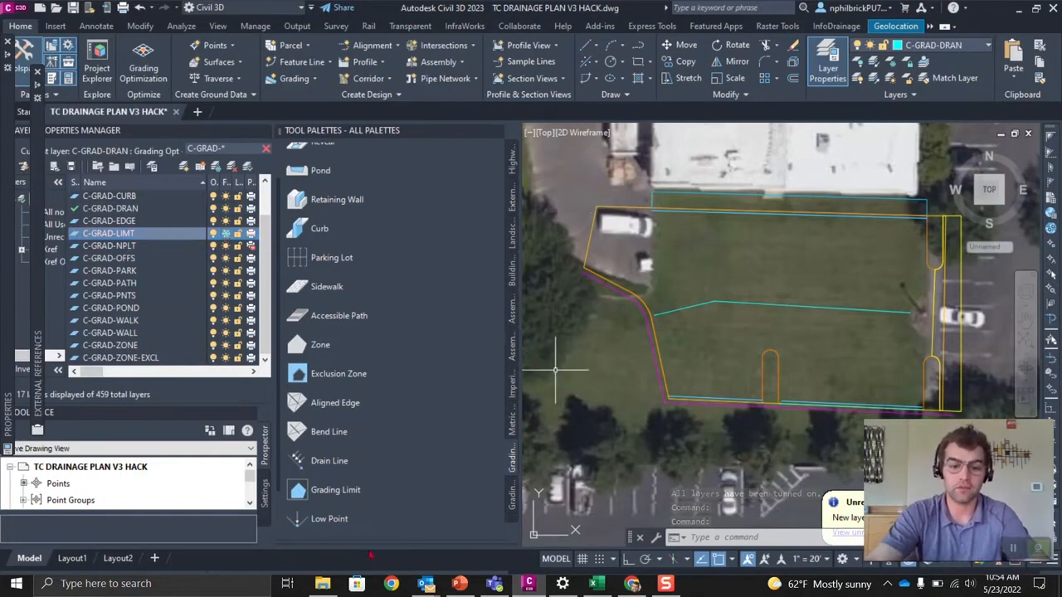
Step: Enlarge the Grading Objects Browser to show its drain line entry, and isolate the C-GRAD-DRAN layer
left_click_drag(372, 544, 403, 337)
scroll(371, 461, "down", 2)
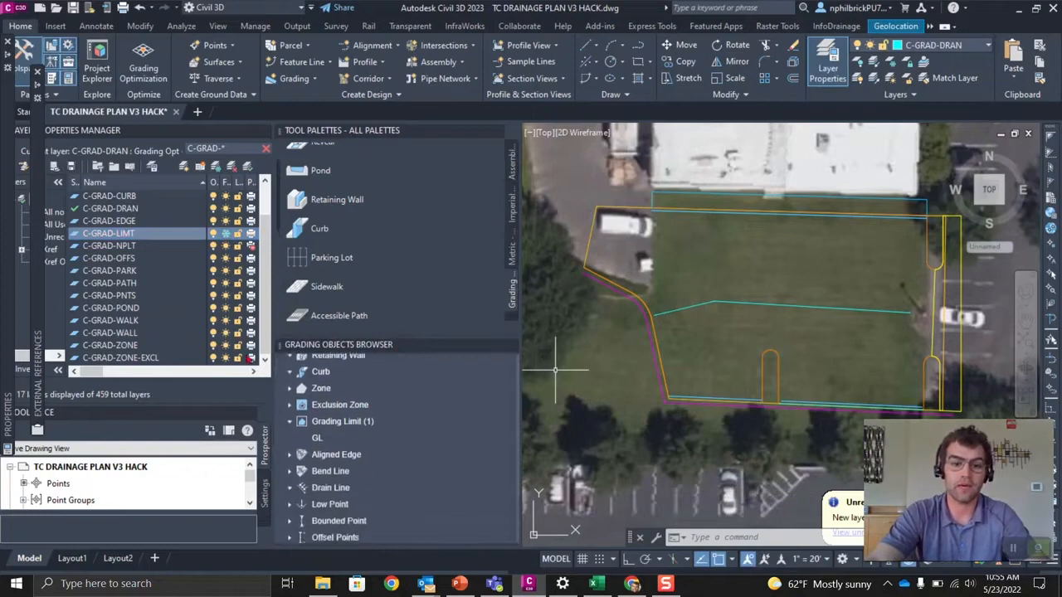
right_click(104, 209)
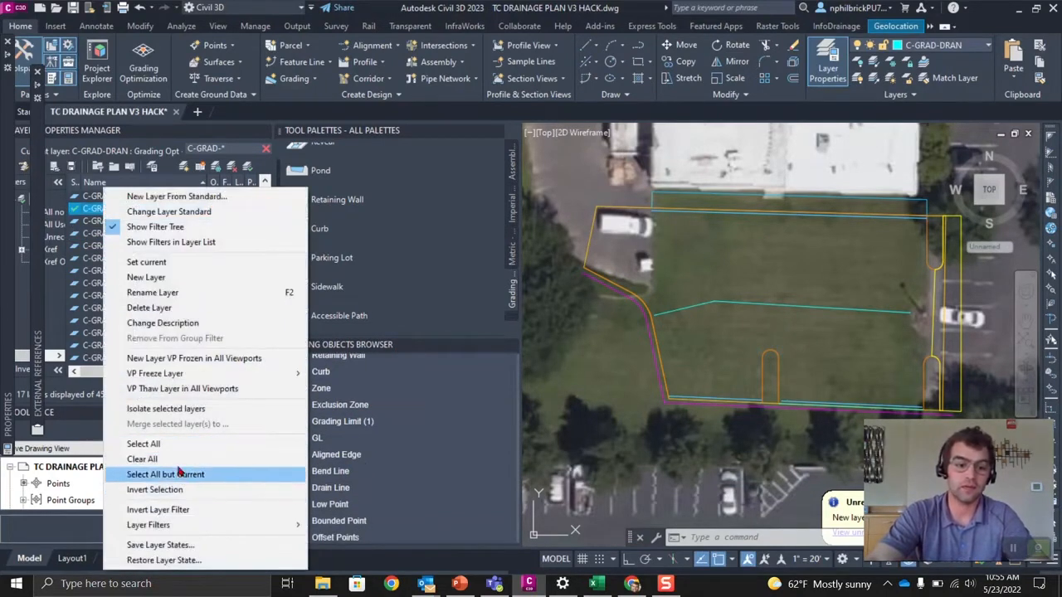
left_click(166, 408)
scroll(624, 315, "down", 2)
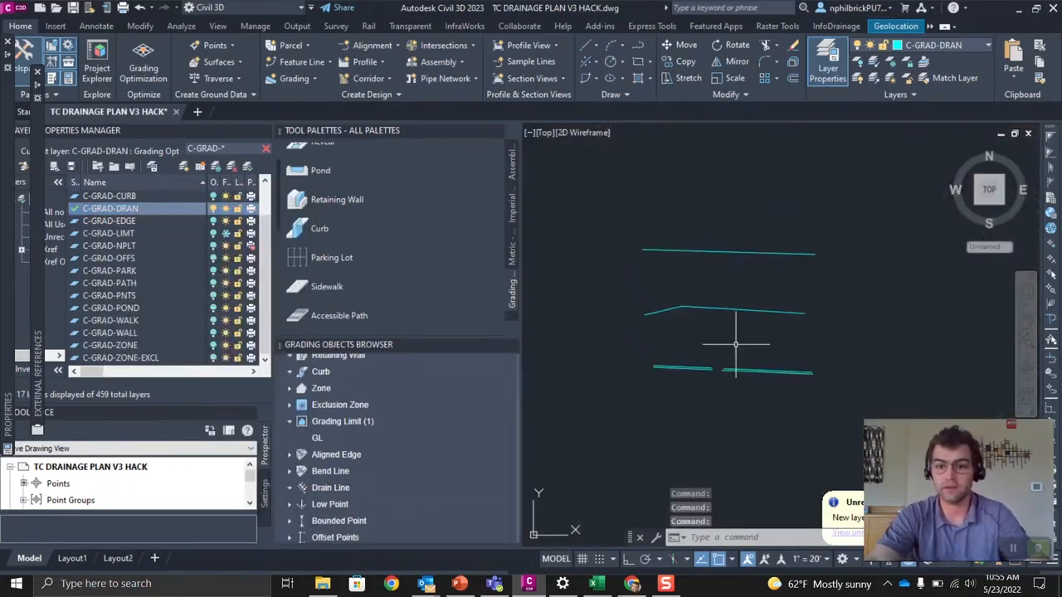
Step: Assign all the polylines on the C-GRAD-DRAN layer as Drain Line grading objects and close their properties
left_click(851, 402)
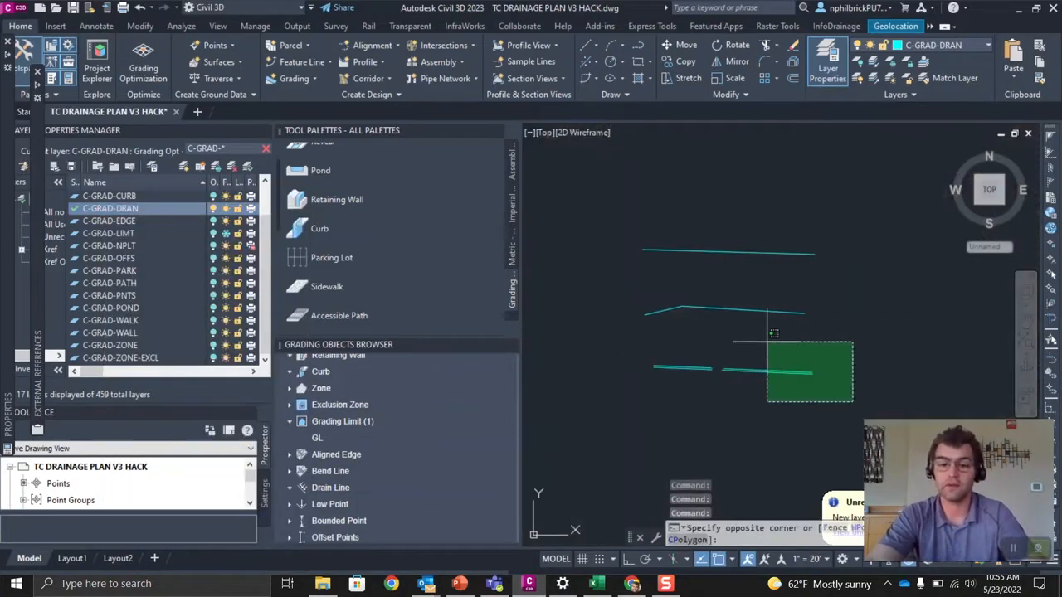
left_click(594, 208)
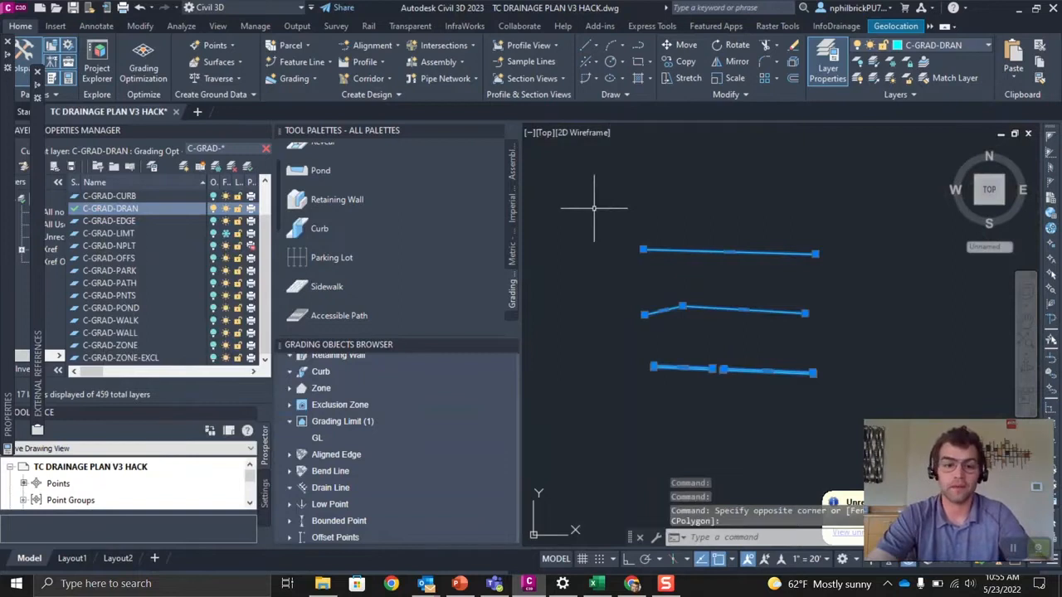
scroll(386, 199, "down", 5)
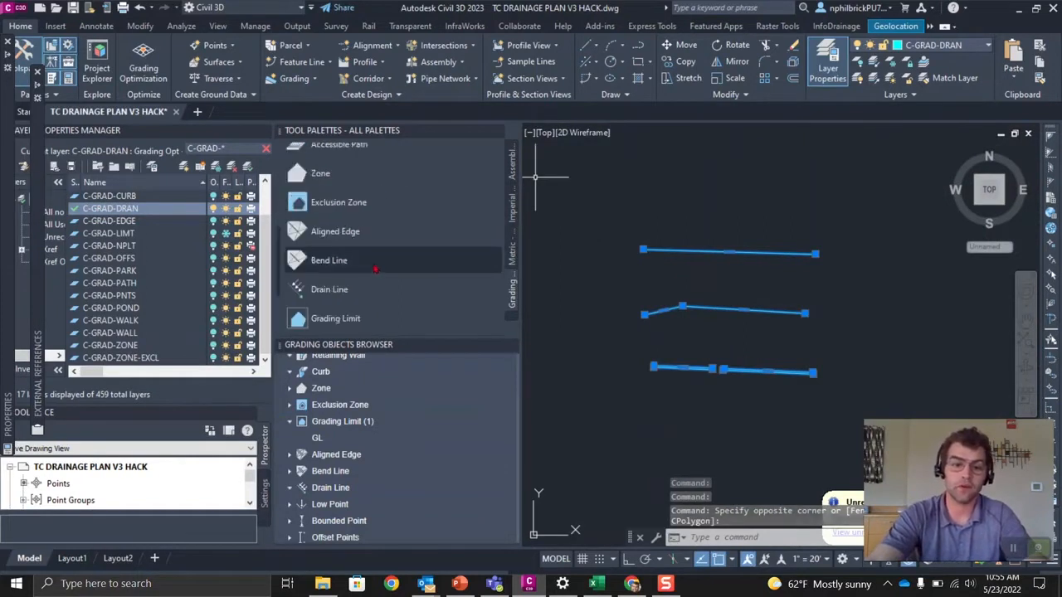
left_click(345, 293)
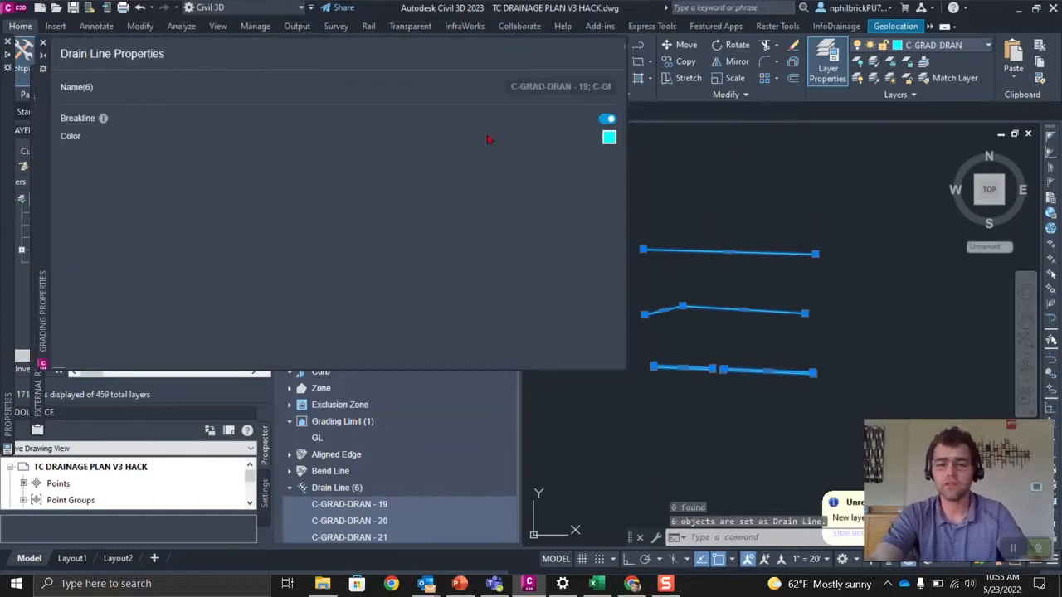
key("ctrl")
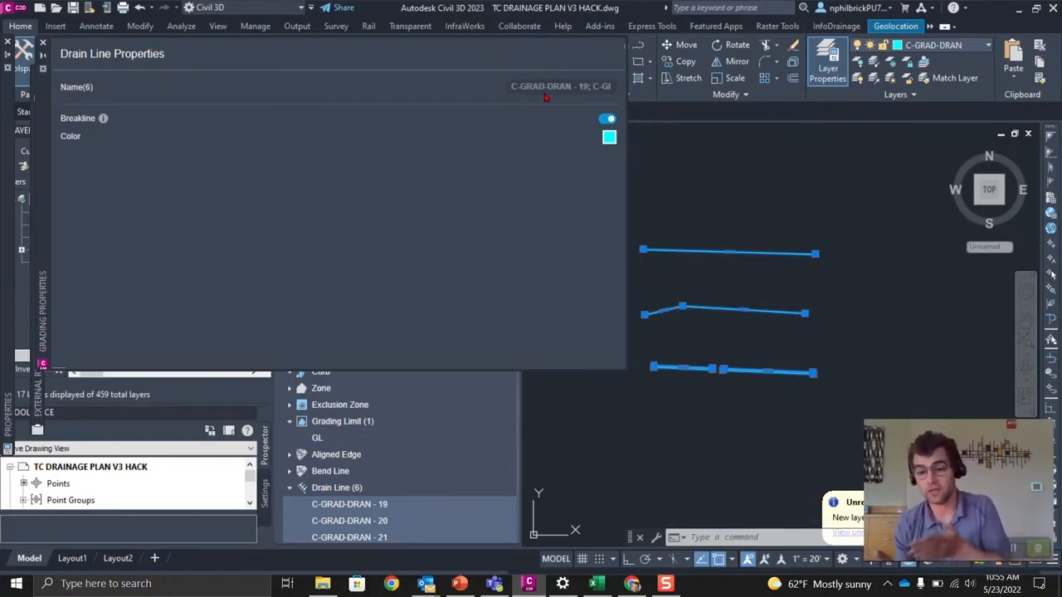
left_click(44, 43)
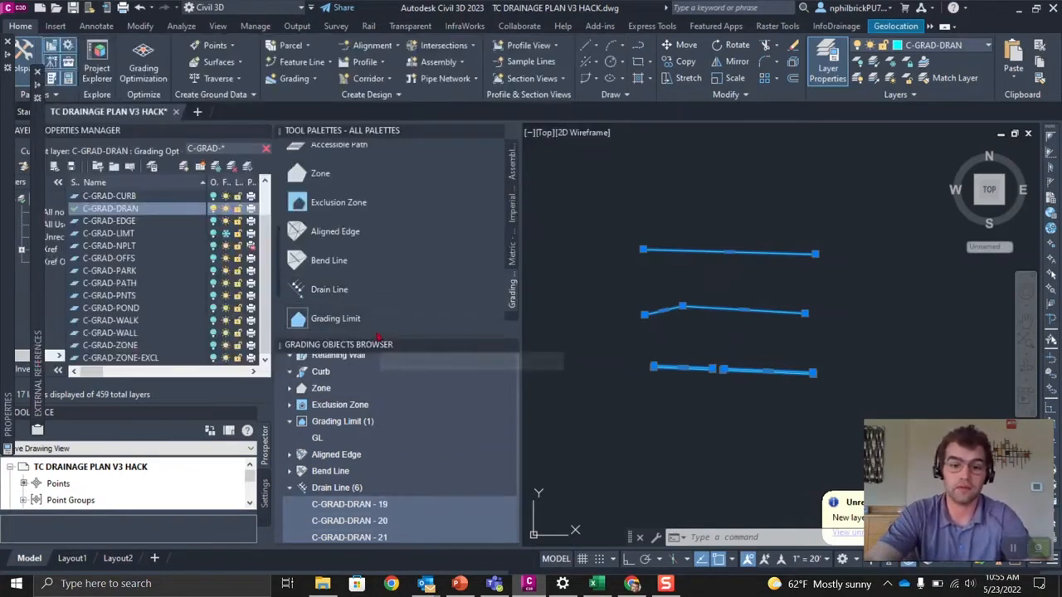
Step: Enlarge the Grading Objects Browser and rename the southeast drain line, C-GRAD-DRAN - 19, as DL SE
left_click_drag(378, 338, 375, 233)
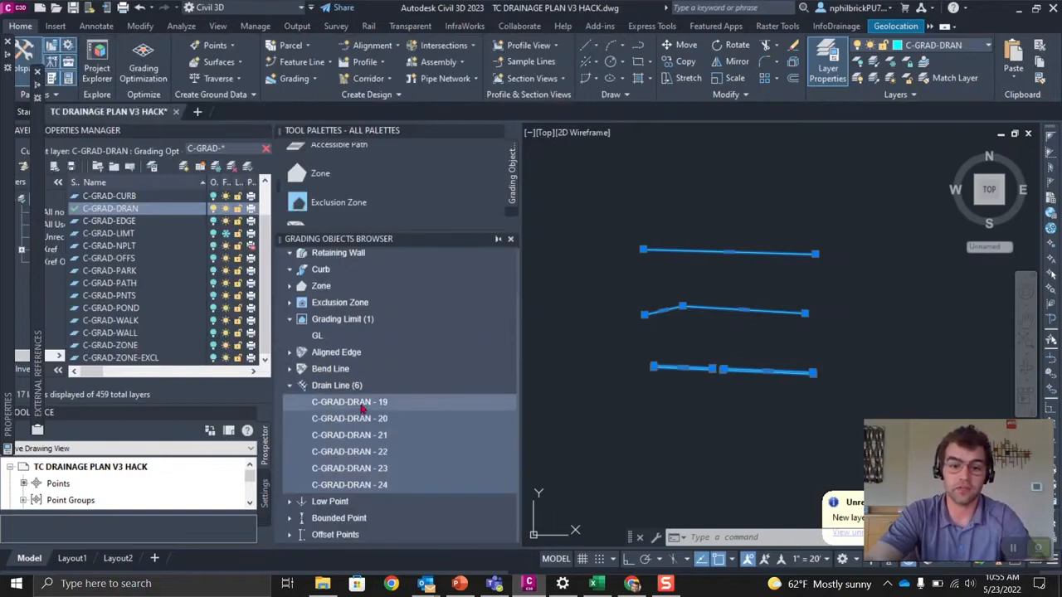
double_click(362, 435)
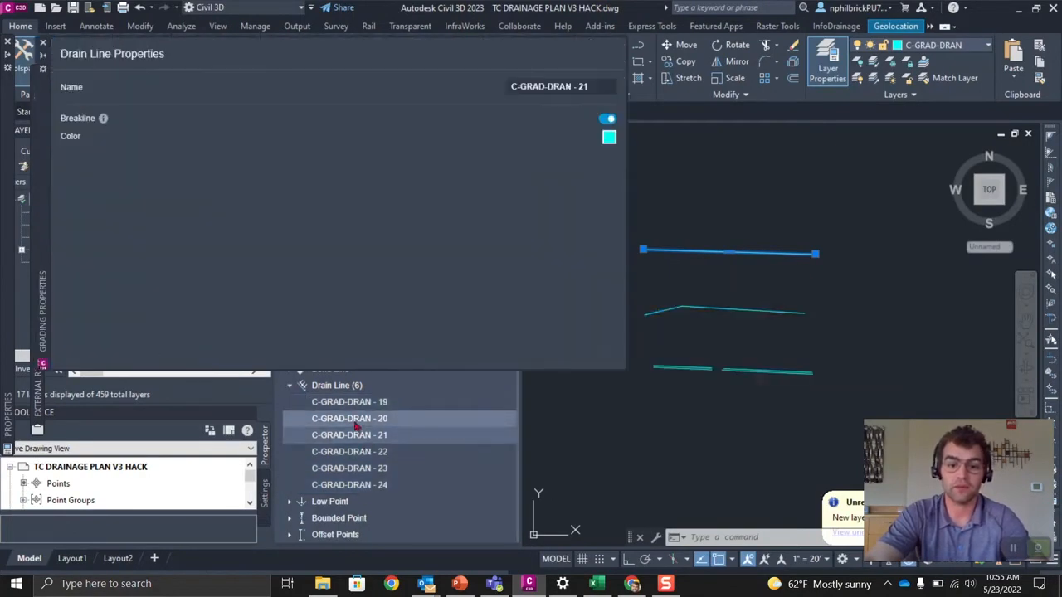
double_click(349, 401)
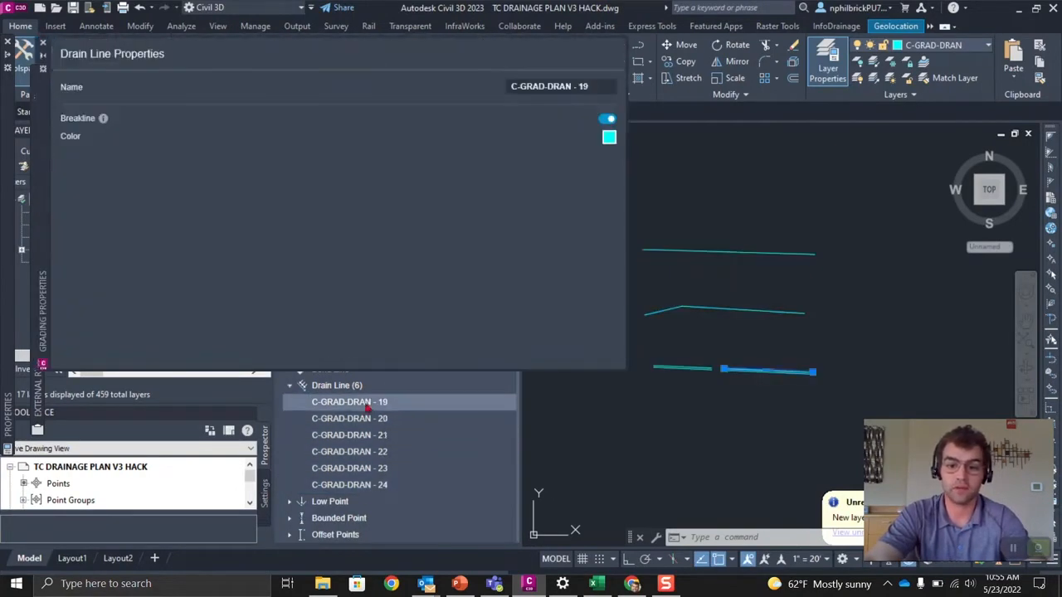
left_click(547, 86)
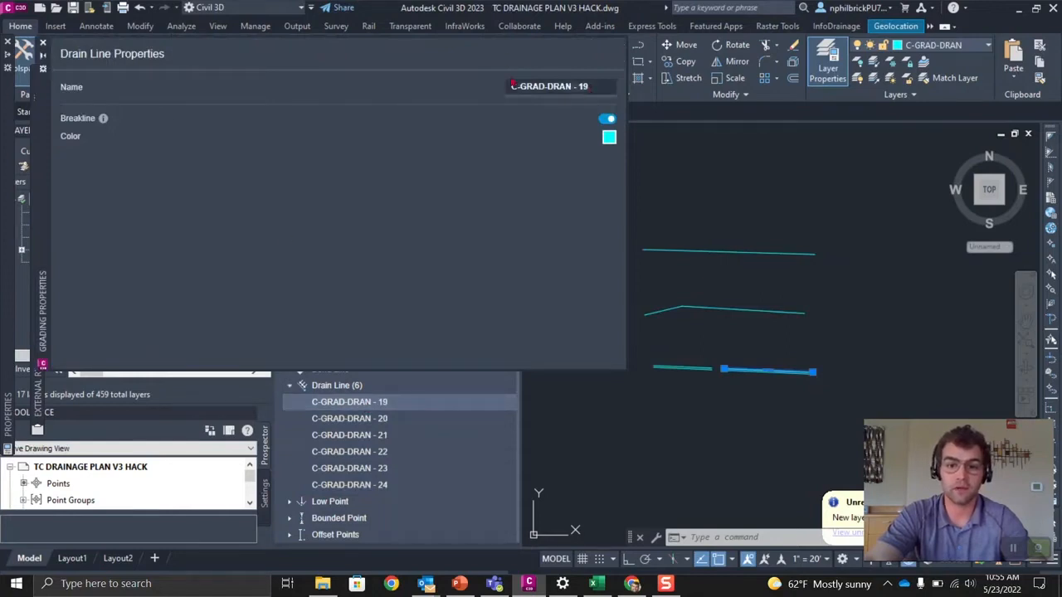
type("DL SE")
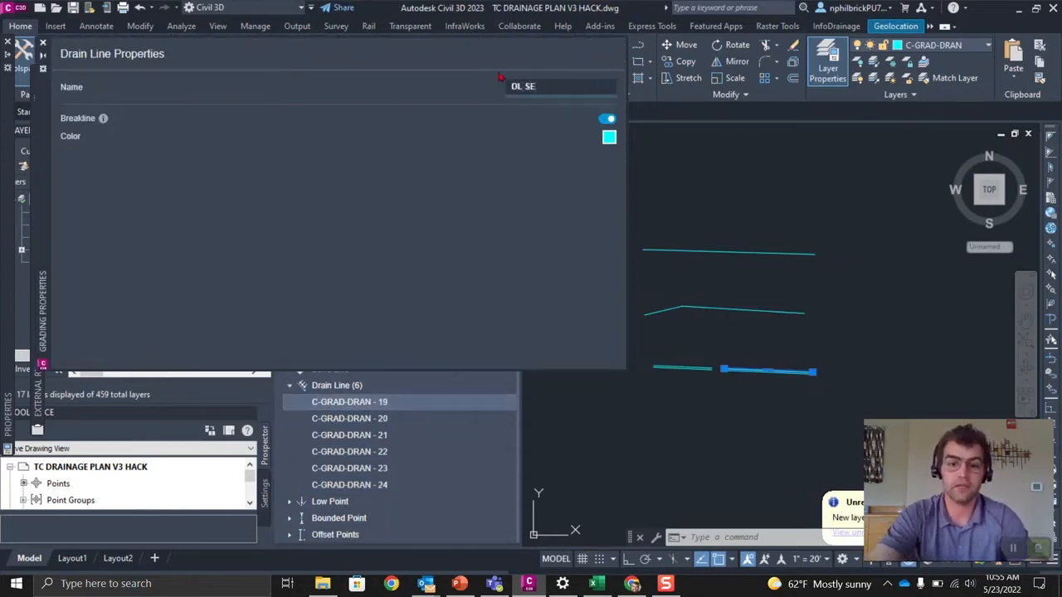
key("Return")
Step: Rename the southwest drain line, C-GRAD-DRAN - 20, as DL SW
left_click(365, 420)
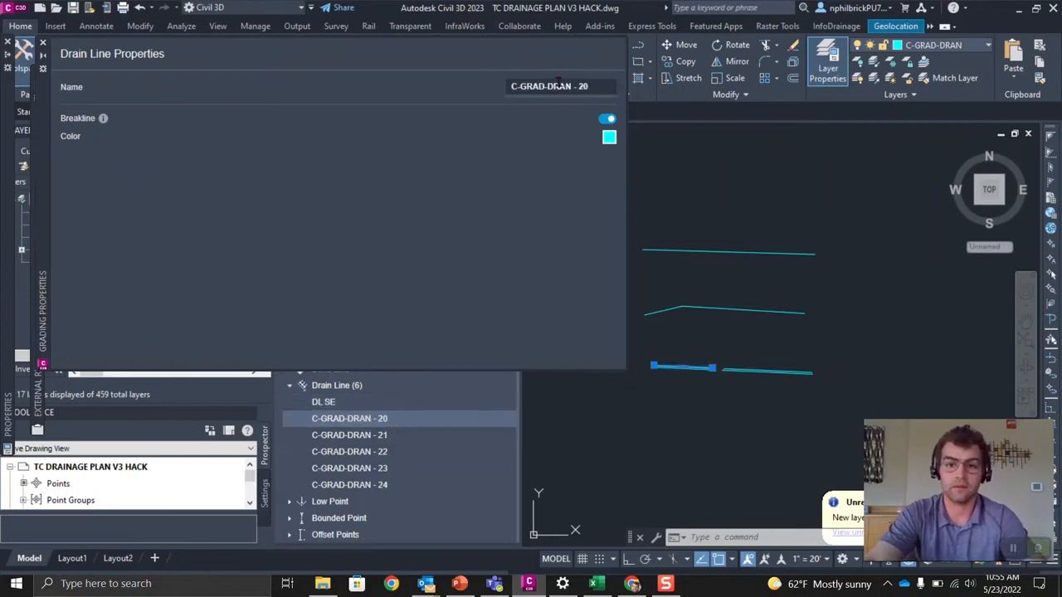
left_click_drag(435, 79, 355, 82)
type("DL SW")
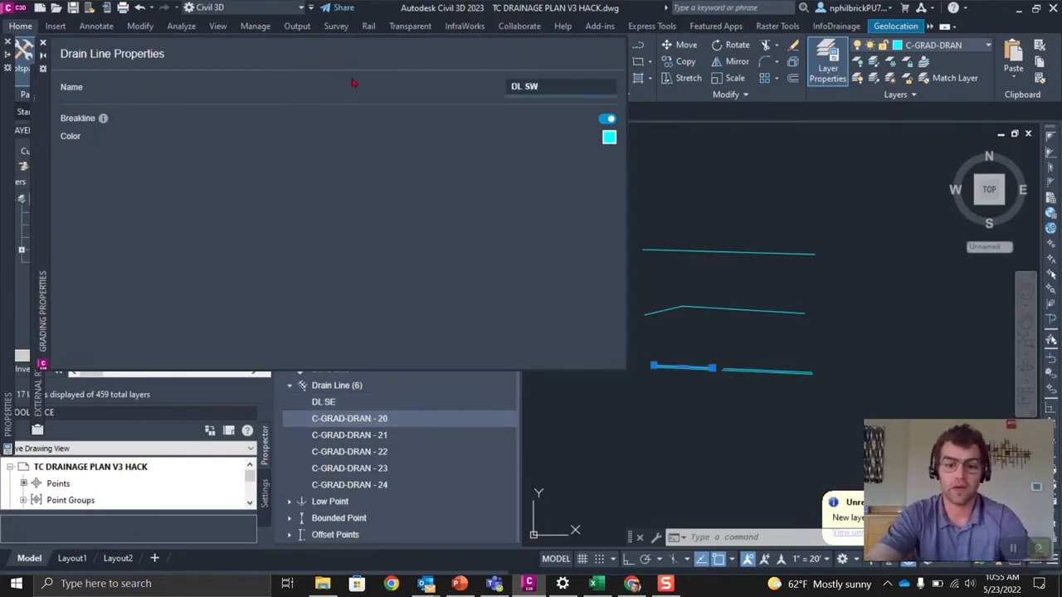
key("Return")
left_click(348, 434)
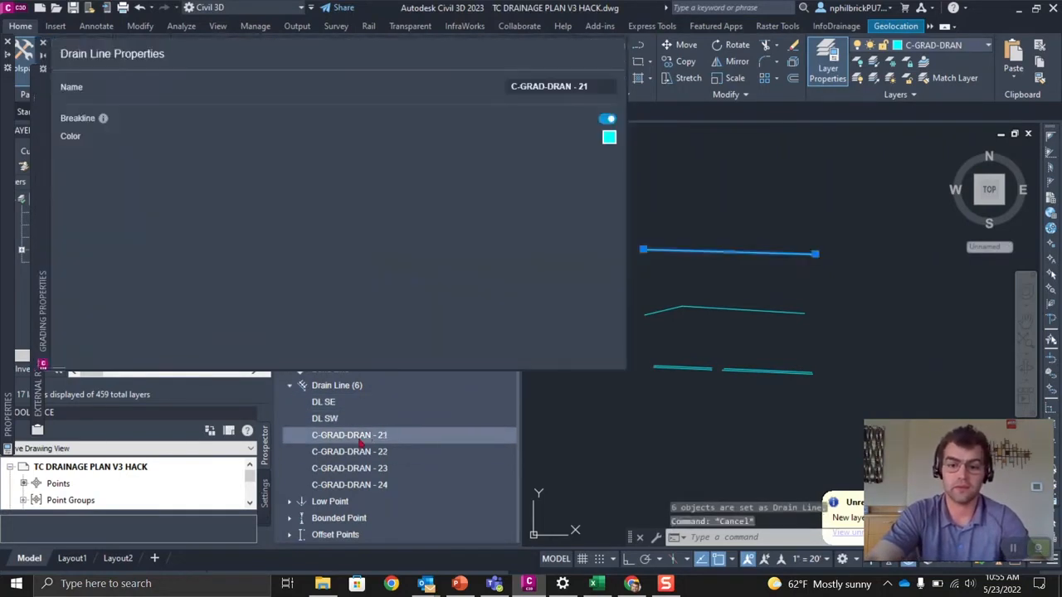
left_click(571, 81)
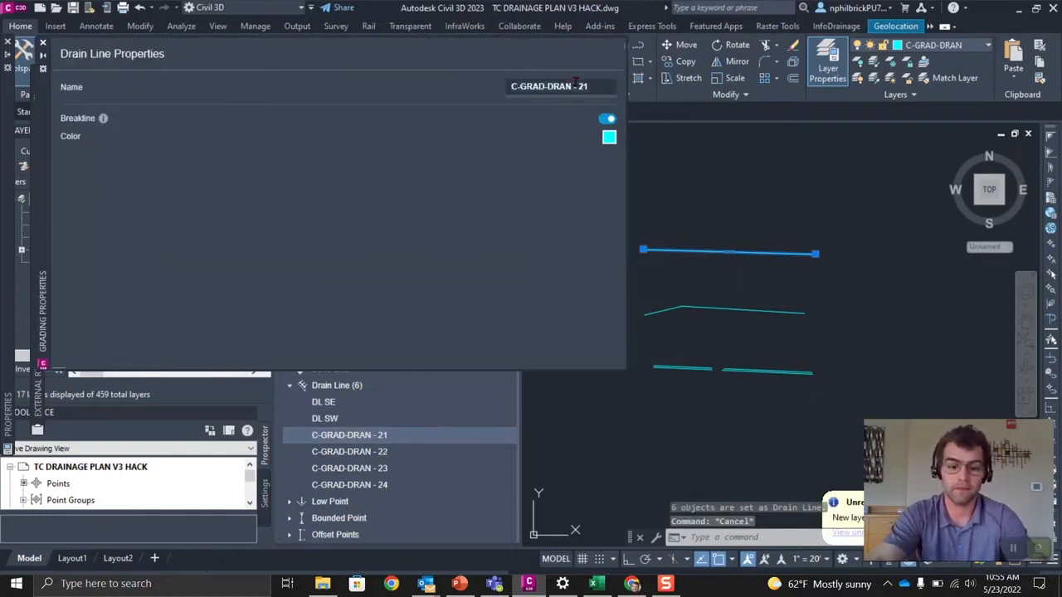
type("DL N")
key("Escape")
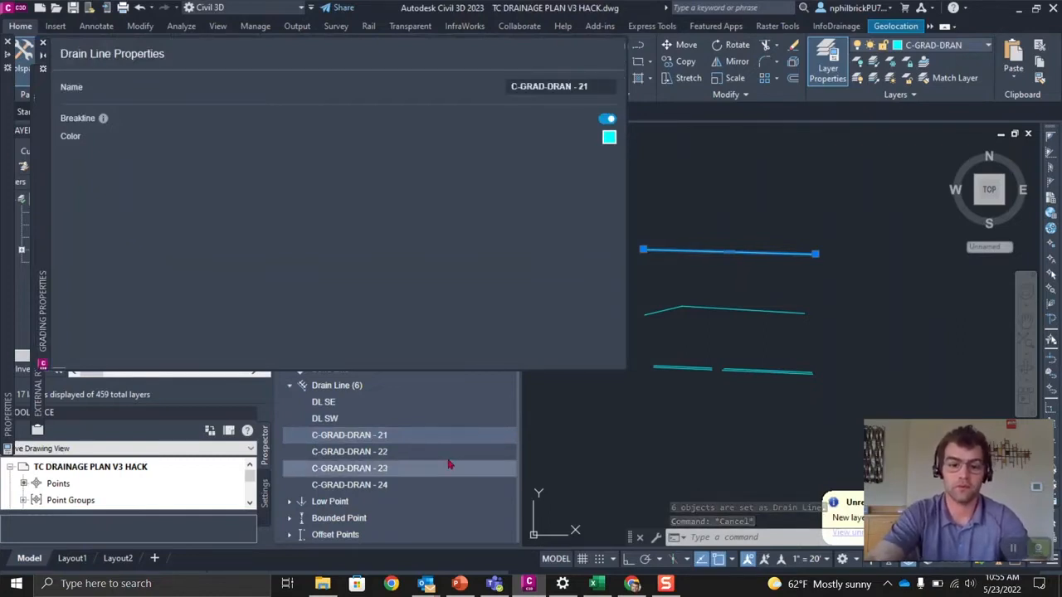
left_click(419, 452)
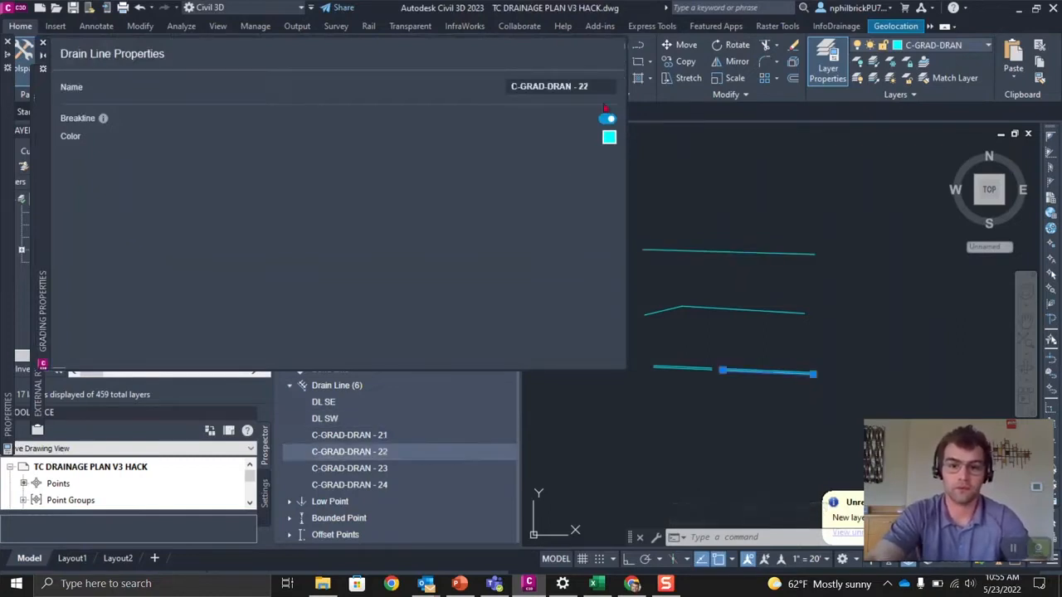
Step: Rename the north drain line, C-GRAD-DRAN - 21, as DL N
left_click(381, 435)
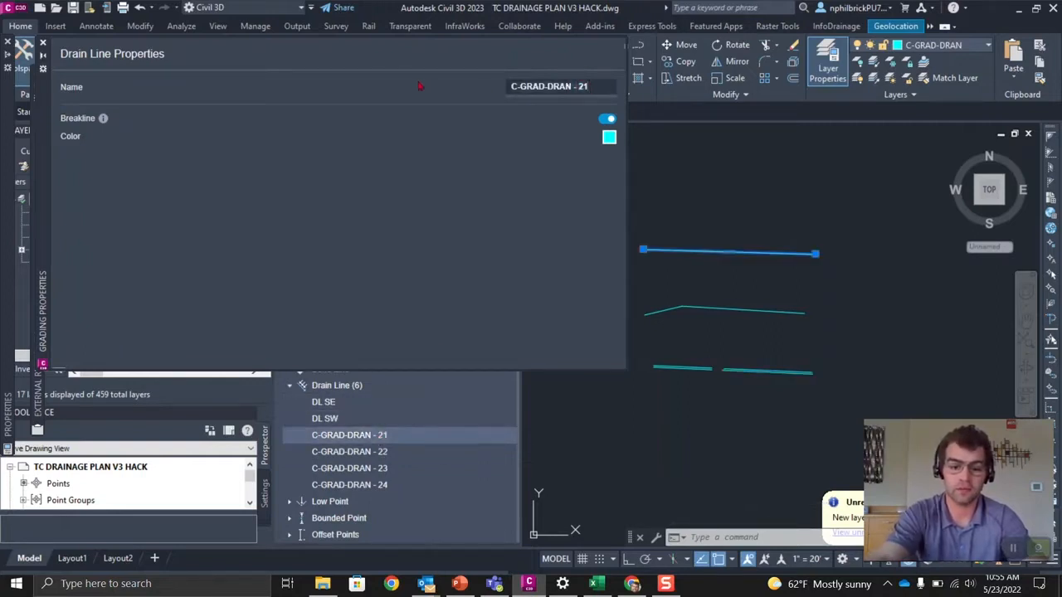
key("ctrl+a")
type("DL N")
key("Return")
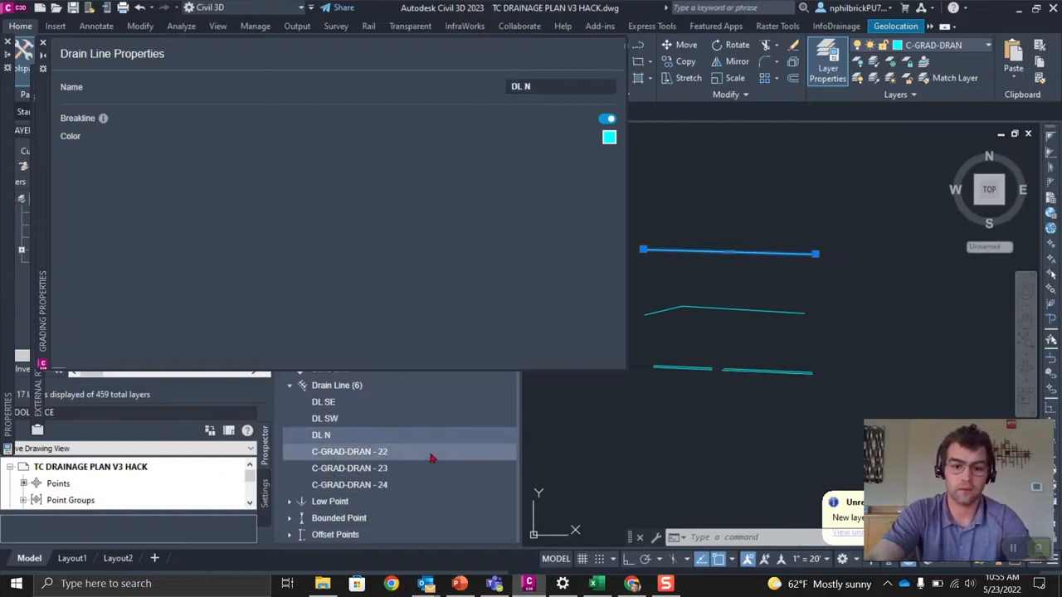
Step: Rename the second southeast drain line, C-GRAD-DRAN - 22, as DL SE OPT 2 and close its properties
left_click(430, 454)
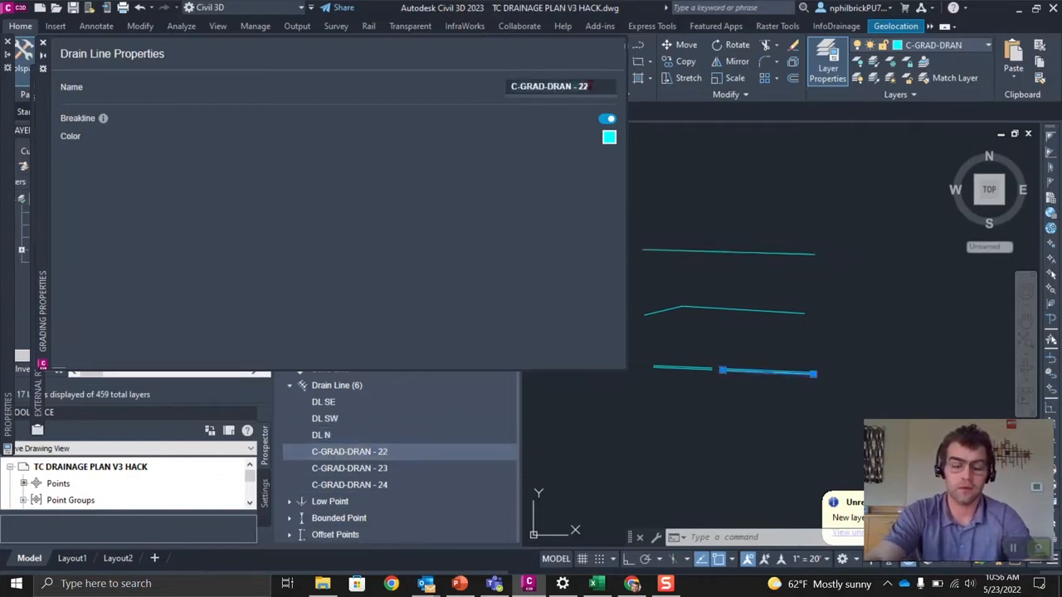
left_click(586, 86)
key("ctrl+a")
type("DL SE CPT 2")
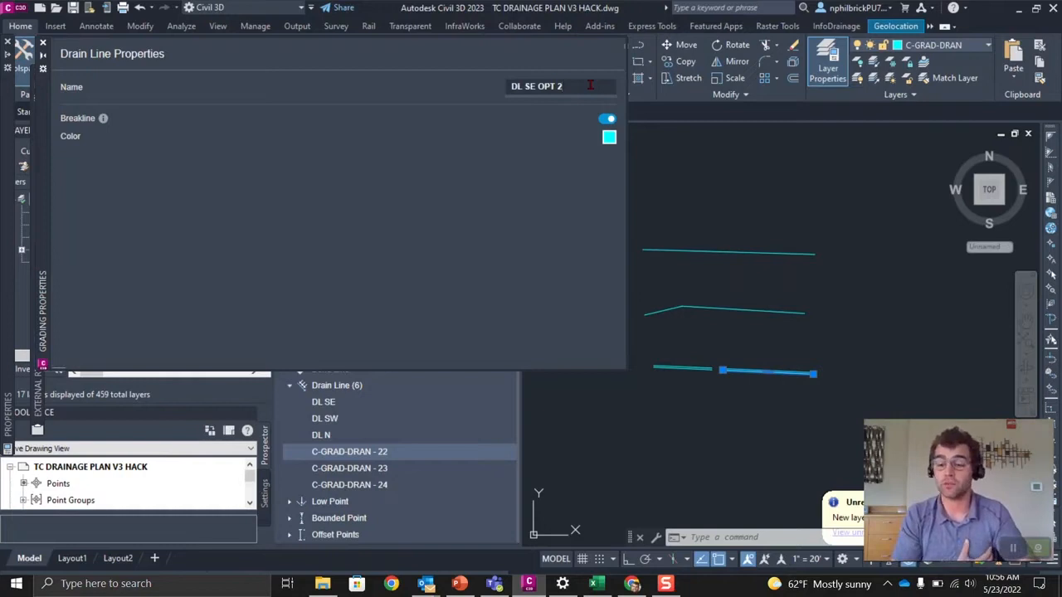
key("Escape")
key("Escape")
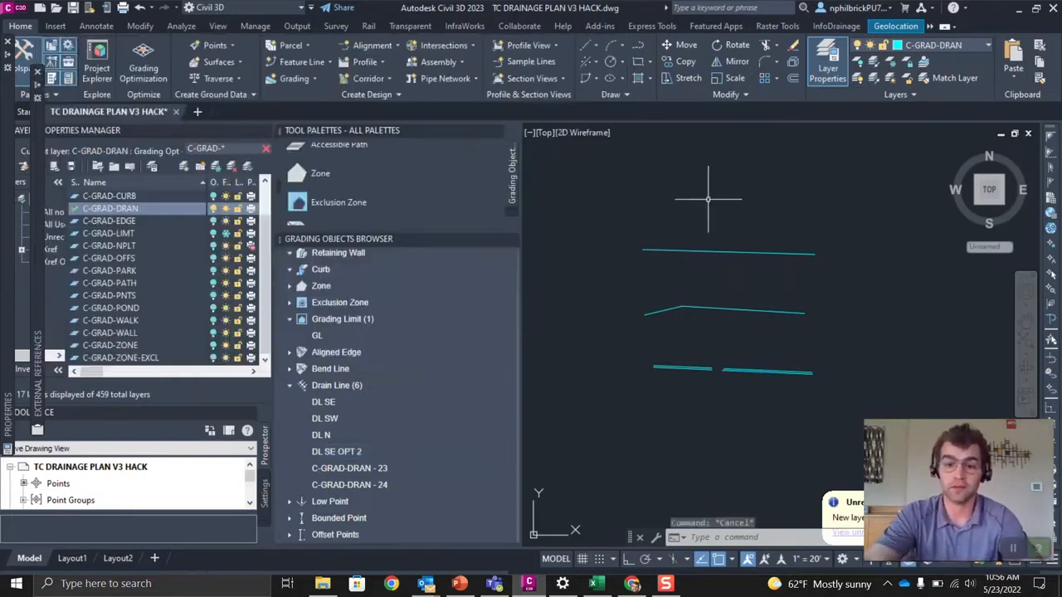
Step: Rename the bent middle drain line, C-GRAD-DRAN - 23, as DL MID
left_click(365, 468)
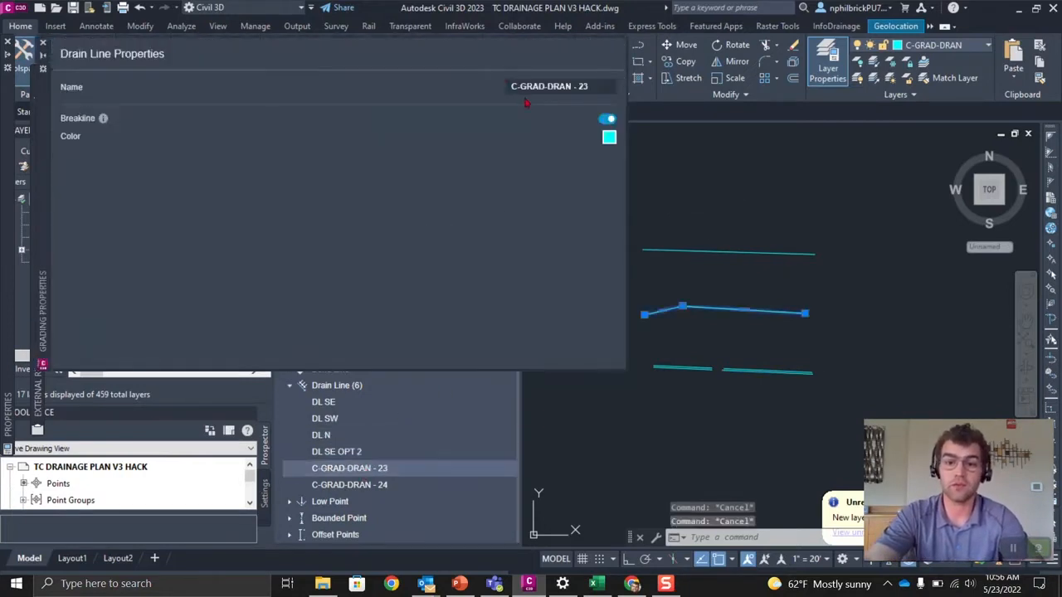
type("DL MID")
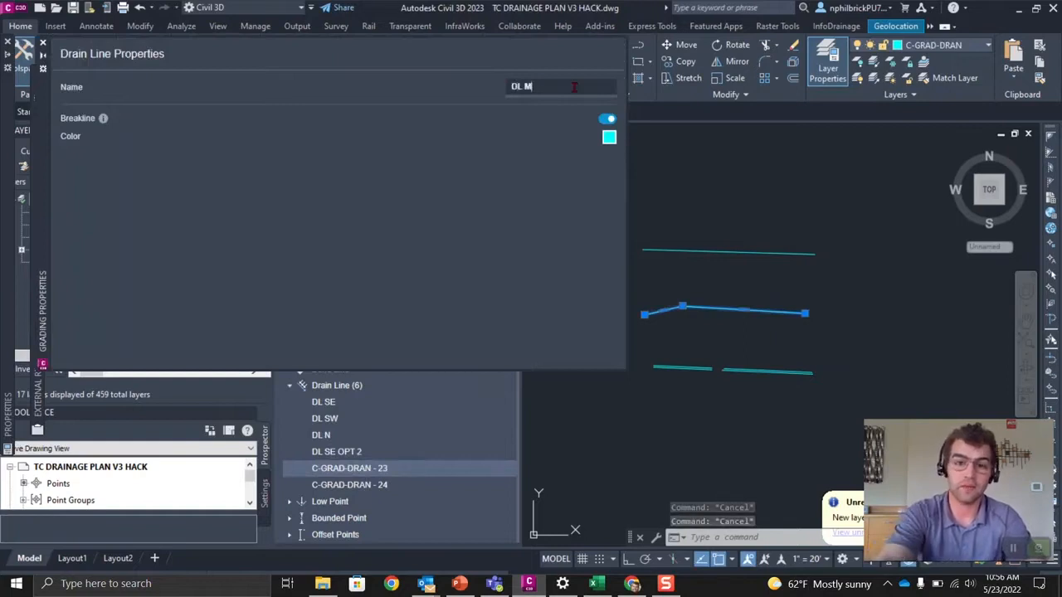
key("Escape")
Step: Rename the second southwest drain line, C-GRAD-DRAN - 24, as DL SE OPT 2 and close its properties
left_click(349, 484)
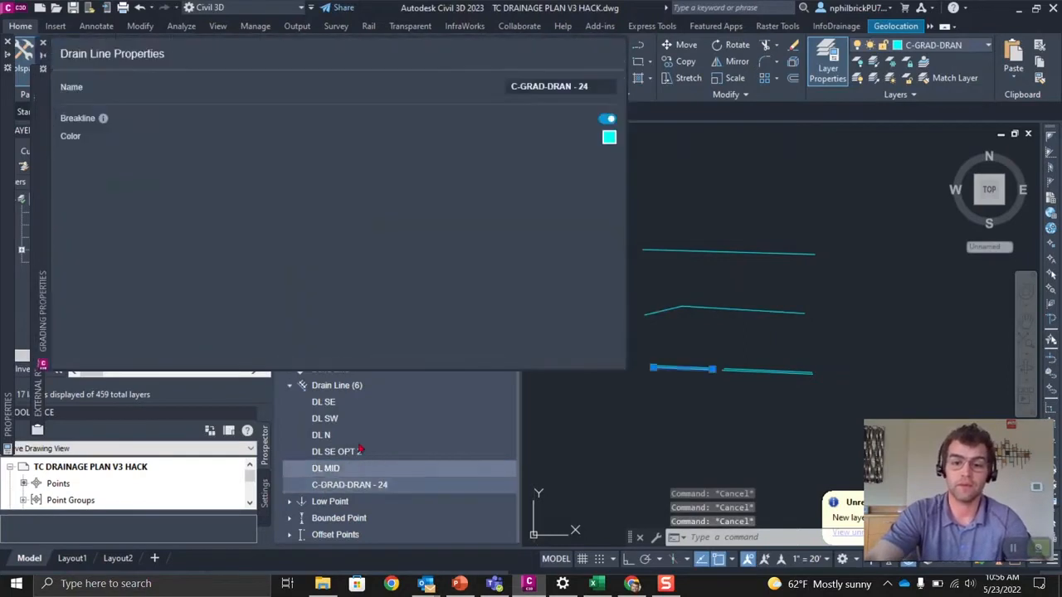
left_click(597, 84)
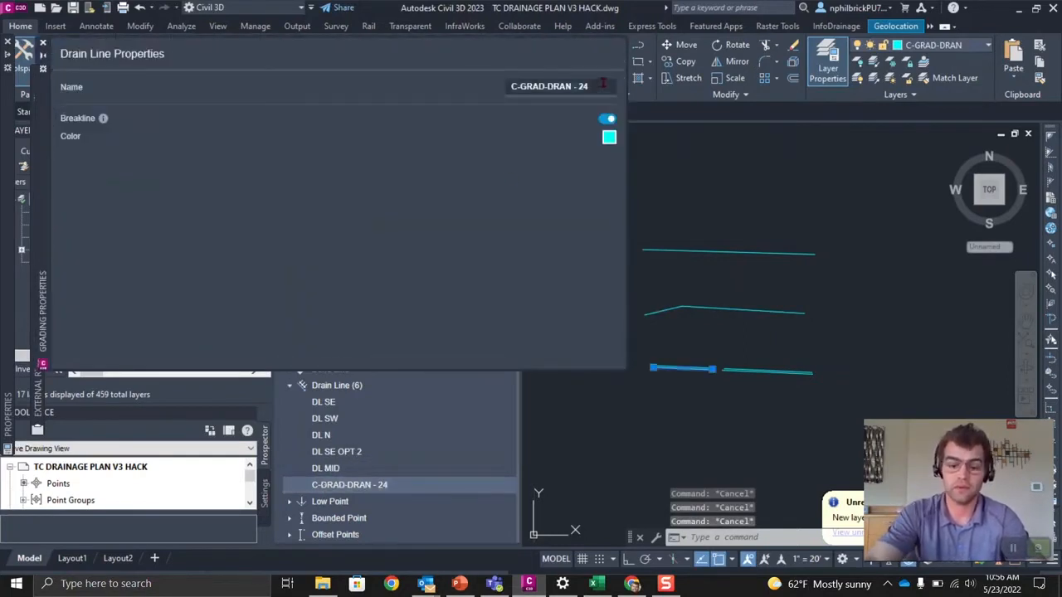
type("DL SE OPT 2")
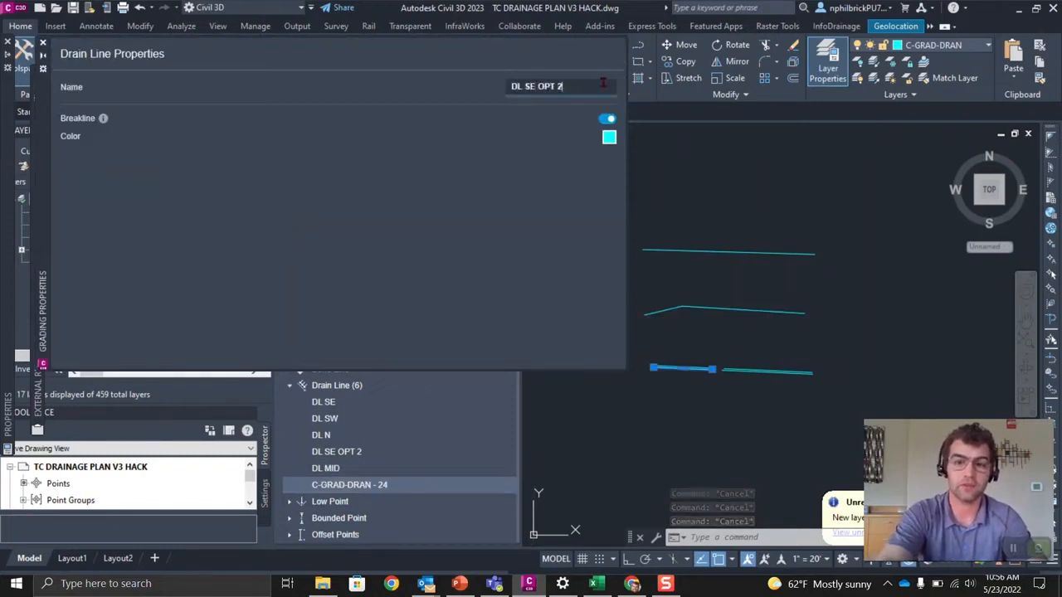
key("Escape")
key("Escape")
key("Escape")
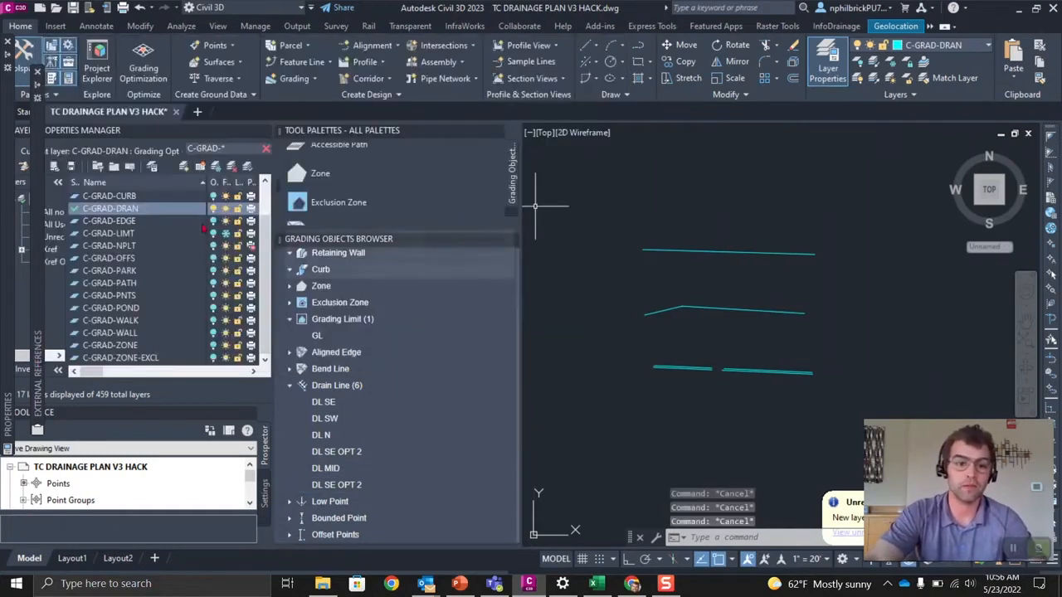
Step: Turn all layers back on with LAYON and make C-GRAD-CURB the current layer
type("layon")
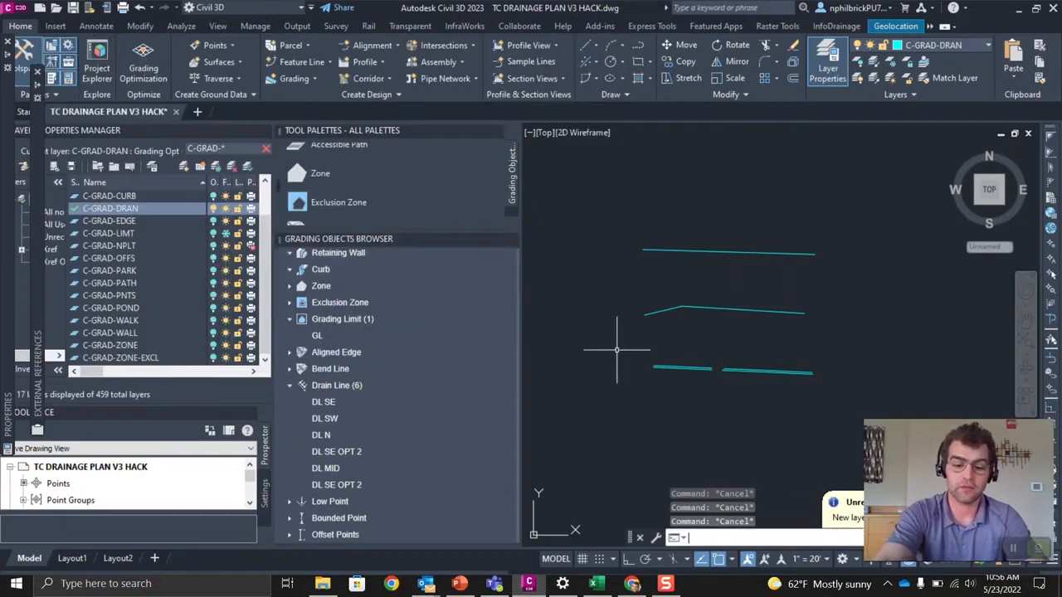
key("Return")
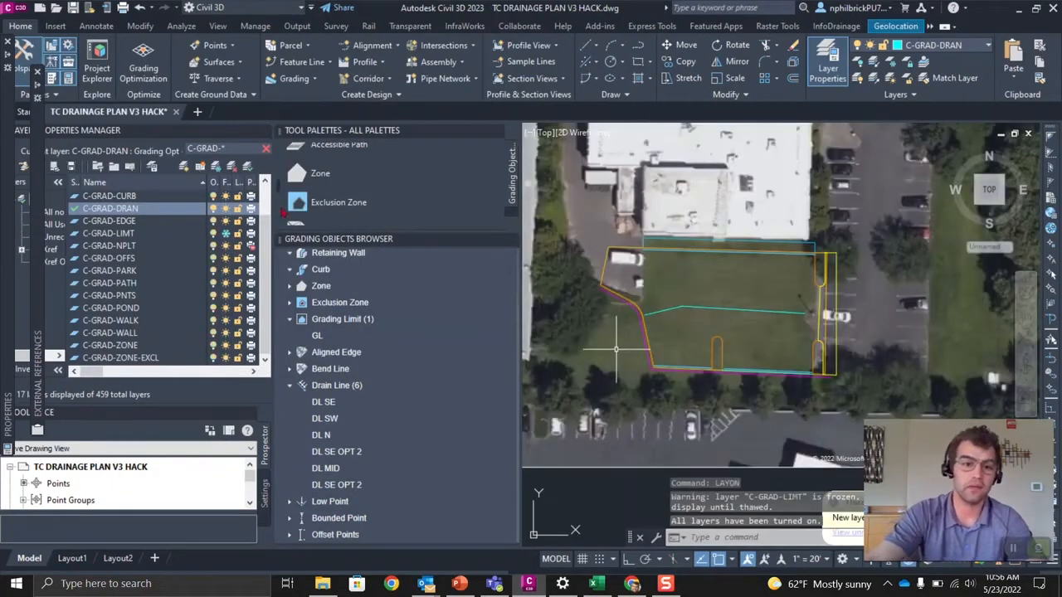
double_click(123, 196)
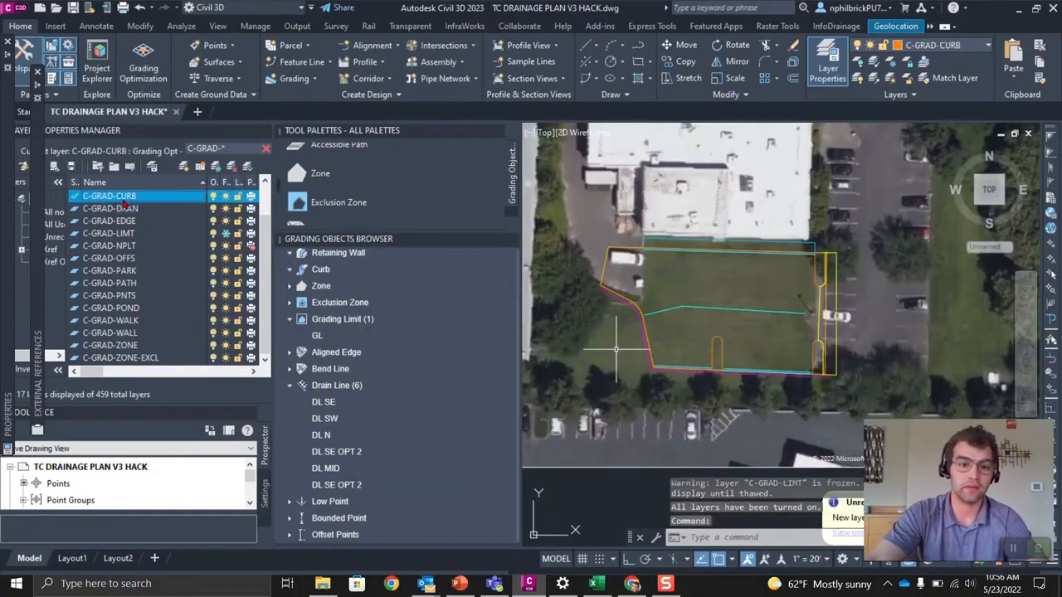
Step: Freeze the C-GRAD-DRAN layer and isolate the C-GRAD-CURB layer
left_click(124, 208)
left_click(226, 210)
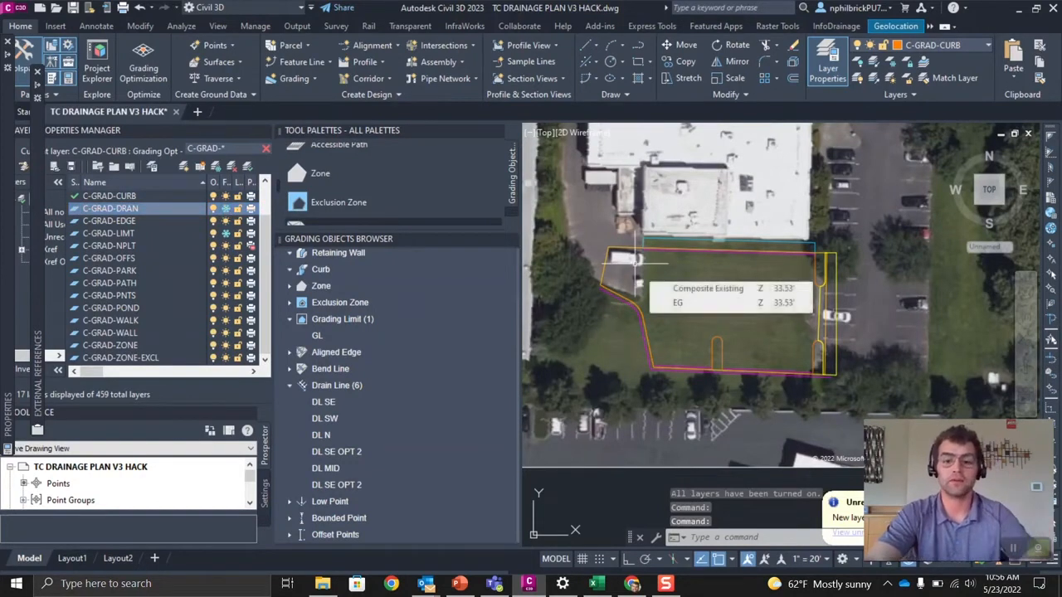
left_click(133, 196)
right_click(135, 199)
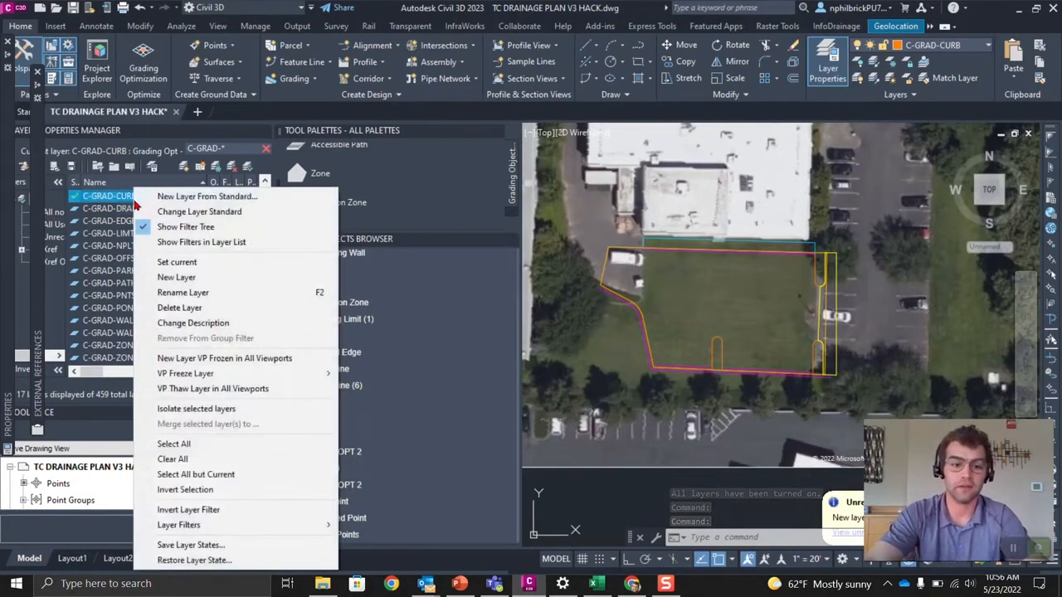
left_click(196, 408)
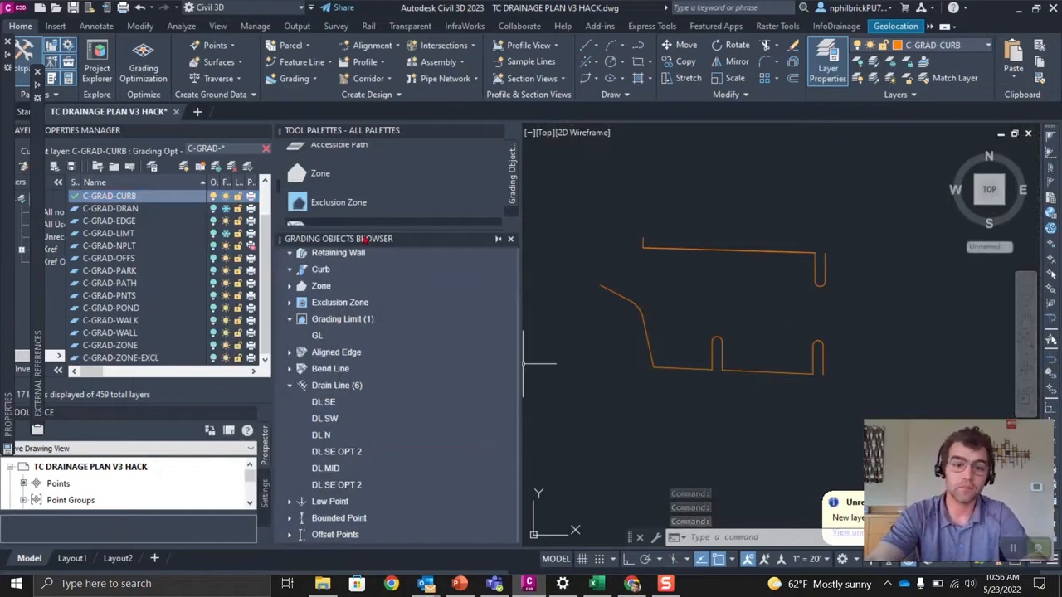
Step: Assign all the polylines on the C-GRAD-CURB layer as Curb grading objects and close their properties
left_click_drag(356, 232, 357, 328)
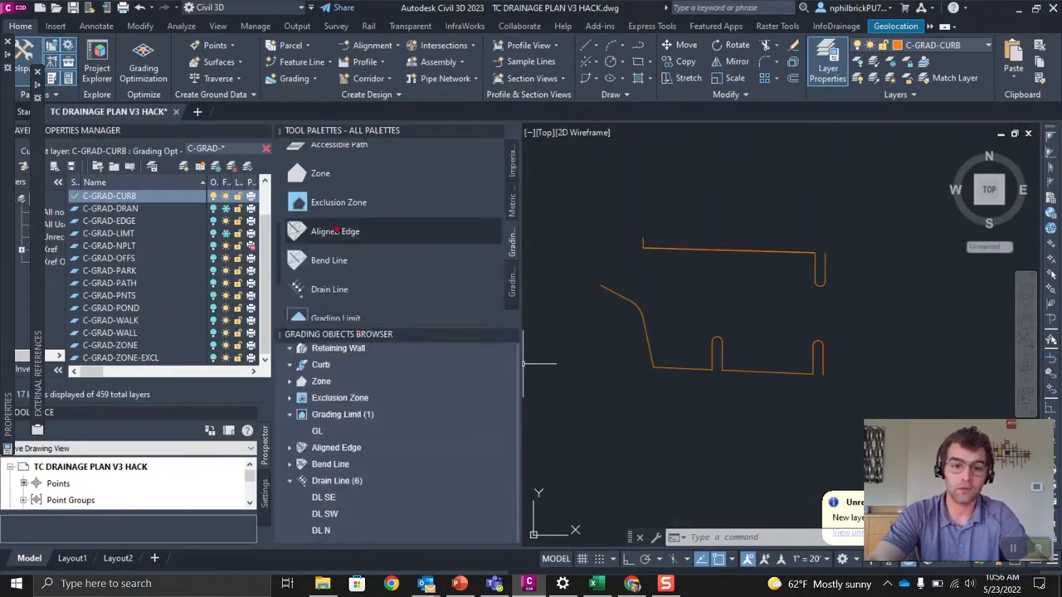
scroll(345, 187, "up", 3)
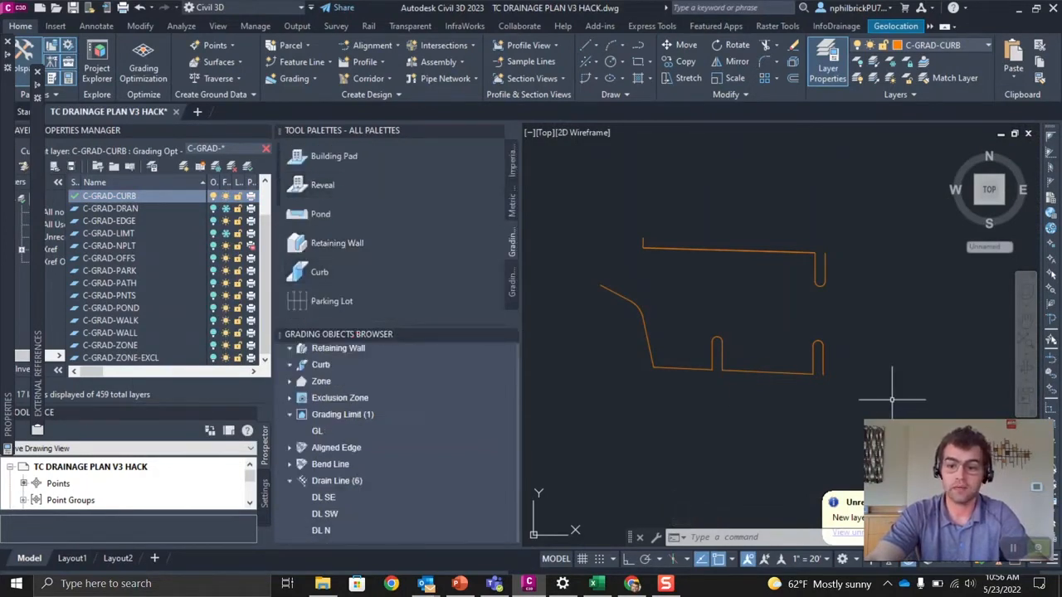
left_click(354, 278)
left_click(562, 194)
left_click(889, 396)
key("Return")
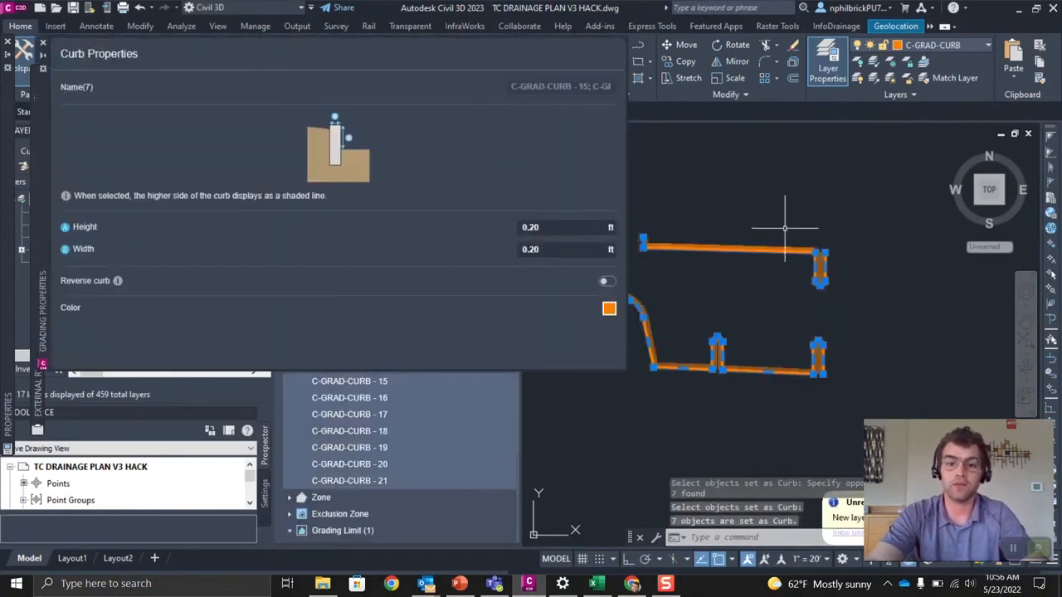
scroll(747, 230, "up", 5)
scroll(753, 265, "down", 3)
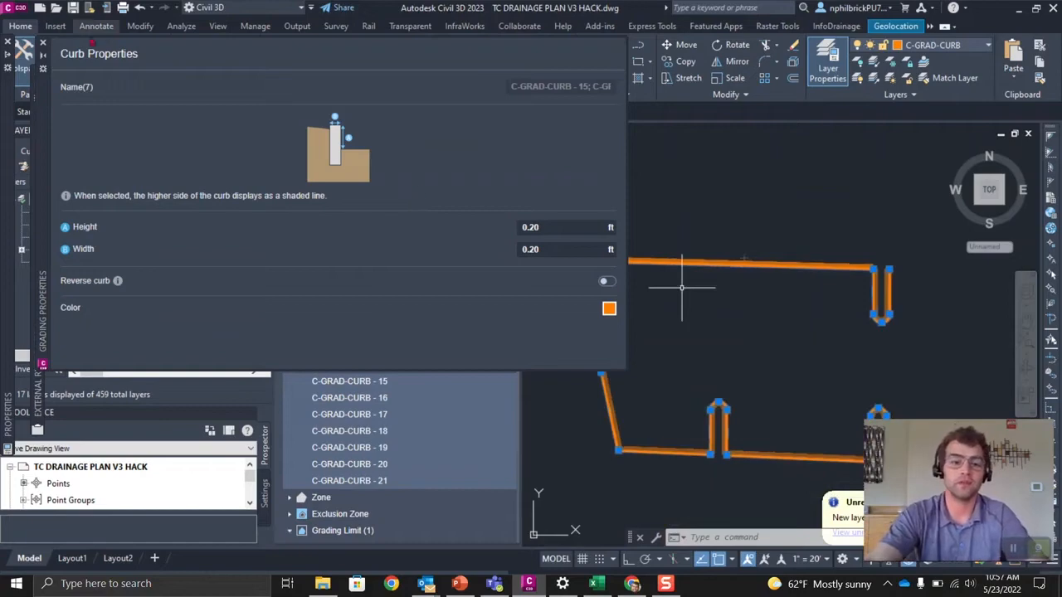
left_click(43, 42)
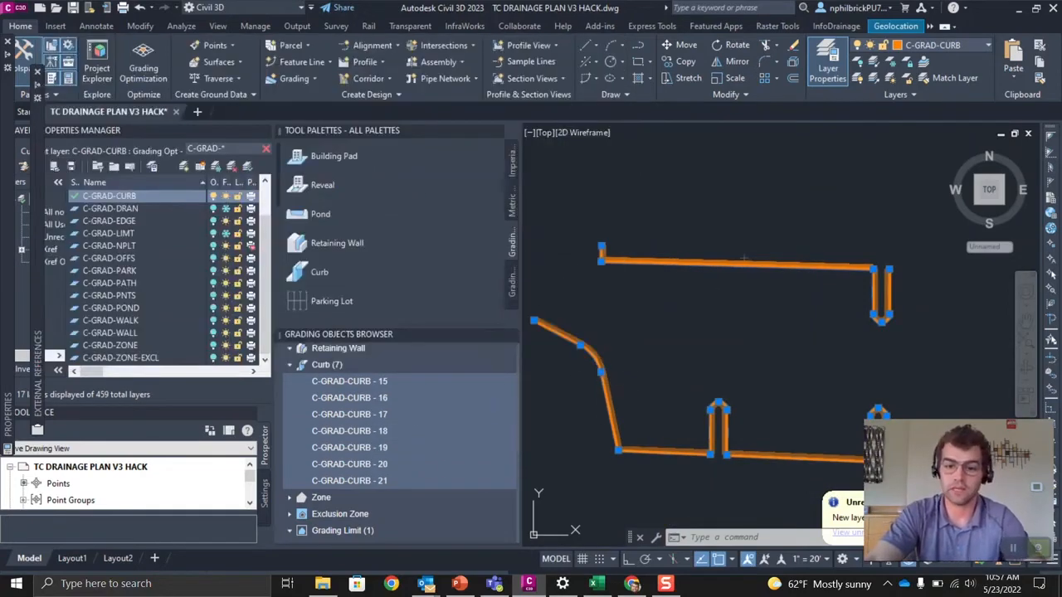
key("Escape")
Step: Rename the north curb, C-GRAD-CURB - 15, as C N
left_click(370, 384)
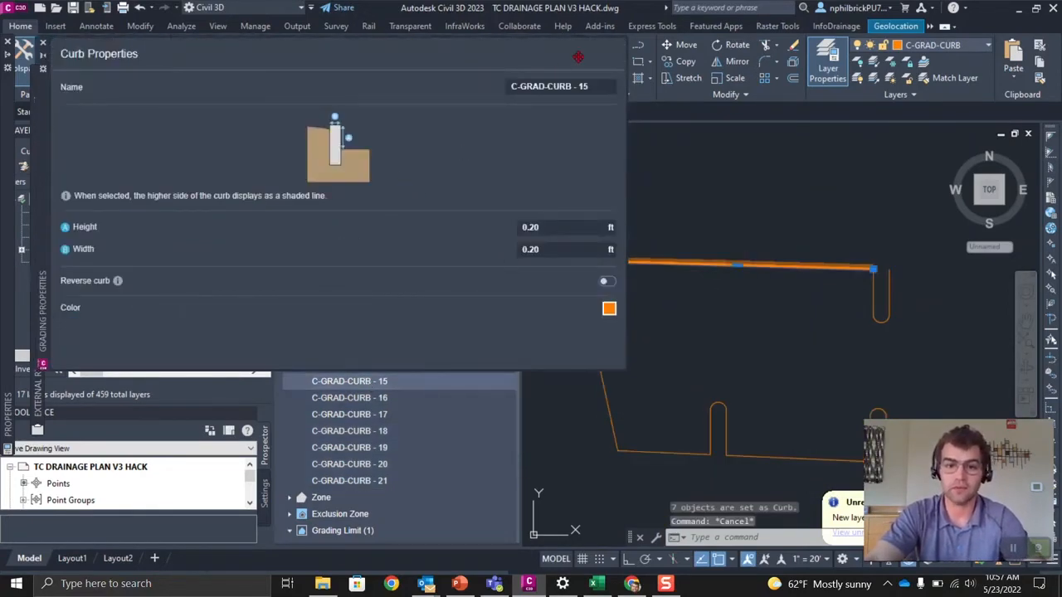
type("C N")
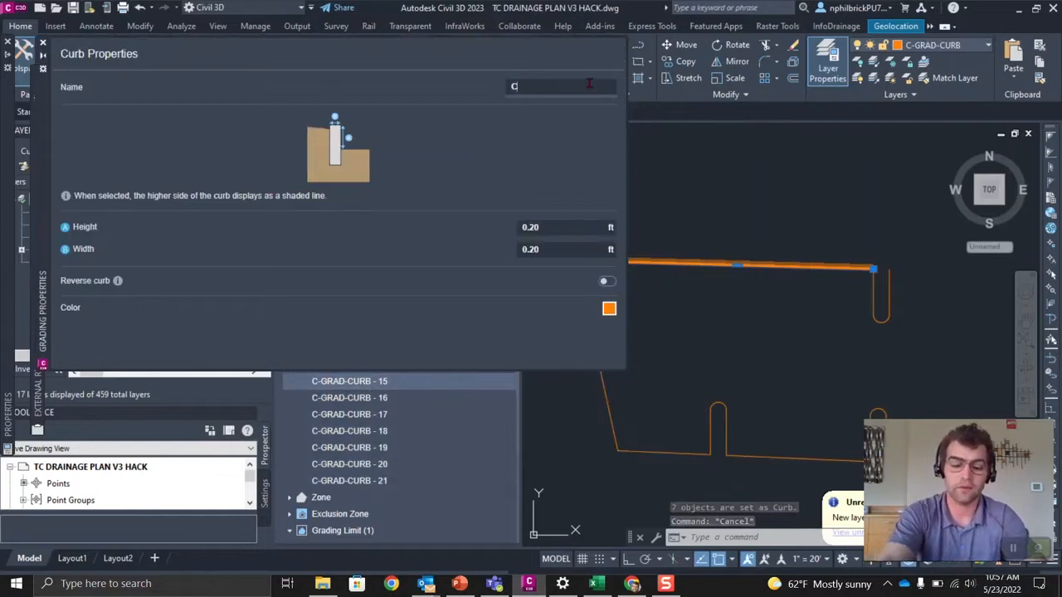
key("Return")
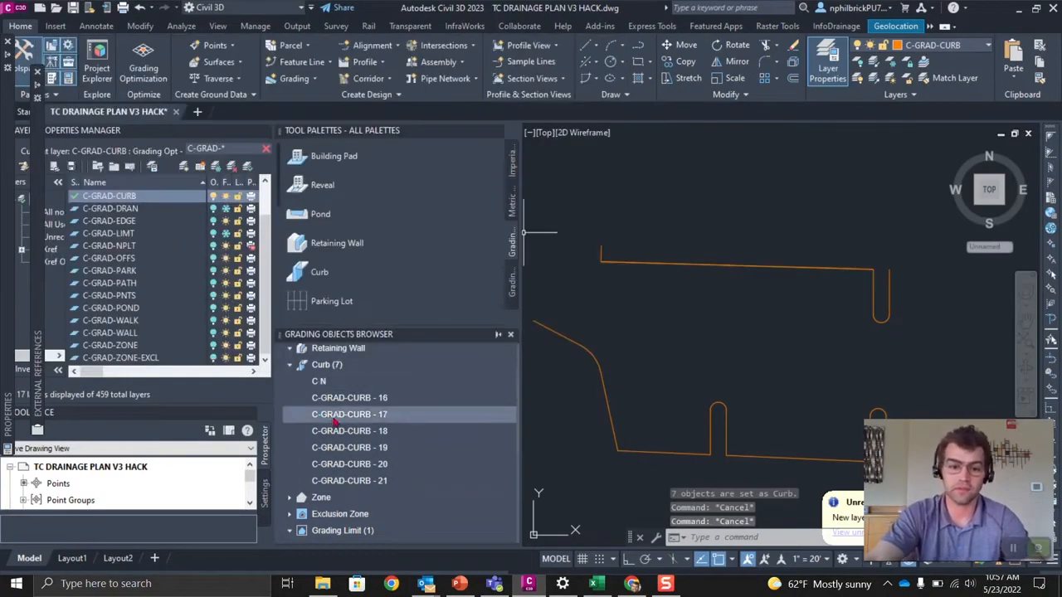
Step: Rename the southeast curb, C-GRAD-CURB - 16, as C SE and close its properties
left_click(348, 397)
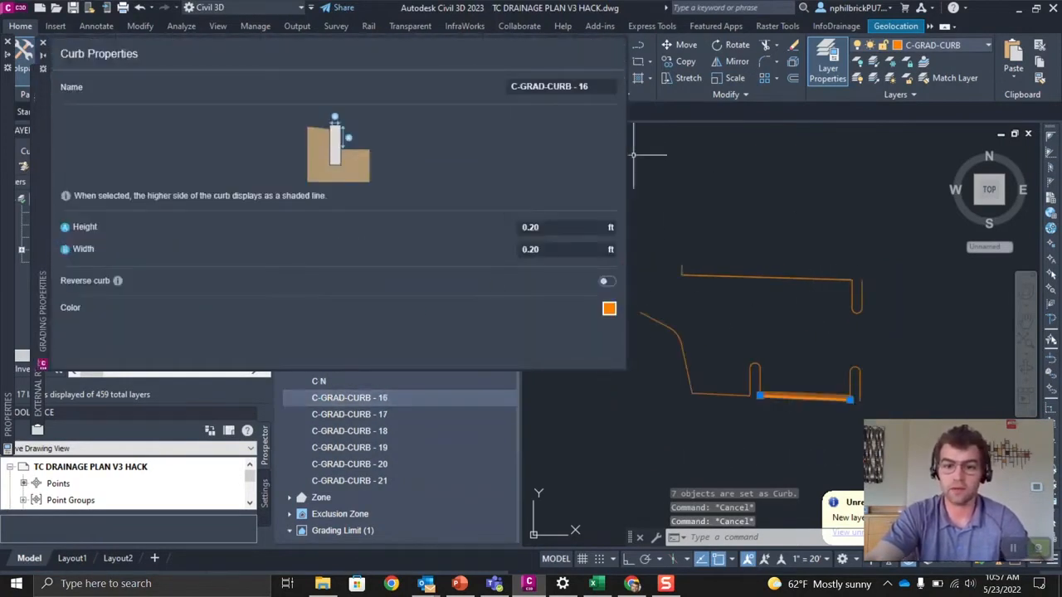
left_click_drag(593, 85, 488, 81)
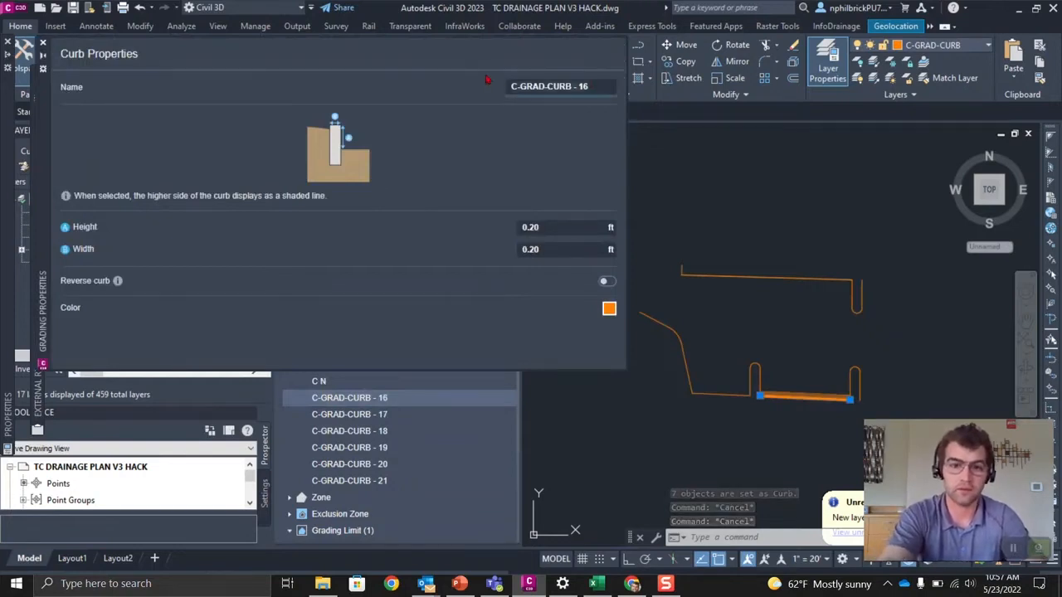
key("BackSpace")
type("C SE")
key("Return")
key("Escape")
key("Escape")
Step: Rename the middle island curb, C-GRAD-CURB - 17, as ISL MID and close its properties
left_click(386, 419)
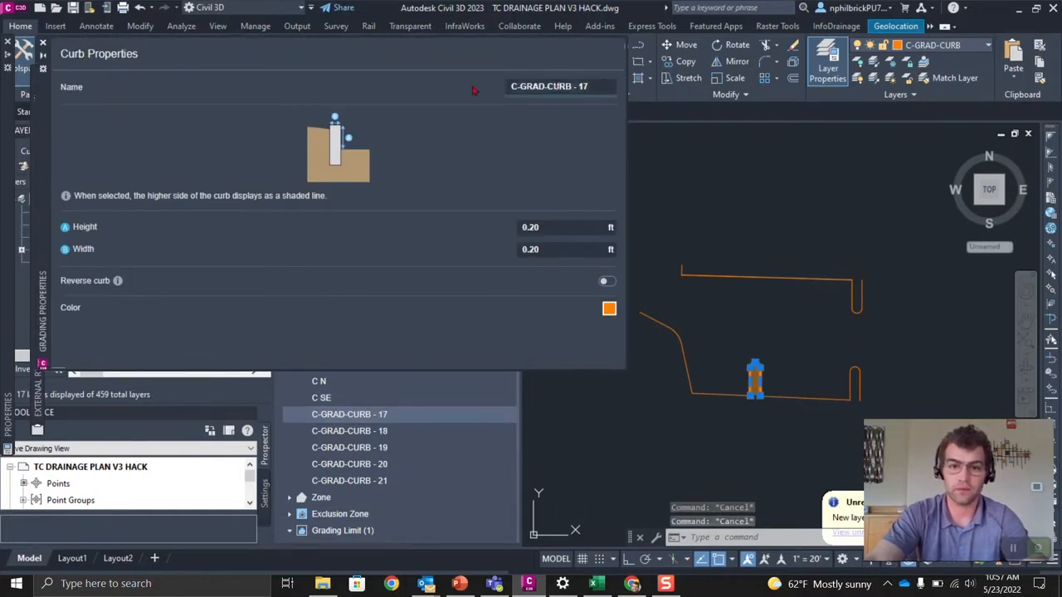
type("ISL MID")
key("Return")
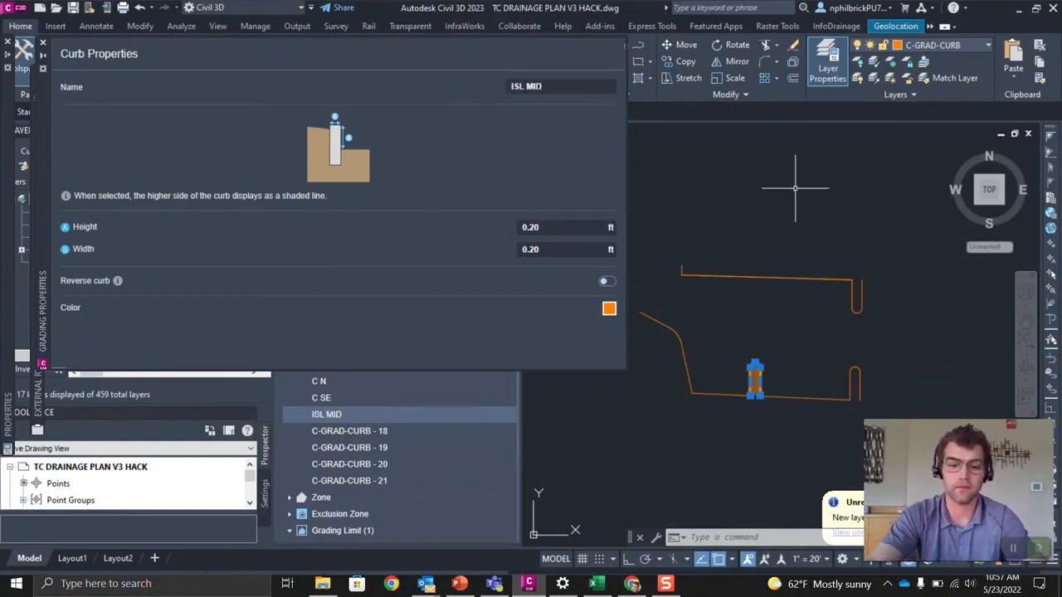
key("Escape")
key("Escape")
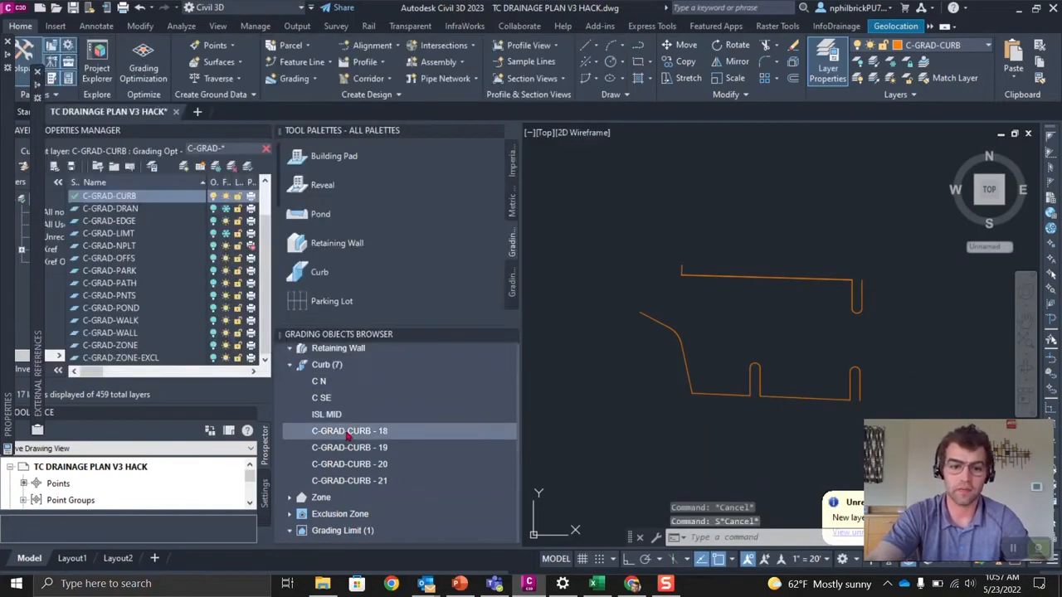
Step: Rename the northeast island curb, C-GRAD-CURB - 18, as IS MID NE and close its properties
left_click(349, 435)
left_click_drag(591, 87, 433, 103)
type("IS")
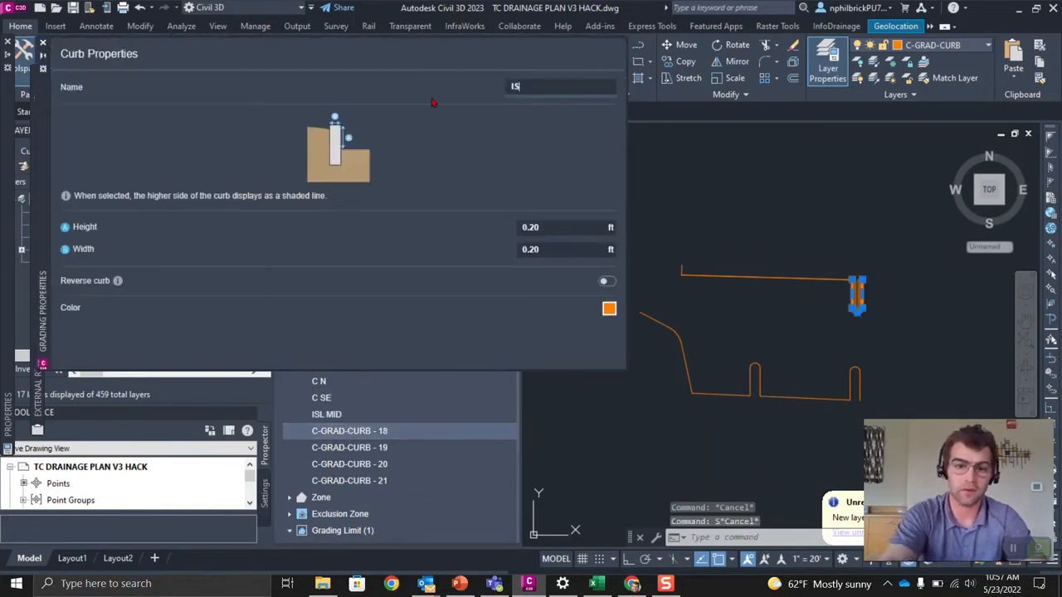
type(" MID NE")
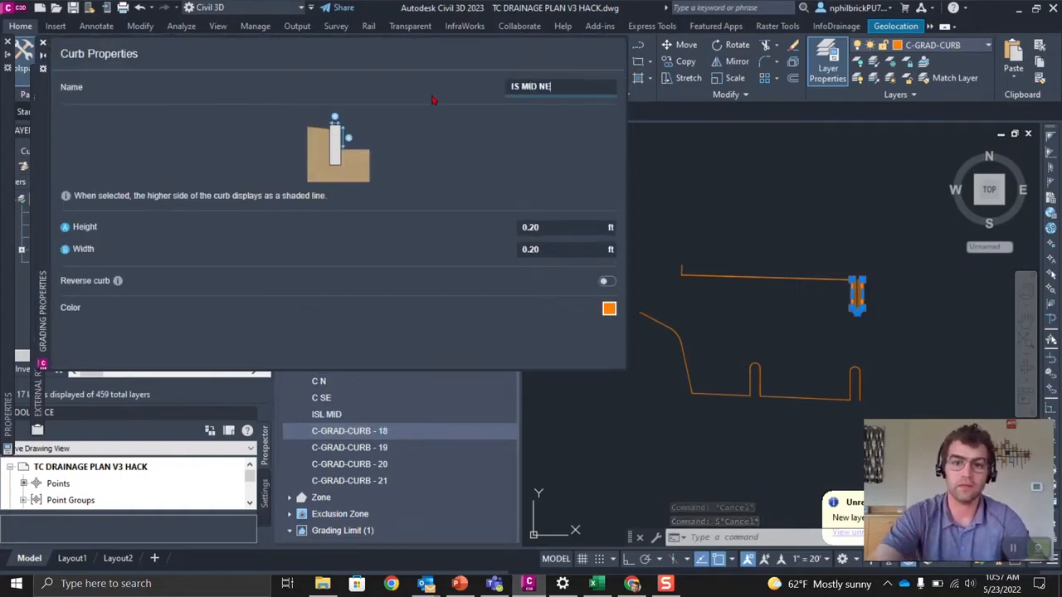
key("Escape")
Step: Rename the southeast island curb, C-GRAD-CURB - 19, as IS MID SE and close its properties
left_click(348, 445)
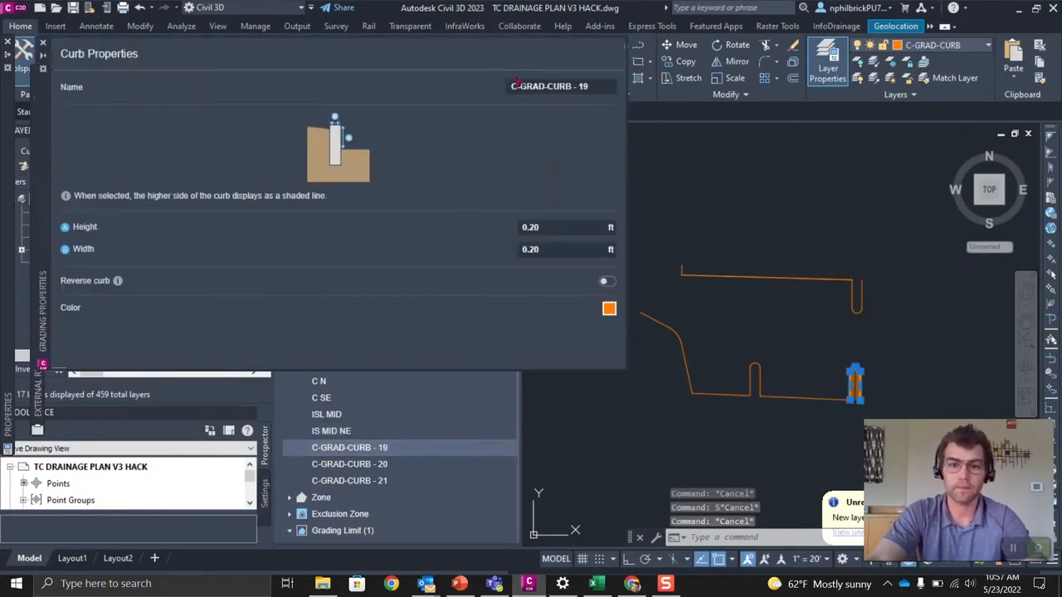
type("IS MID SE")
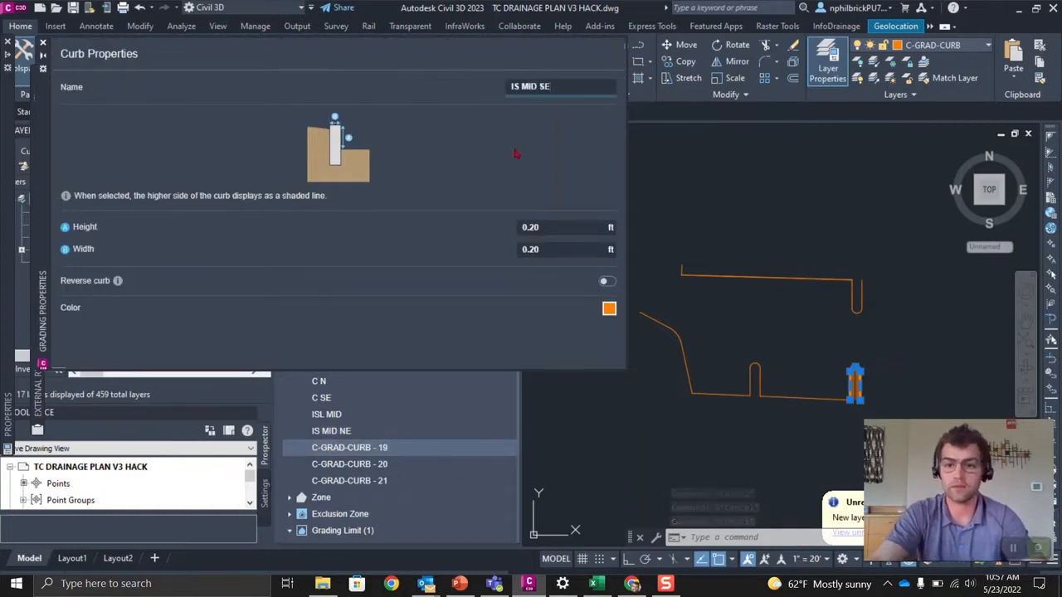
key("Escape")
Step: Rename the long curb along the north side, C-GRAD-CURB - 20, as C N and close its properties
left_click(373, 466)
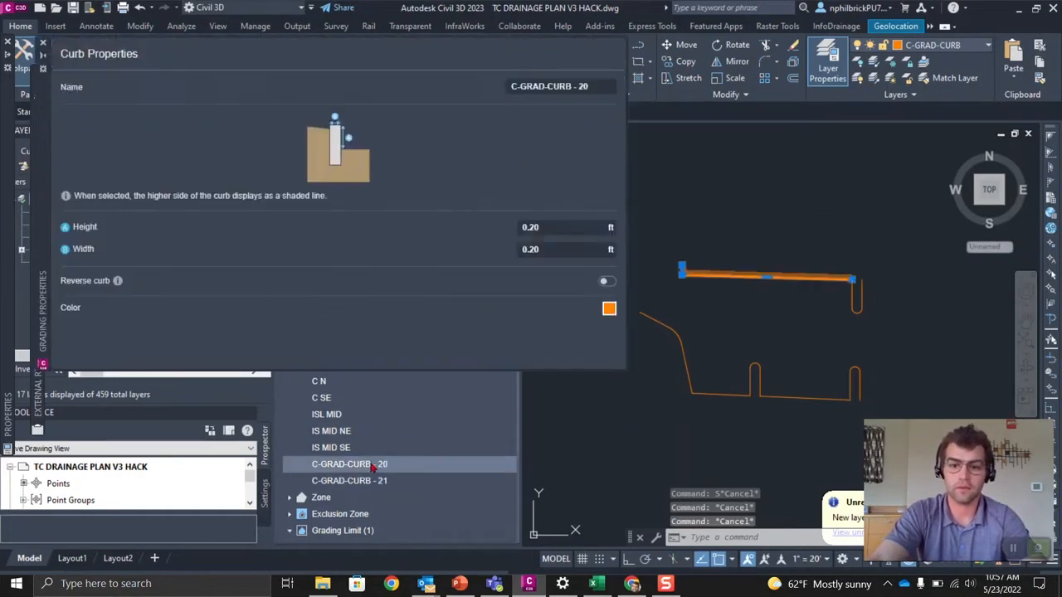
type("C")
key("Return")
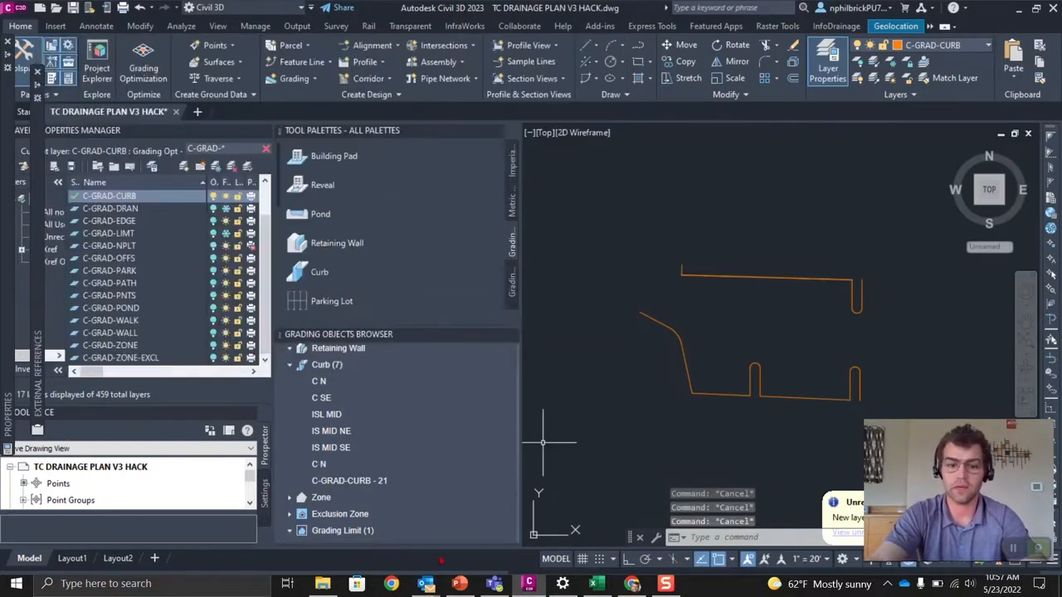
Step: Rename the southwest curb, C-GRAD-CURB - 21, as C SW and close its properties
left_click(380, 481)
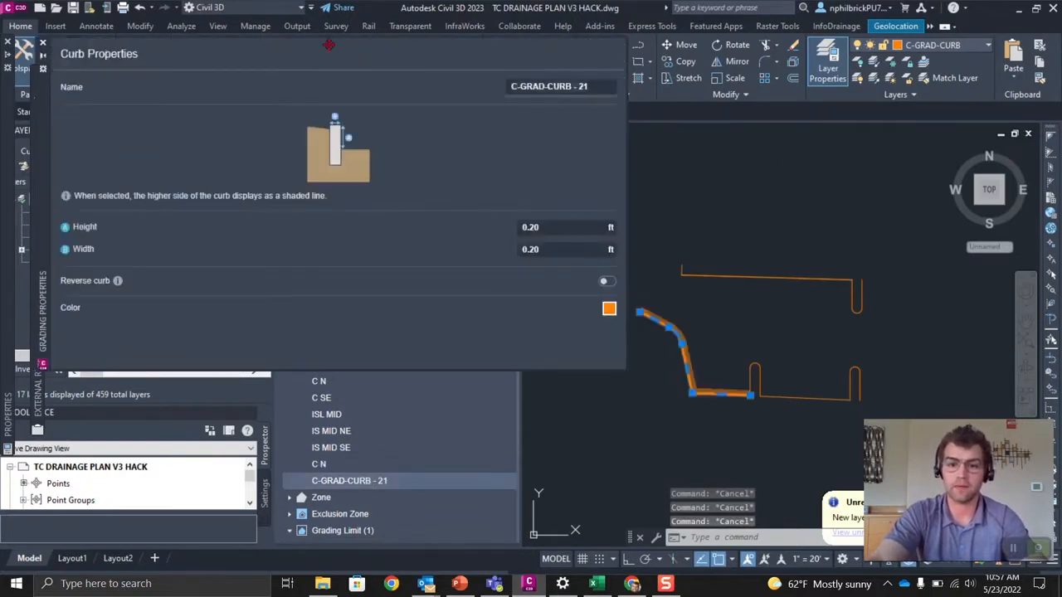
type("C S")
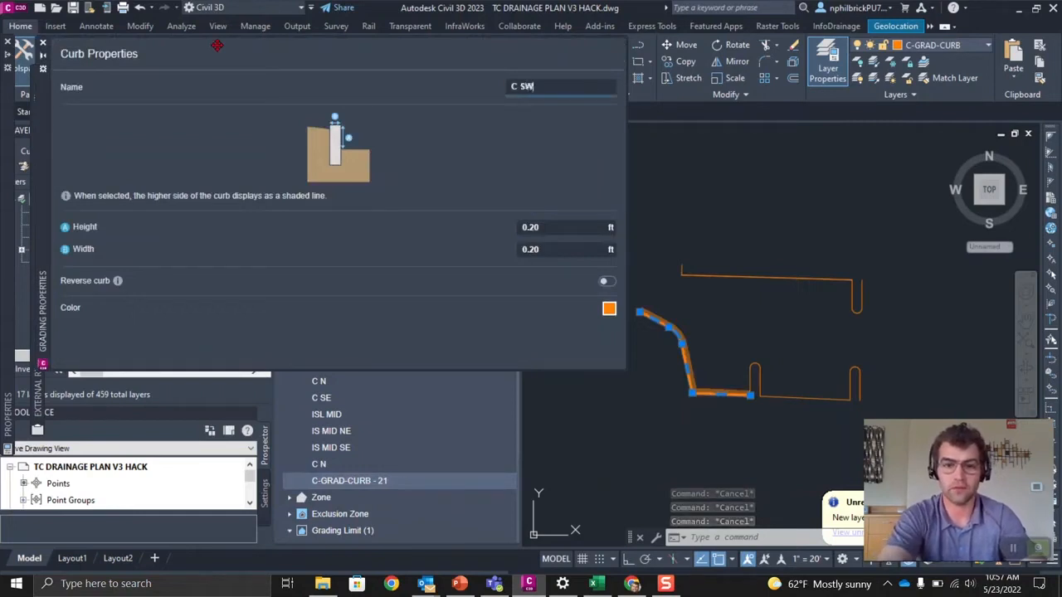
type("W")
key("Return")
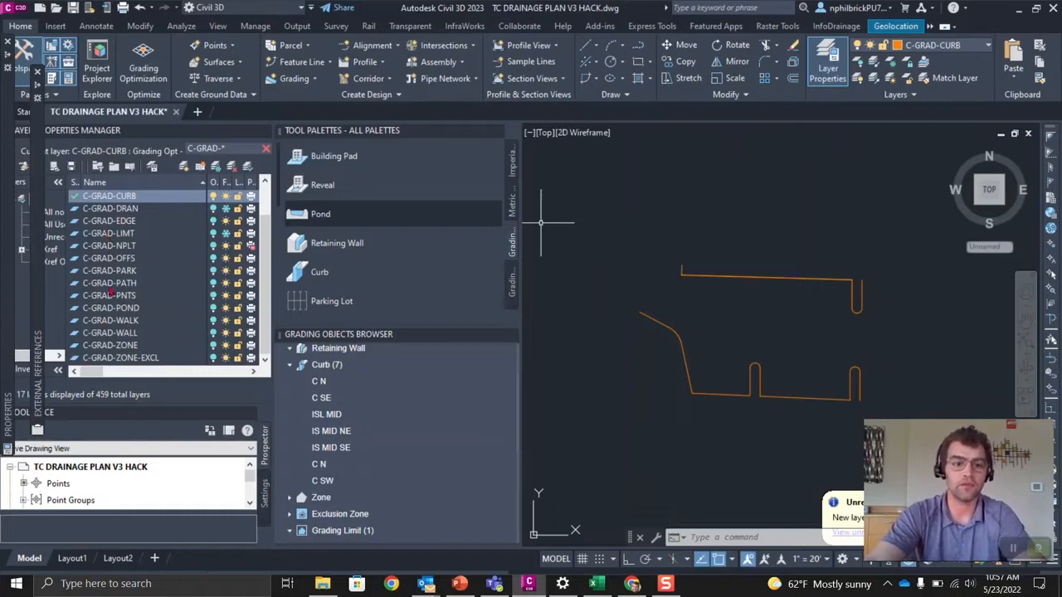
Step: Make C-GRAD-PARK the current layer and turn all layers back on
left_click(92, 271)
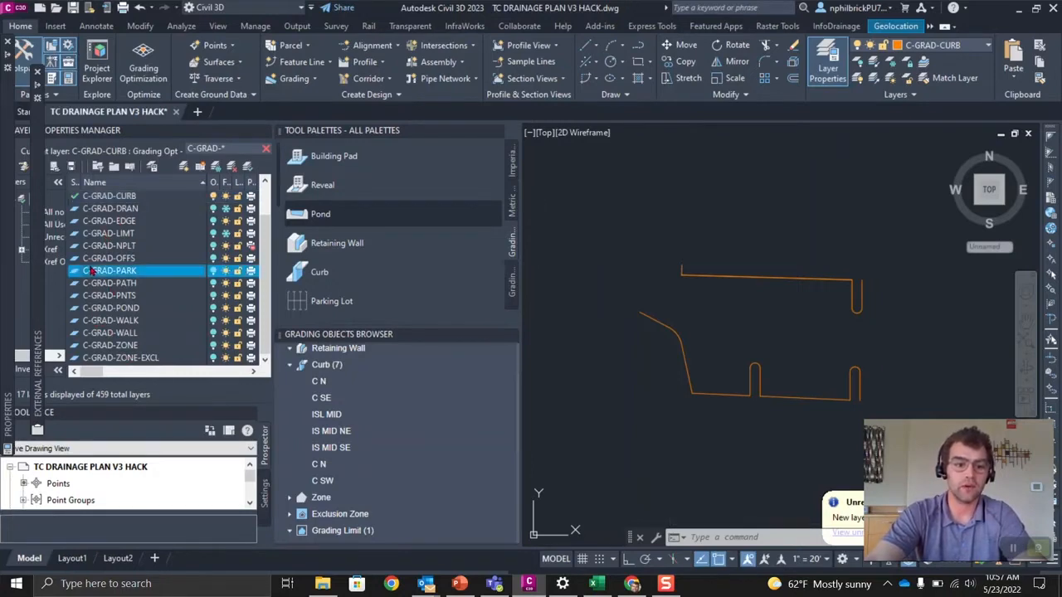
double_click(89, 270)
left_click(699, 198)
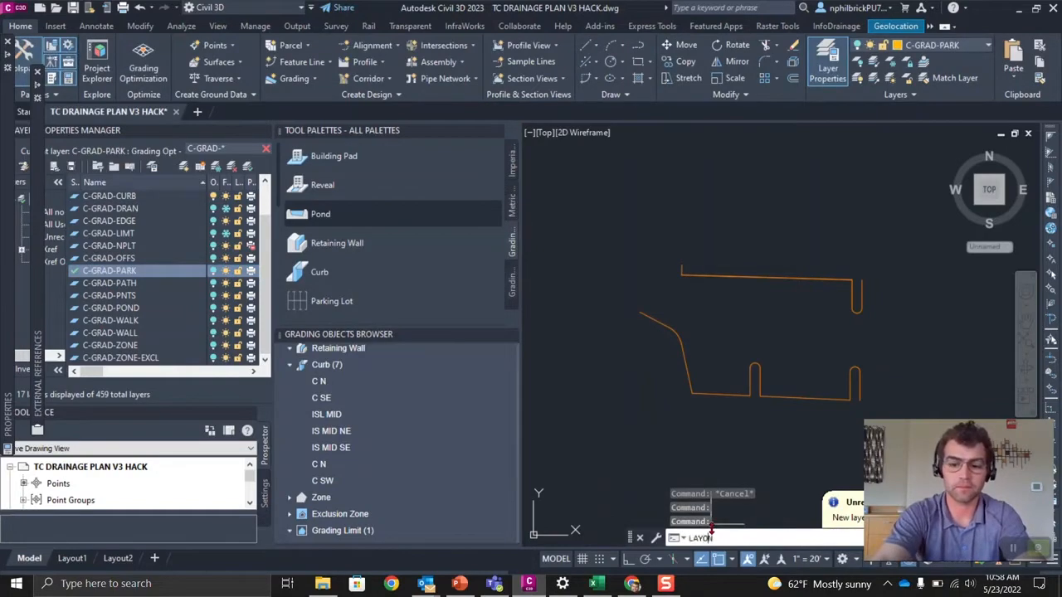
key("Return")
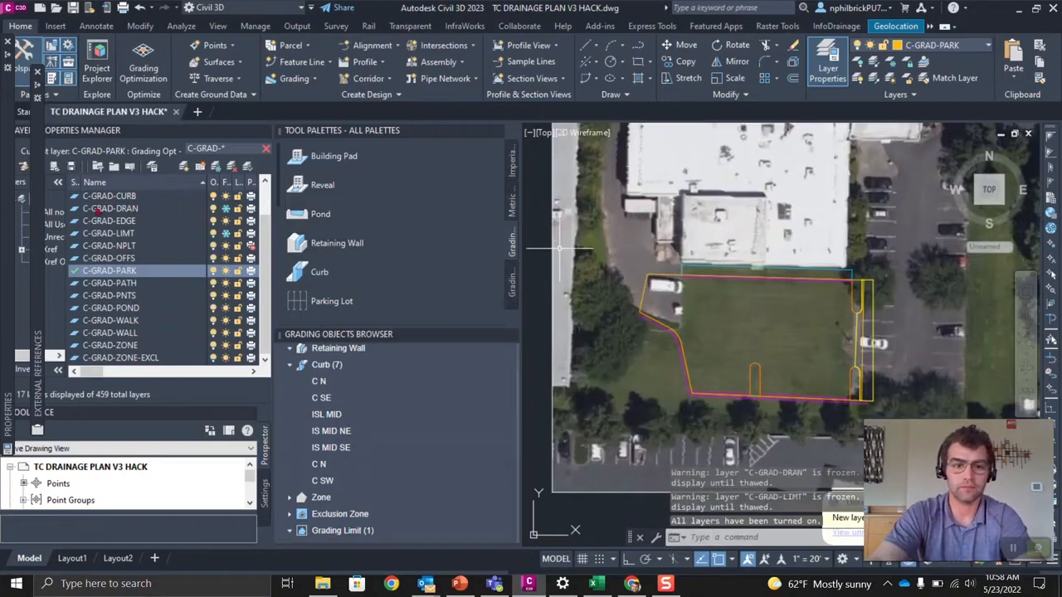
Step: Freeze the C-GRAD-CURB layer and isolate the C-GRAD-PARK layer
left_click(98, 193)
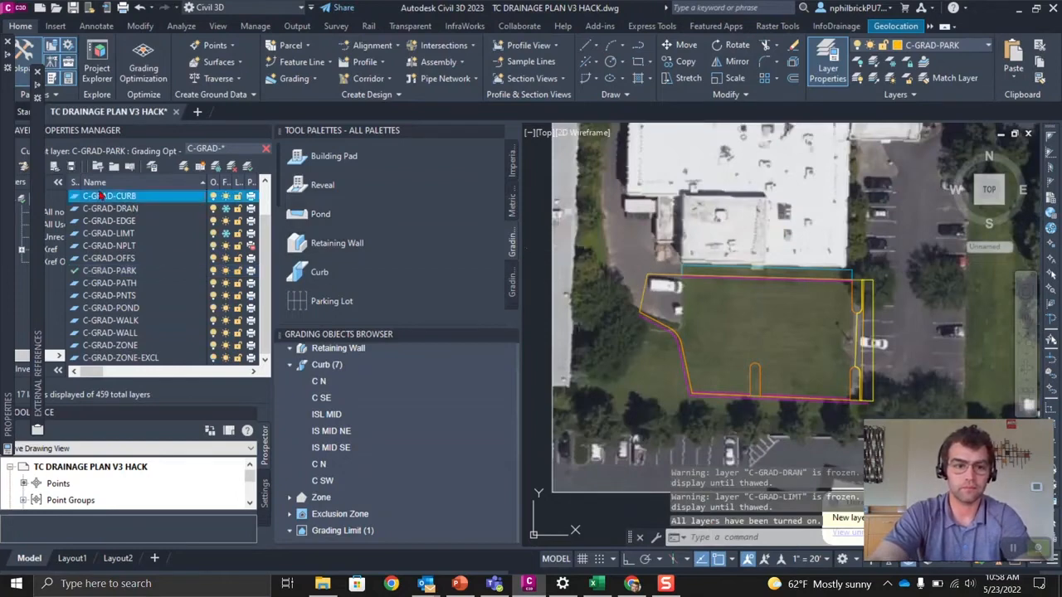
left_click(226, 196)
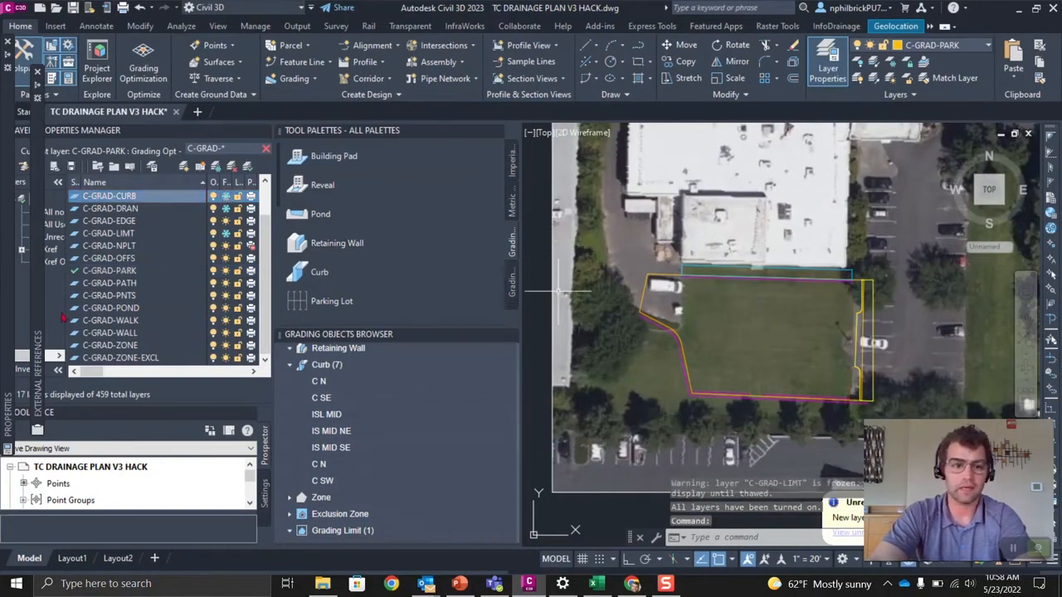
left_click(123, 273)
right_click(110, 272)
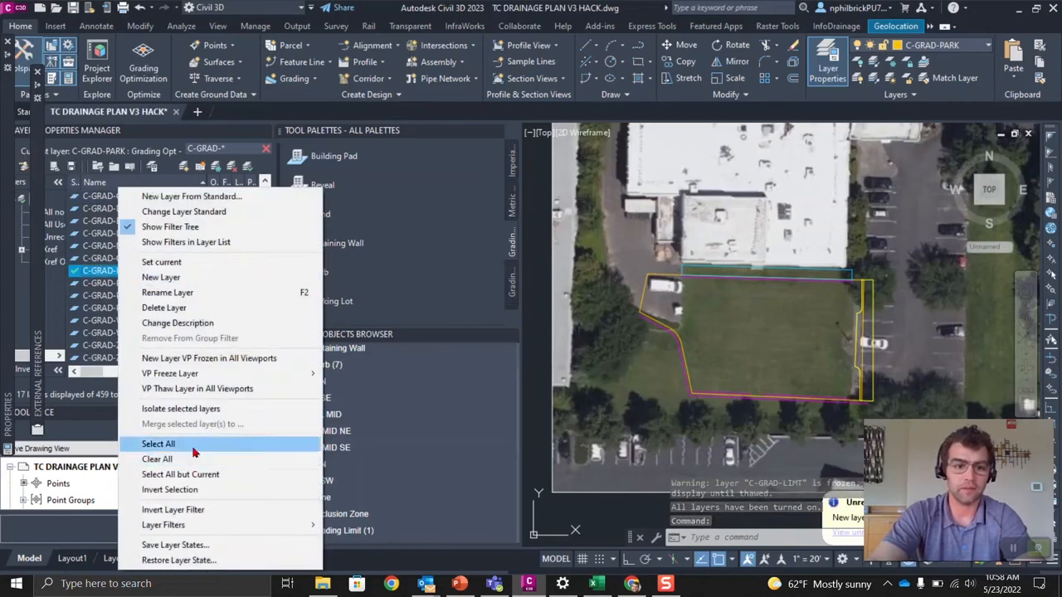
left_click(172, 410)
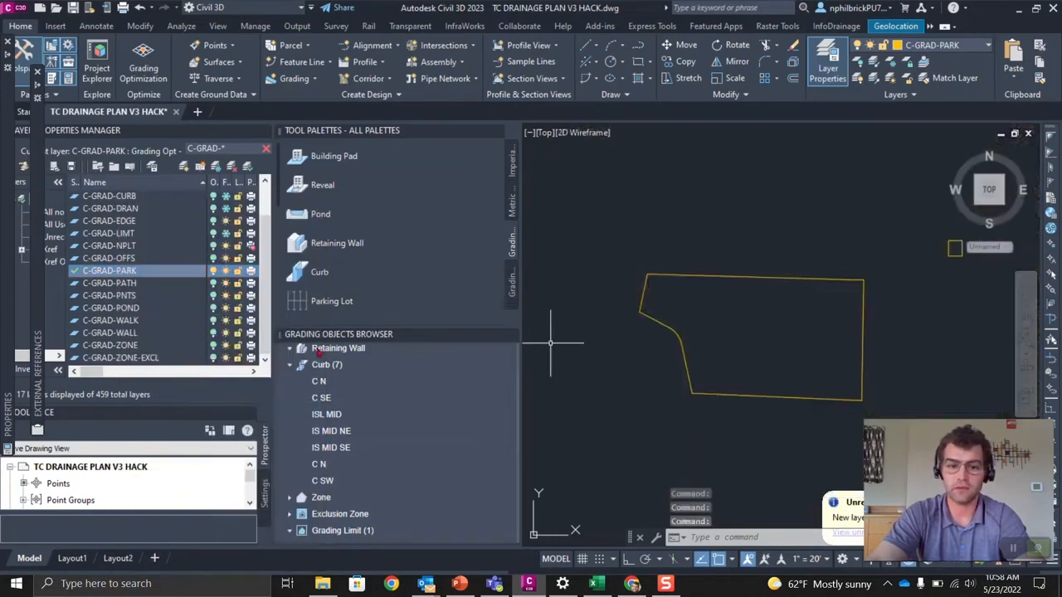
Step: Assign the closed outline on C-GRAD-PARK as a Parking Lot grading object named PARKING and close its properties
left_click(642, 296)
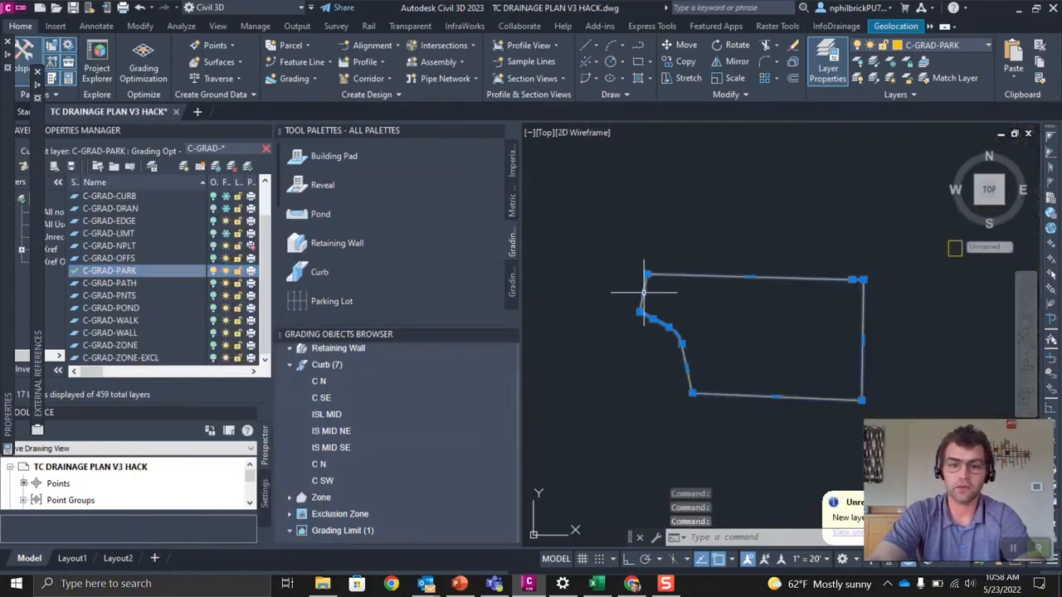
left_click(366, 302)
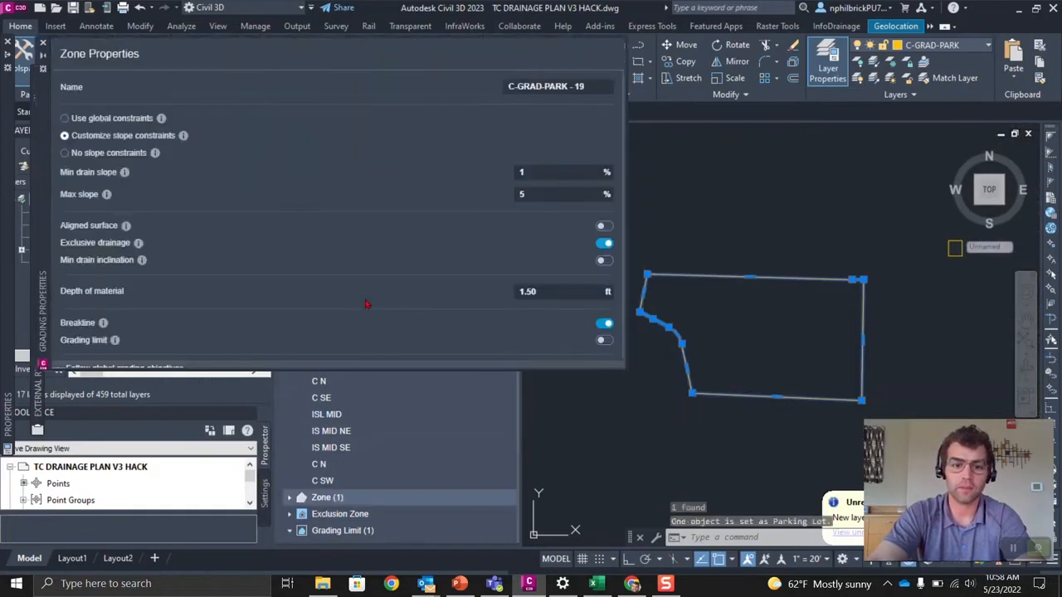
type("PARKING")
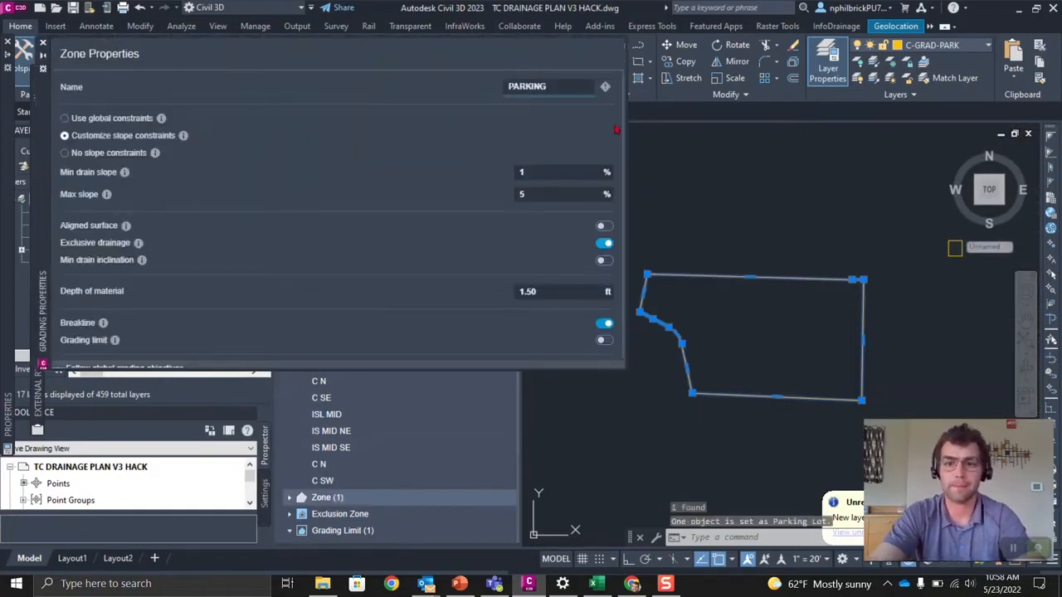
key("Return")
key("Escape")
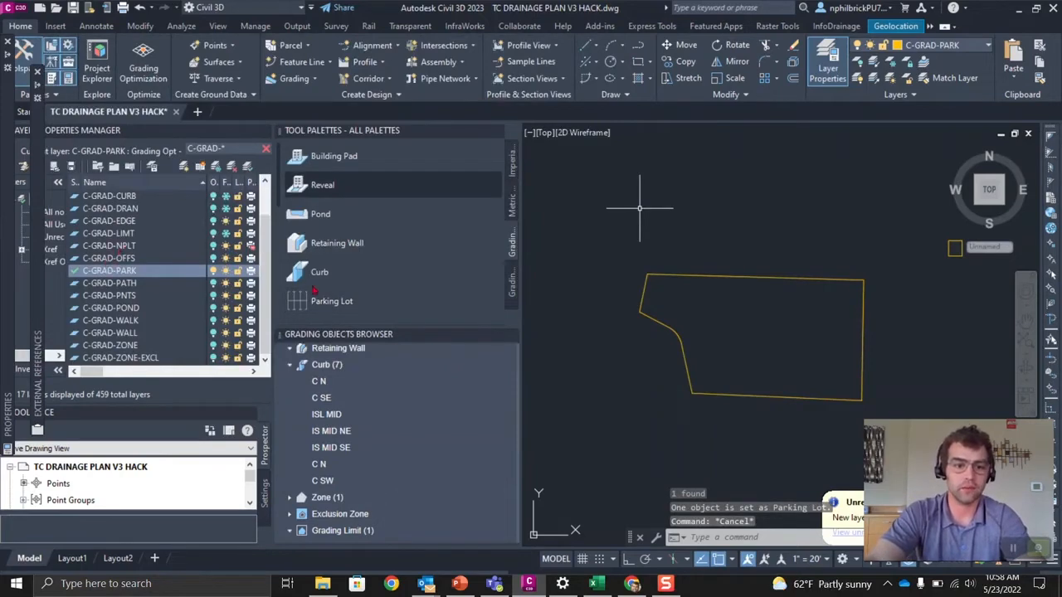
Step: Make C-GRAD-EDGE the current layer and turn all layers back on
left_click(100, 222)
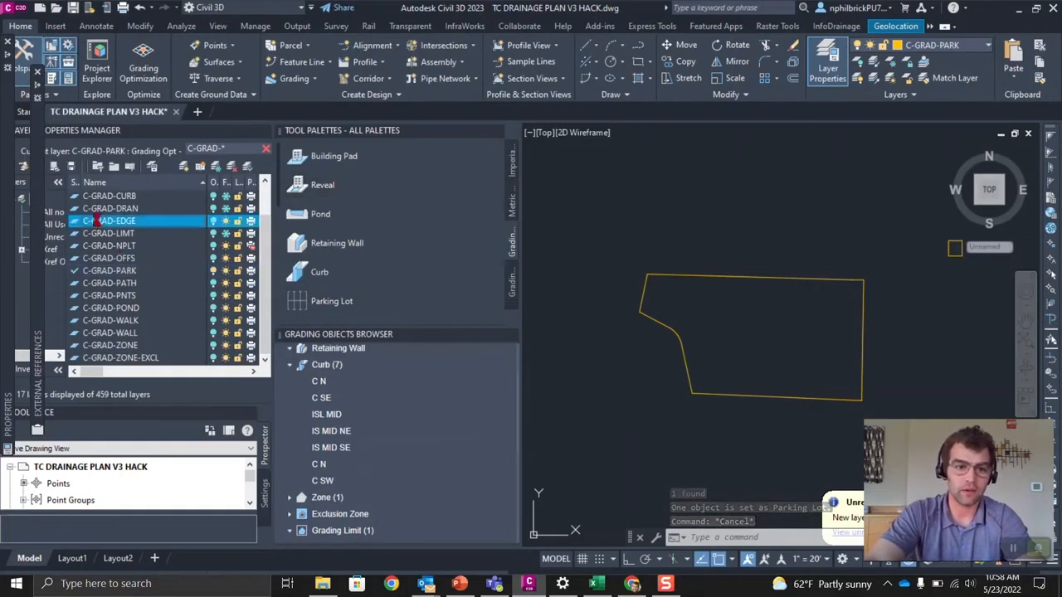
left_click(213, 271)
left_click(699, 196)
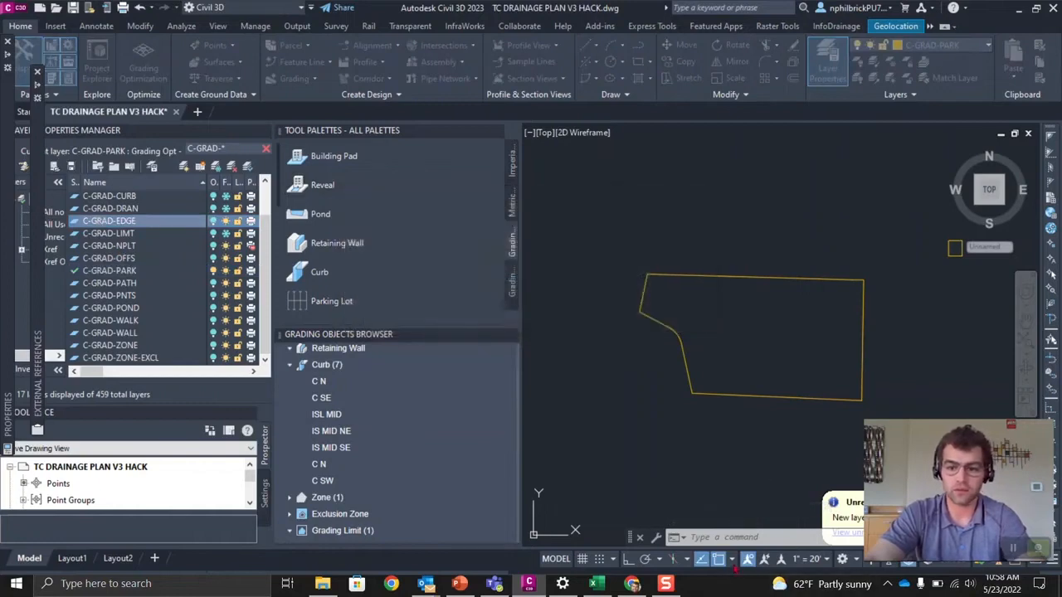
type("L")
key("Caps_Lock")
type("yon")
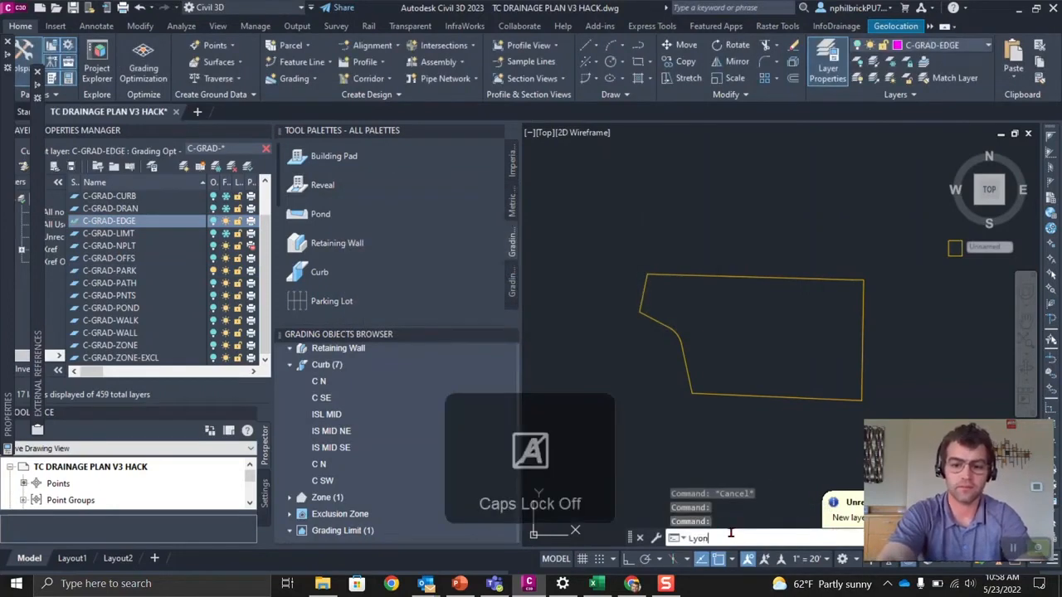
key("Return")
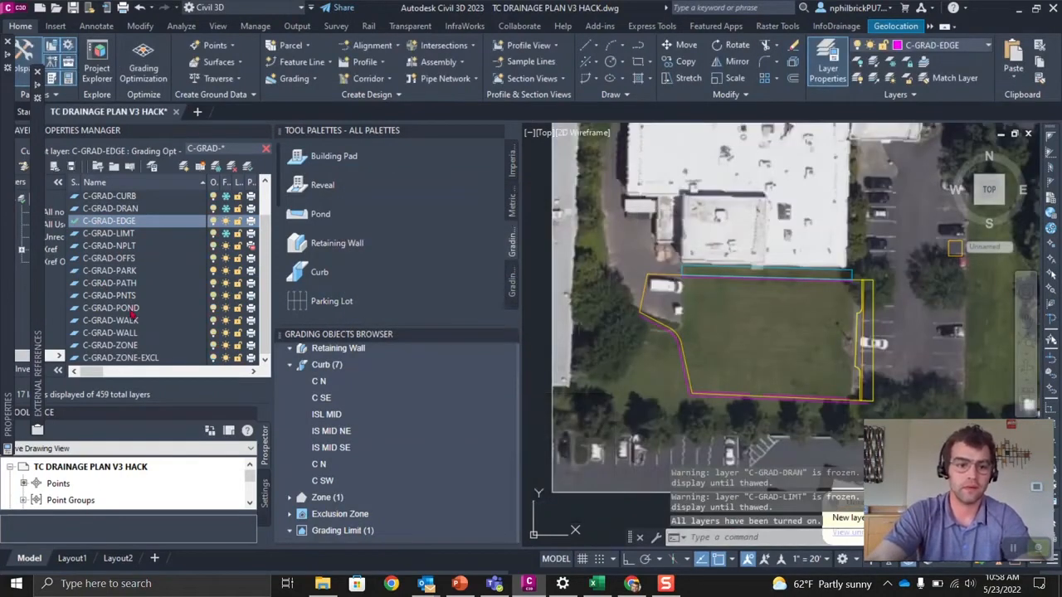
Step: Freeze the C-GRAD-PARK layer and isolate the C-GRAD-EDGE layer
left_click(110, 271)
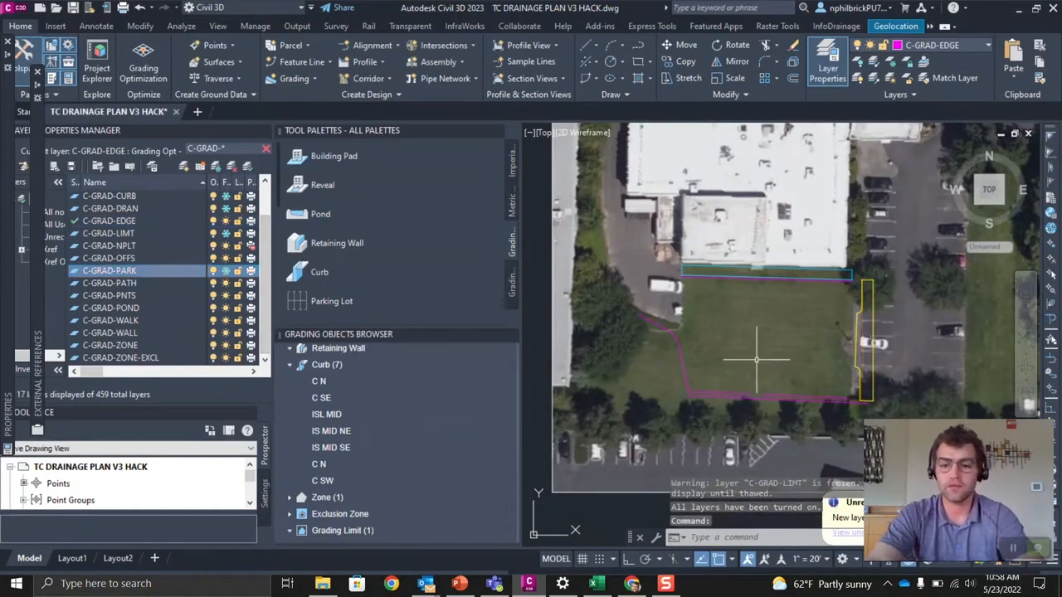
middle_click_drag(739, 378, 731, 312)
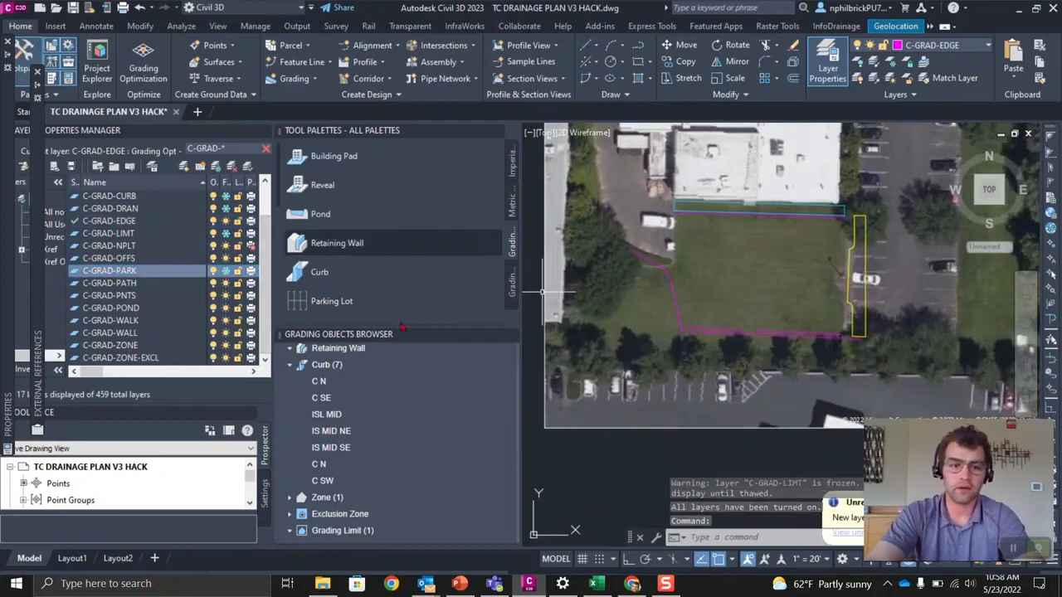
scroll(701, 278, "up", 2)
mouse_move(757, 289)
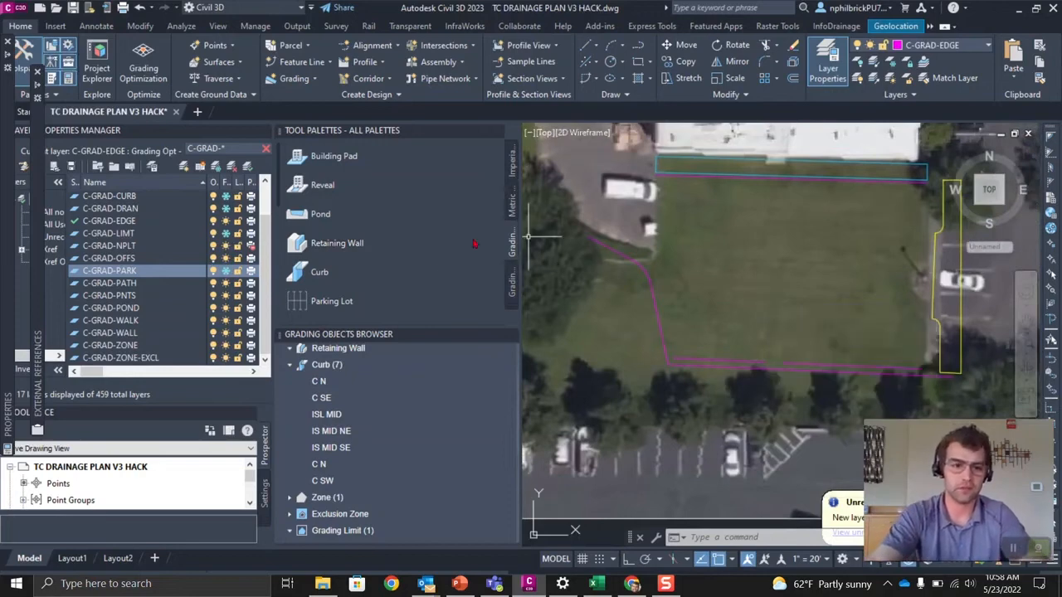
right_click(108, 222)
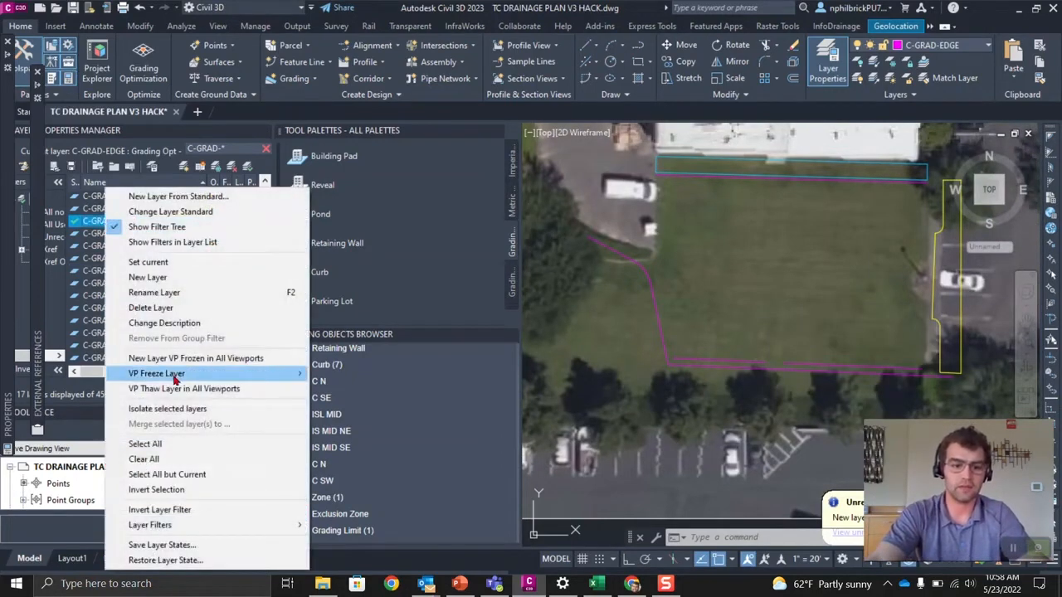
left_click(177, 408)
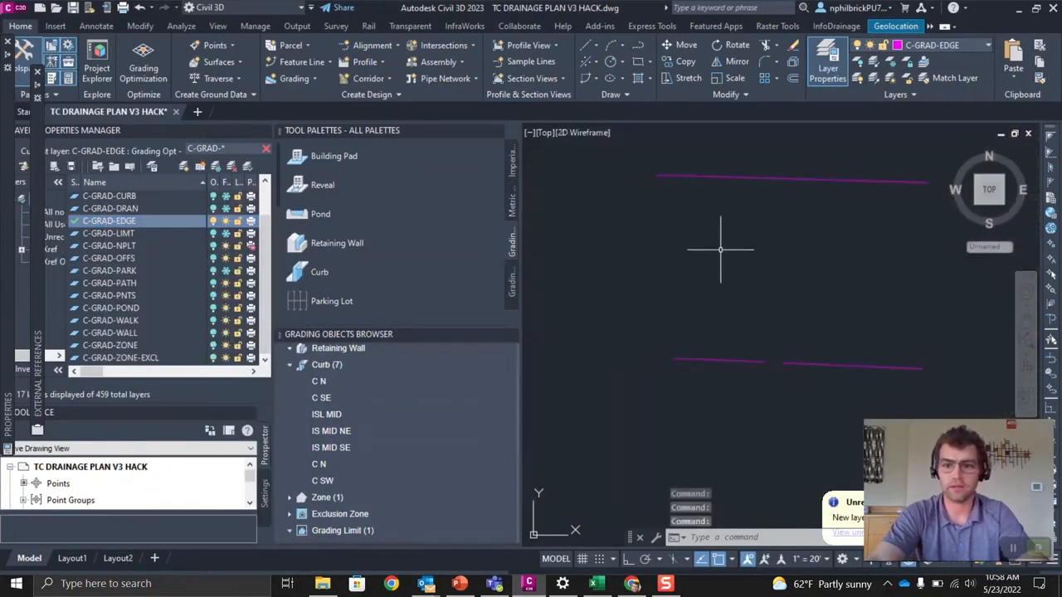
Step: Assign the three lines on C-GRAD-EDGE as Aligned Edge grading objects and close their properties
left_click(839, 362)
left_click(643, 192)
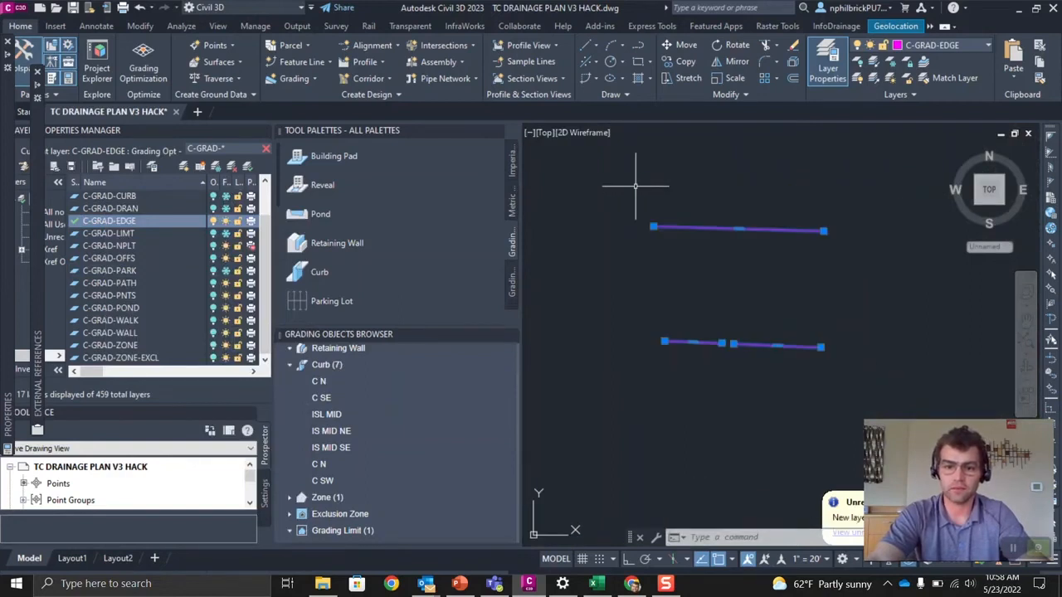
scroll(379, 213, "down", 5)
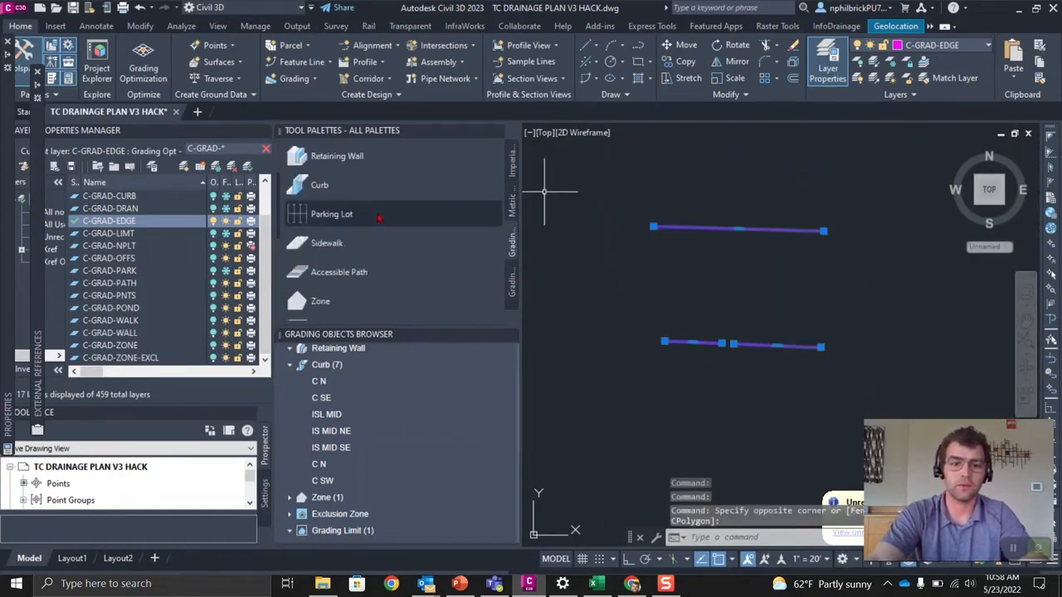
left_click(340, 187)
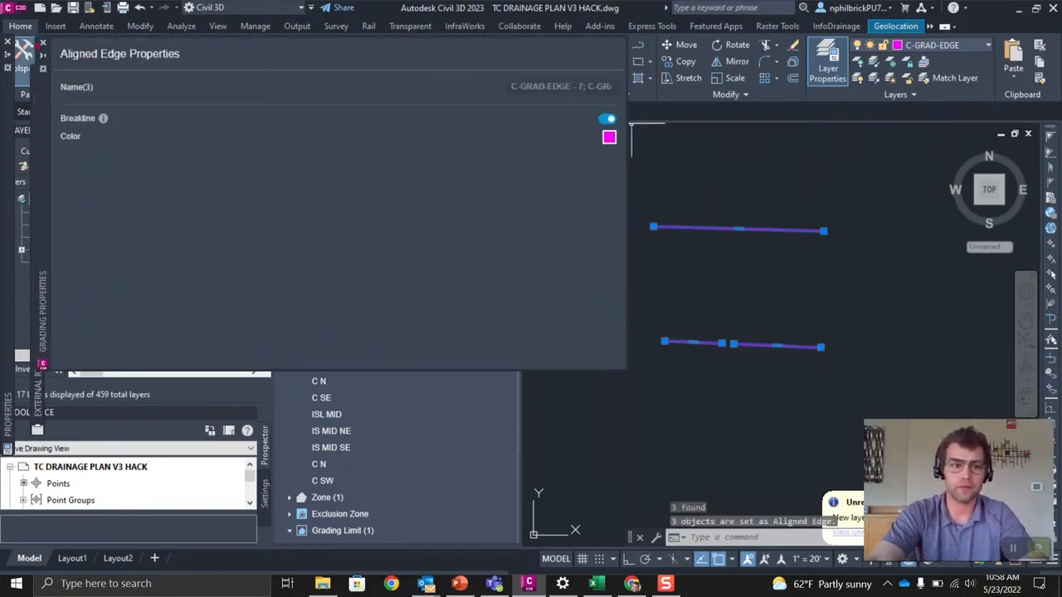
key("Escape")
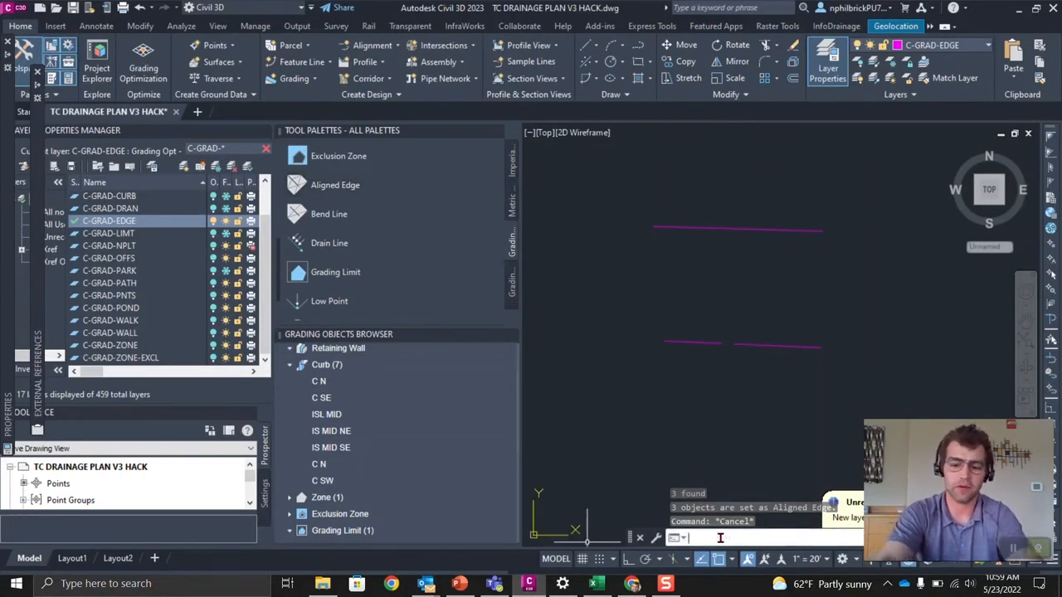
Step: Turn all layers back on and make C-GRAD-WALL the current layer
type("on")
key("Return")
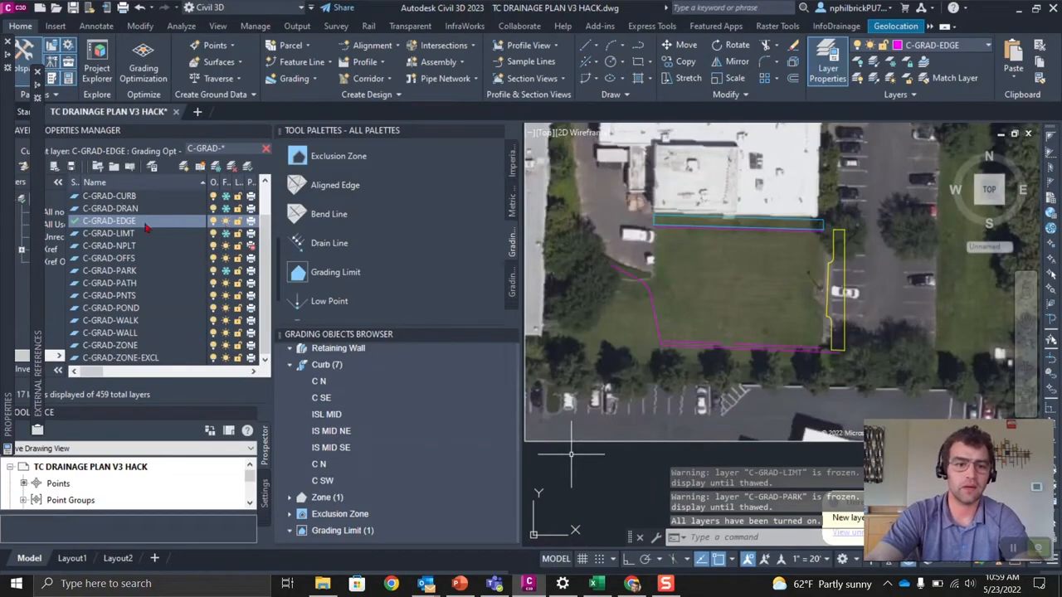
double_click(116, 333)
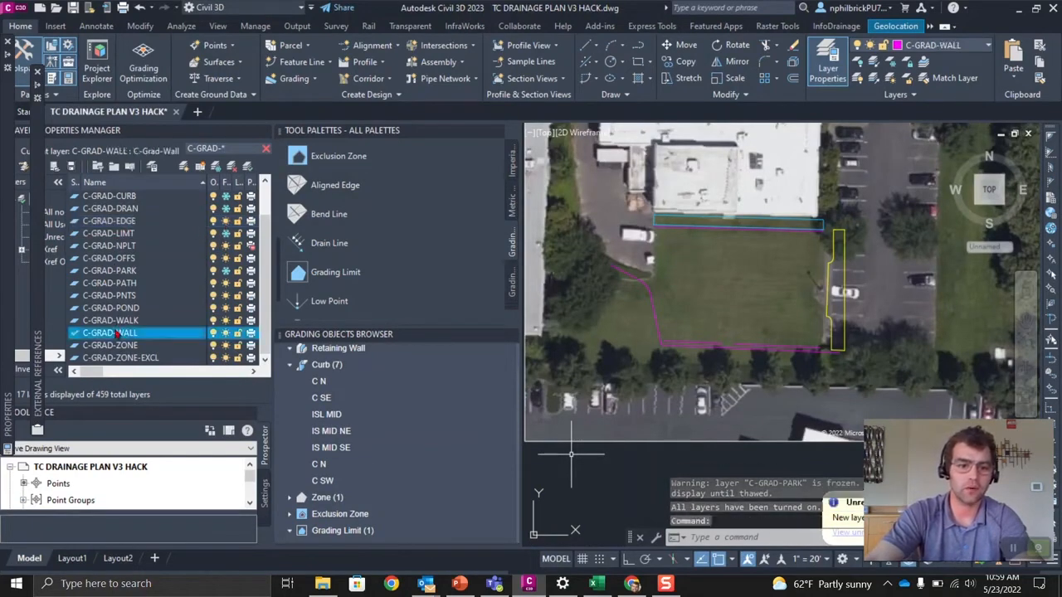
left_click(126, 222)
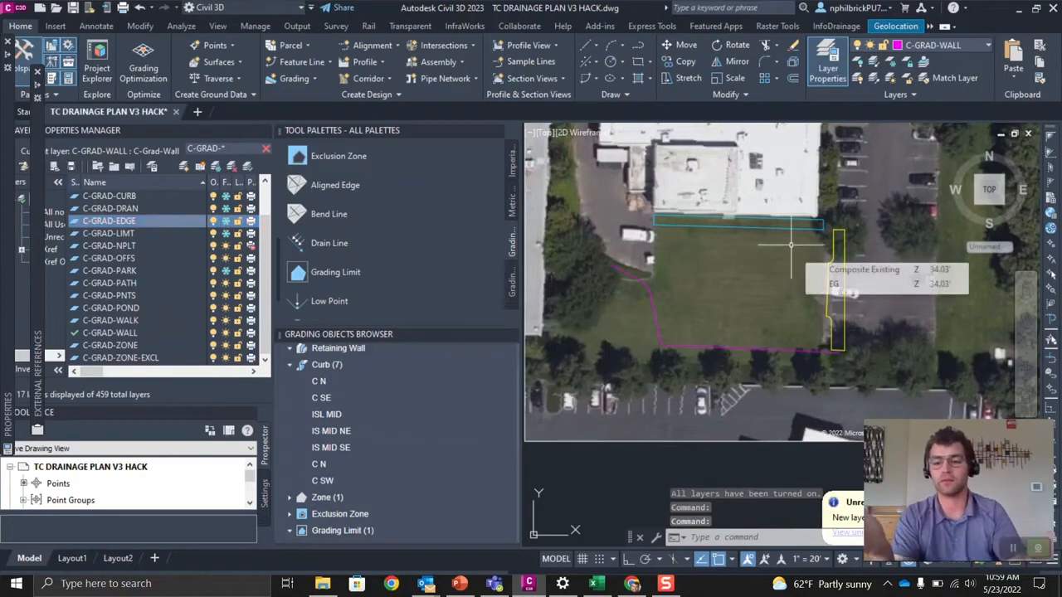
right_click(107, 221)
left_click(189, 413)
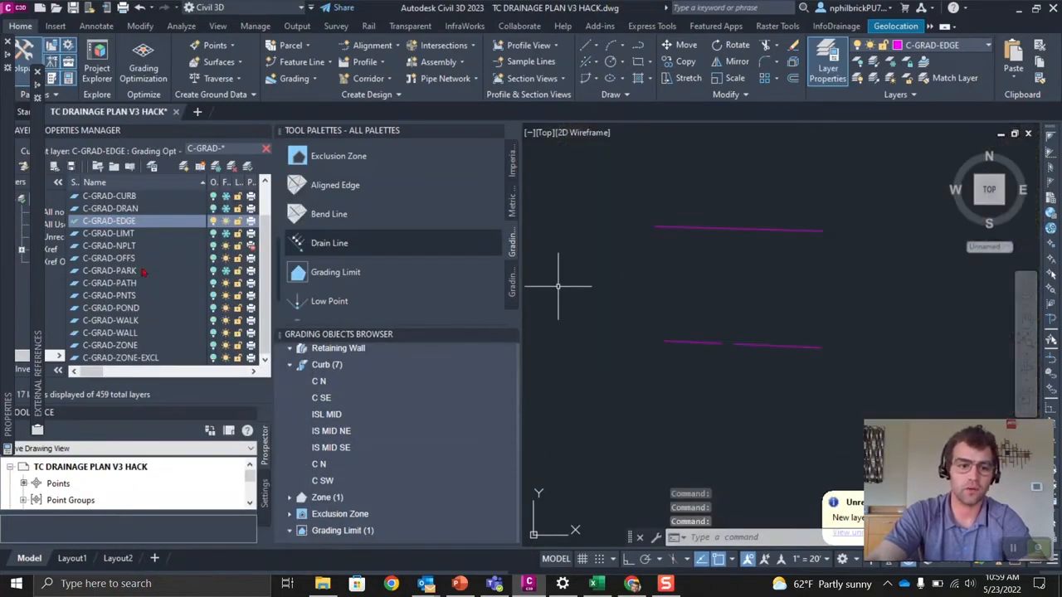
type("layon")
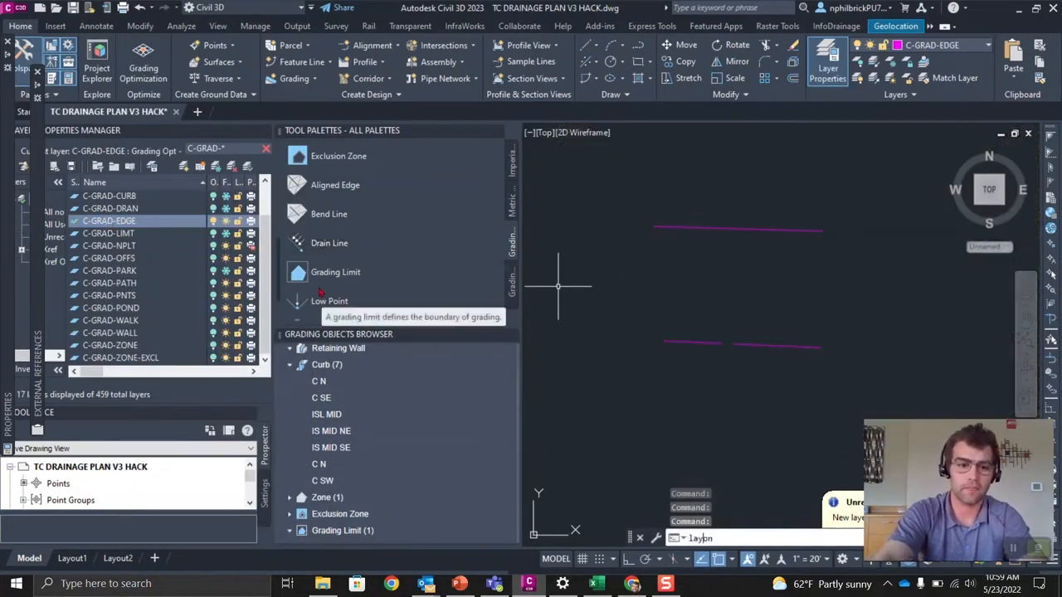
key("Return")
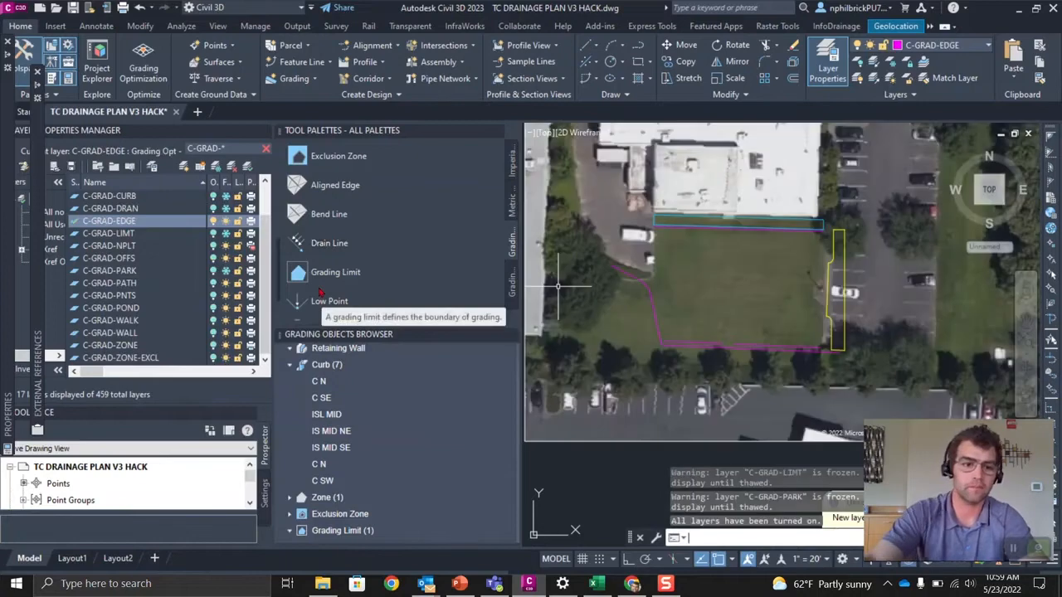
Step: Isolate the C-GRAD-WALL layer
left_click(109, 322)
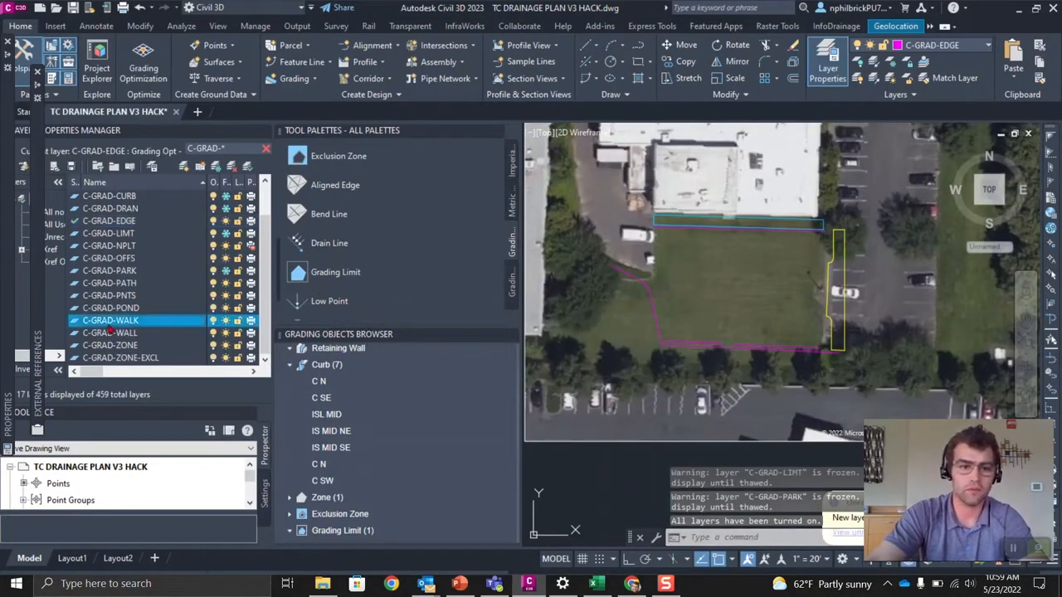
right_click(110, 333)
left_click(178, 408)
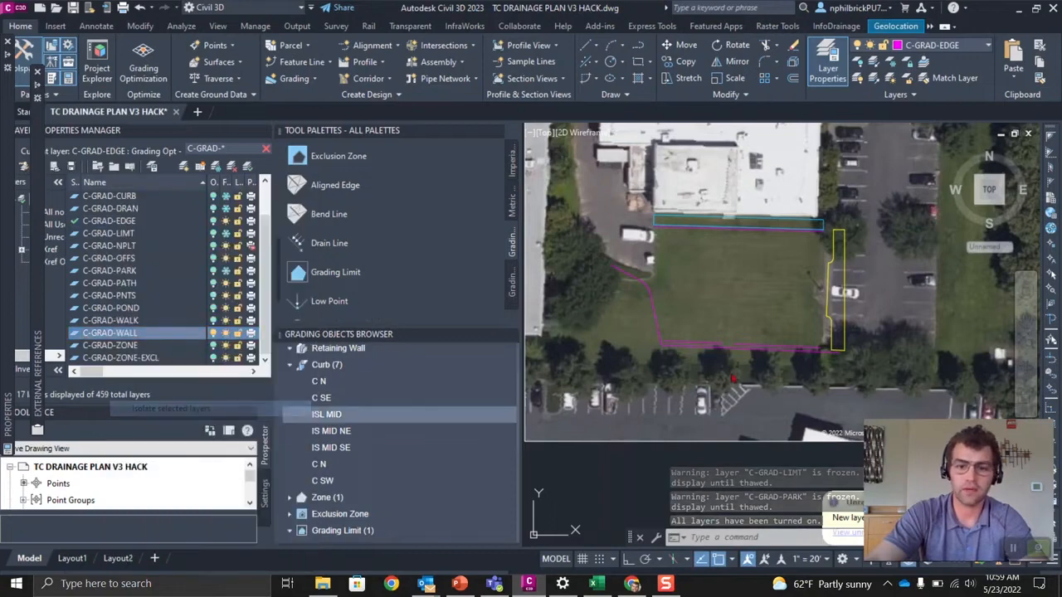
Step: Assign the polyline on C-GRAD-WALL as a Retaining Wall grading object and turn all layers back on
left_click(643, 282)
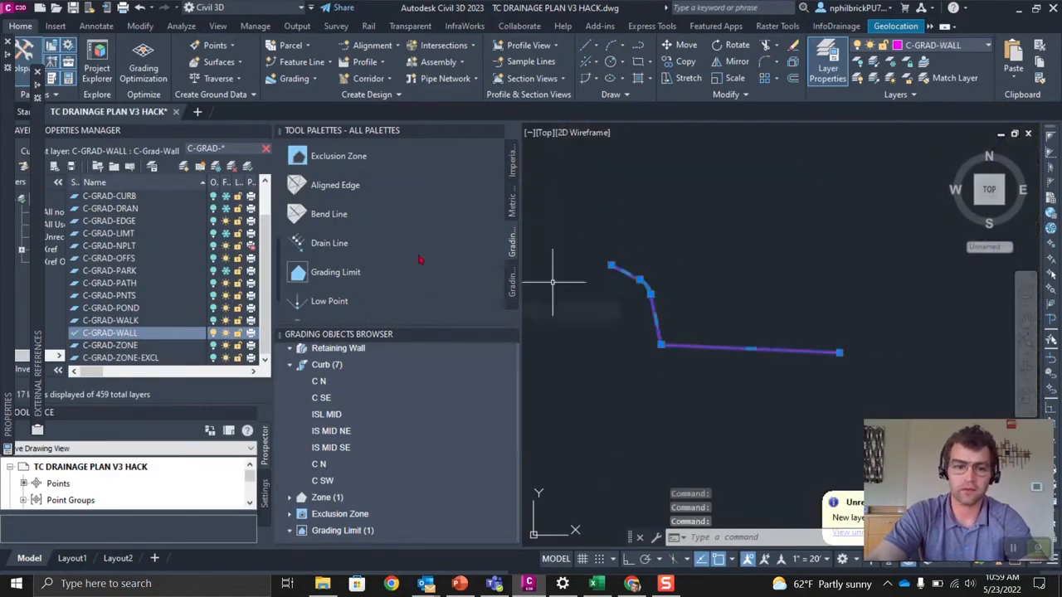
scroll(349, 233, "down", 2)
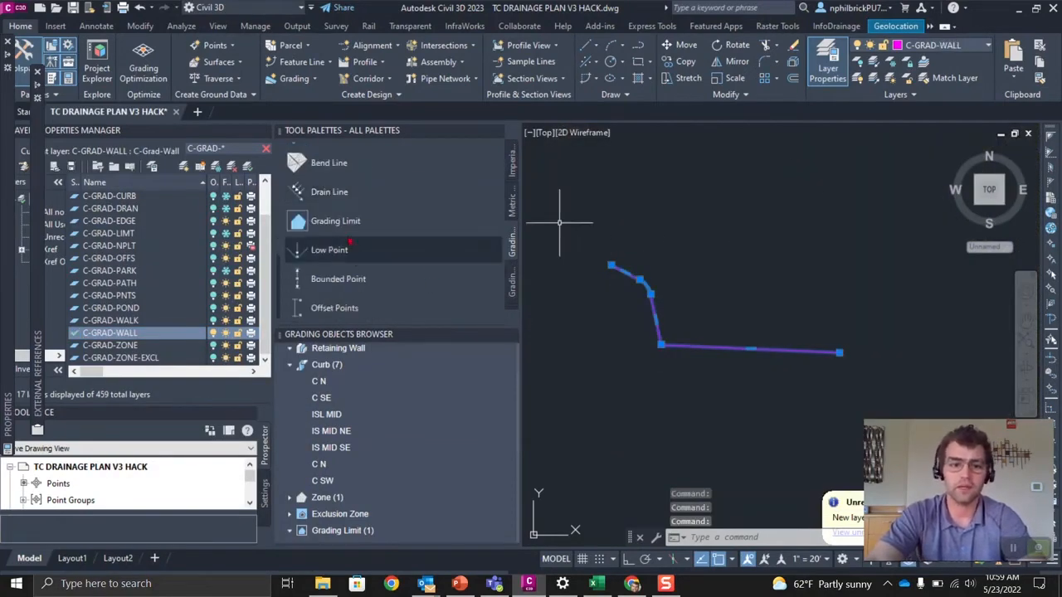
scroll(346, 221, "up", 5)
scroll(377, 257, "up", 3)
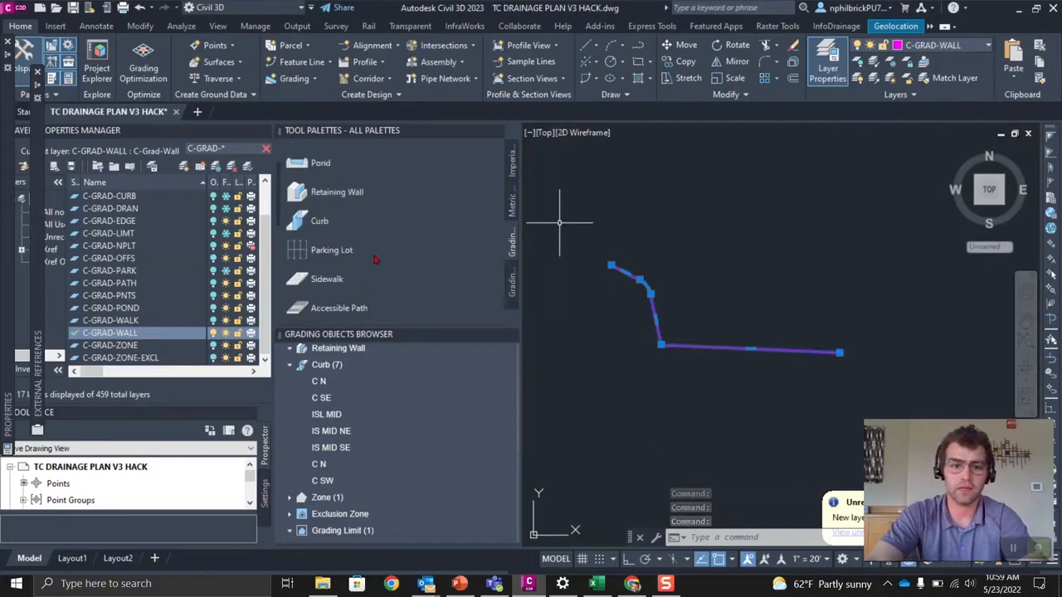
left_click(340, 196)
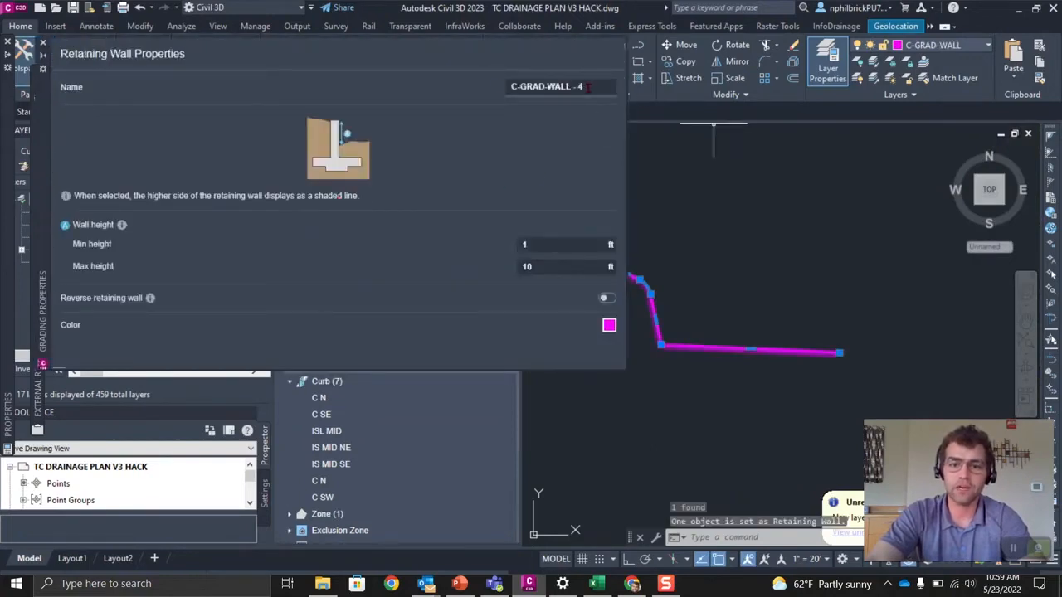
key("Escape")
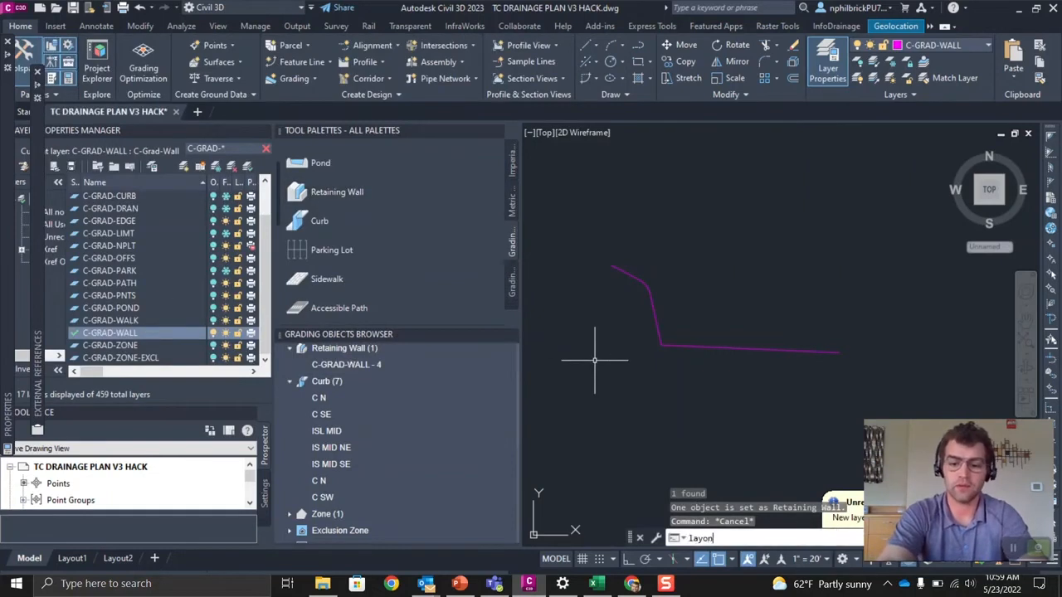
key("Return")
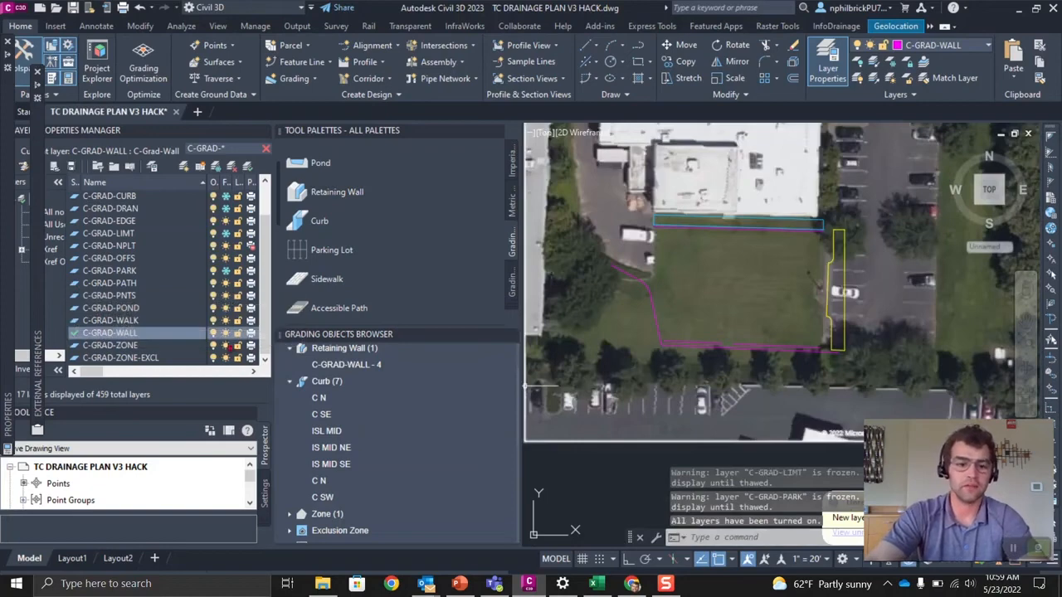
Step: Make C-GRAD-WALK the current layer and freeze the C-GRAD-WALL and C-GRAD-EDGE layers
double_click(108, 321)
left_click(110, 334)
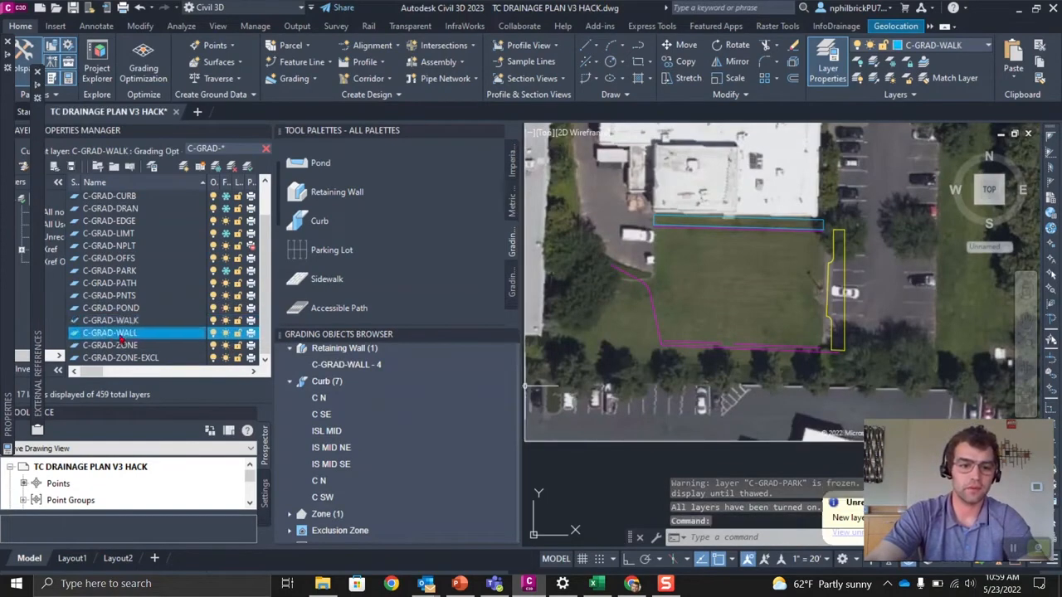
left_click(227, 334)
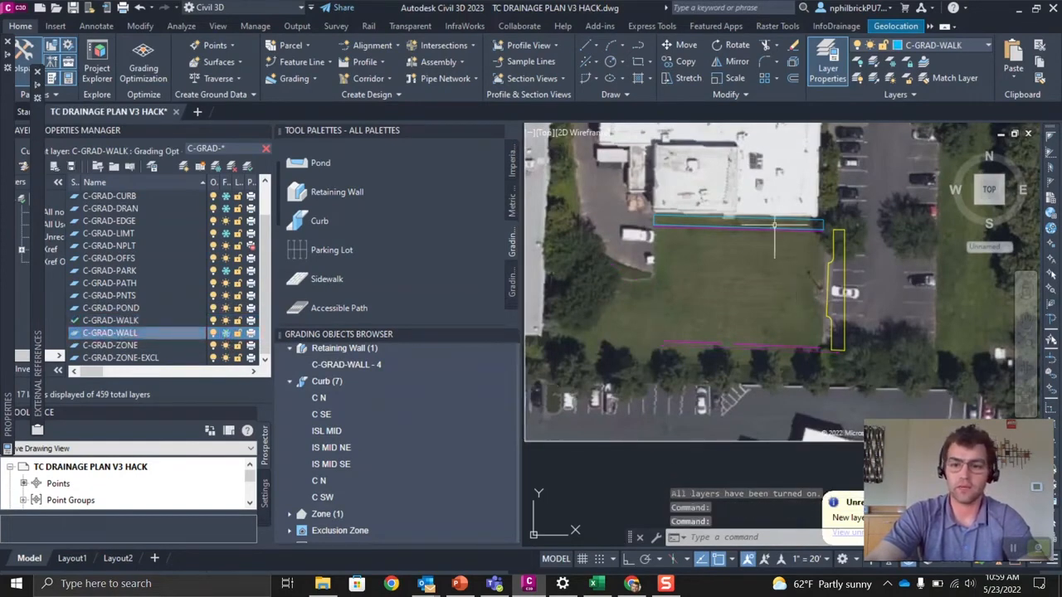
left_click(125, 222)
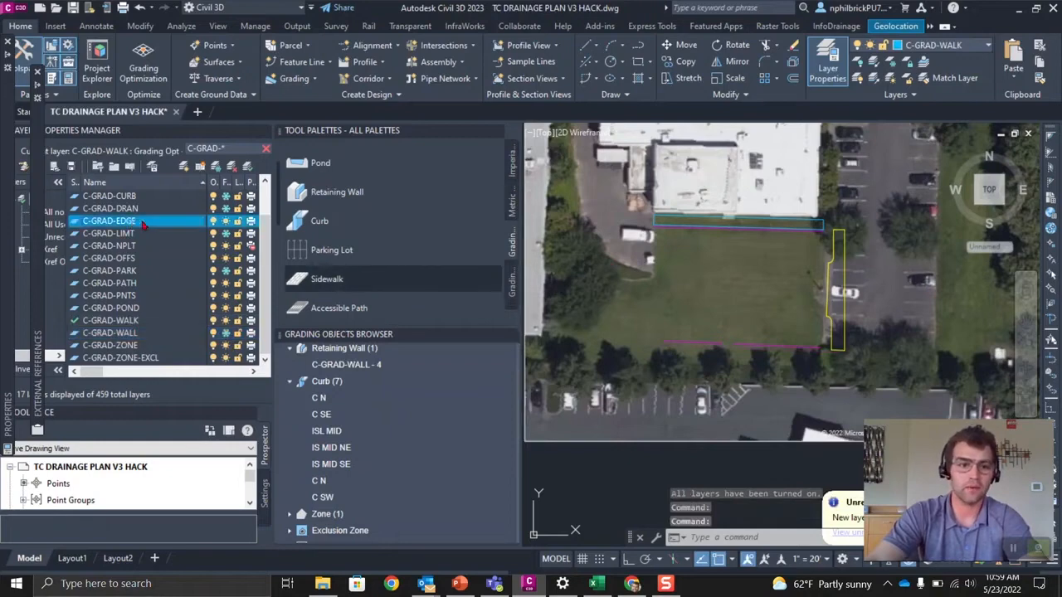
left_click(227, 222)
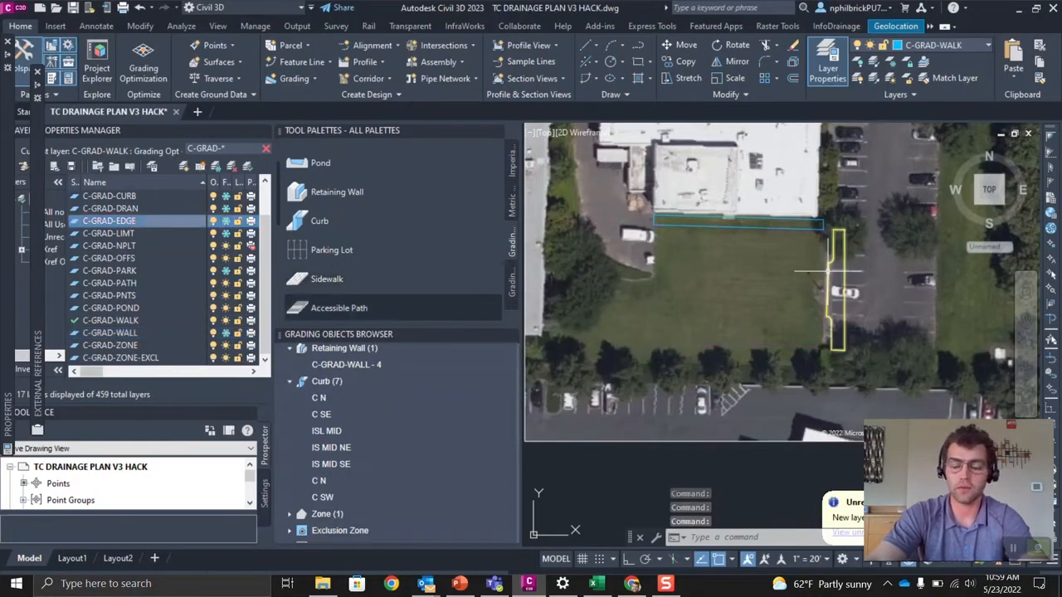
Step: Isolate the C-GRAD-WALK layer and assign its long rectangle as a Sidewalk grading object
left_click(113, 321)
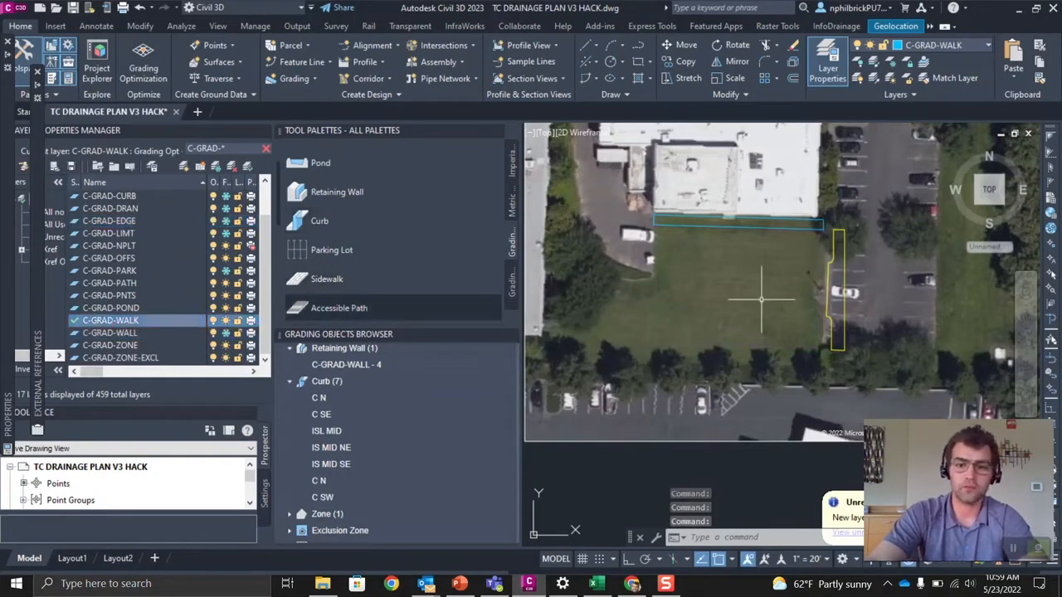
right_click(135, 325)
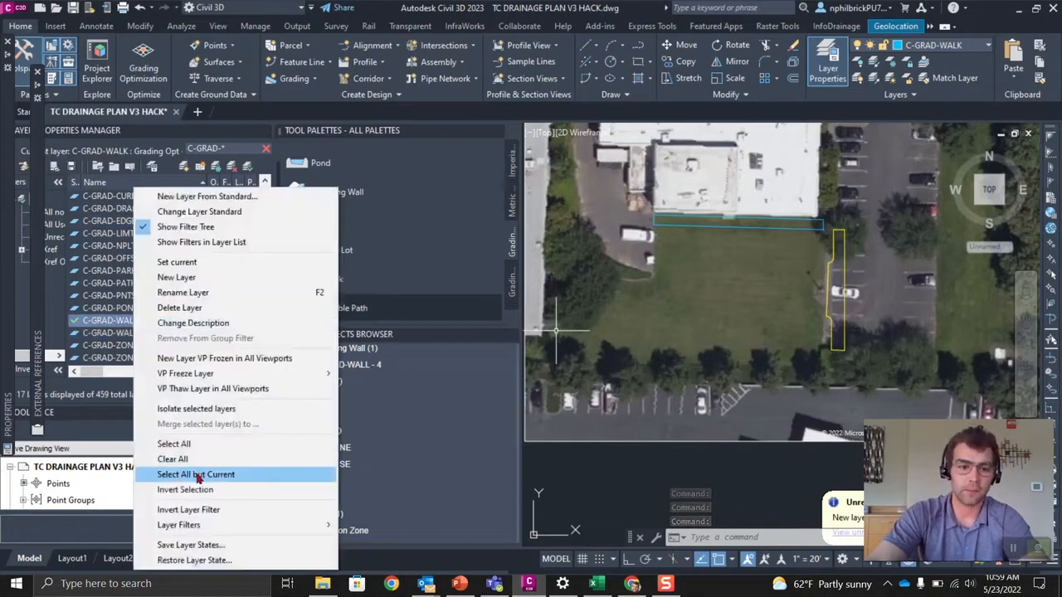
left_click(197, 408)
left_click(661, 222)
scroll(346, 211, "down", 5)
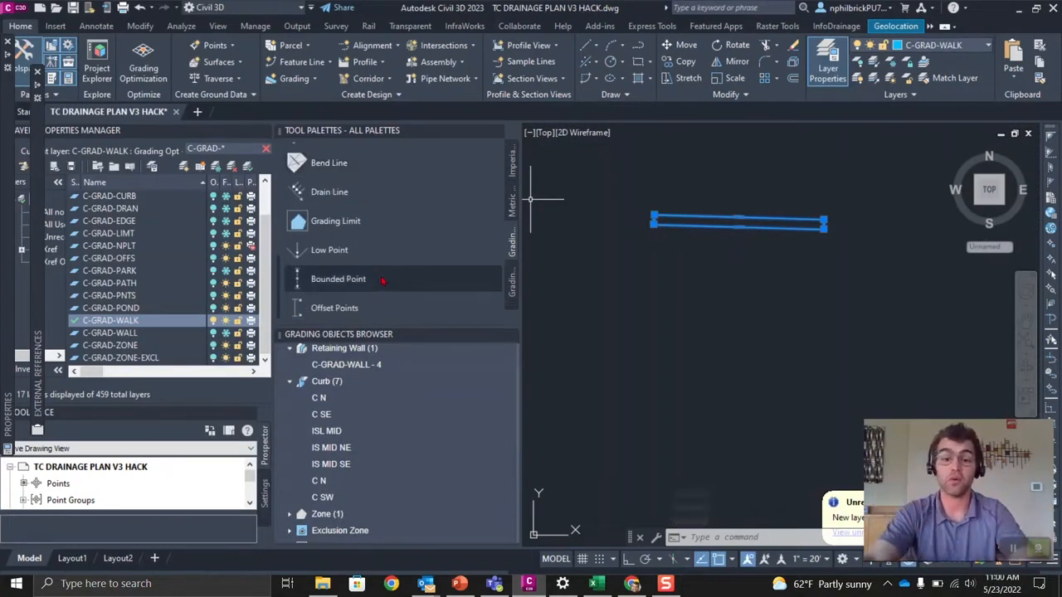
scroll(389, 249, "up", 4)
left_click(332, 191)
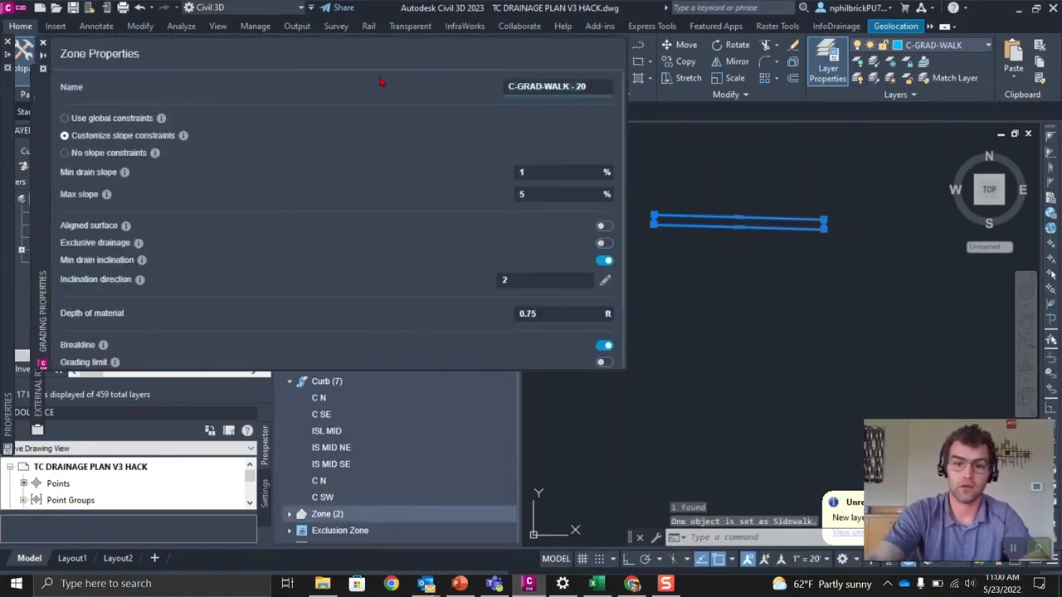
Step: Name the sidewalk zone SIDEWALK N and close its properties
type("sw")
key("BackSpace")
key("BackSpace")
key("Caps_Lock")
type("SW")
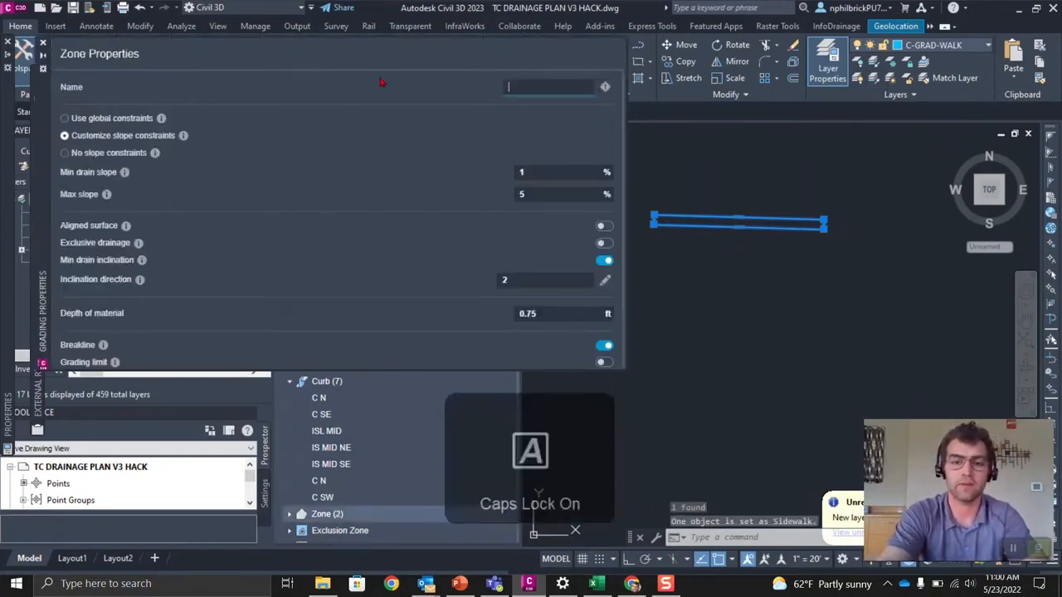
key("BackSpace")
type("IDEWAL")
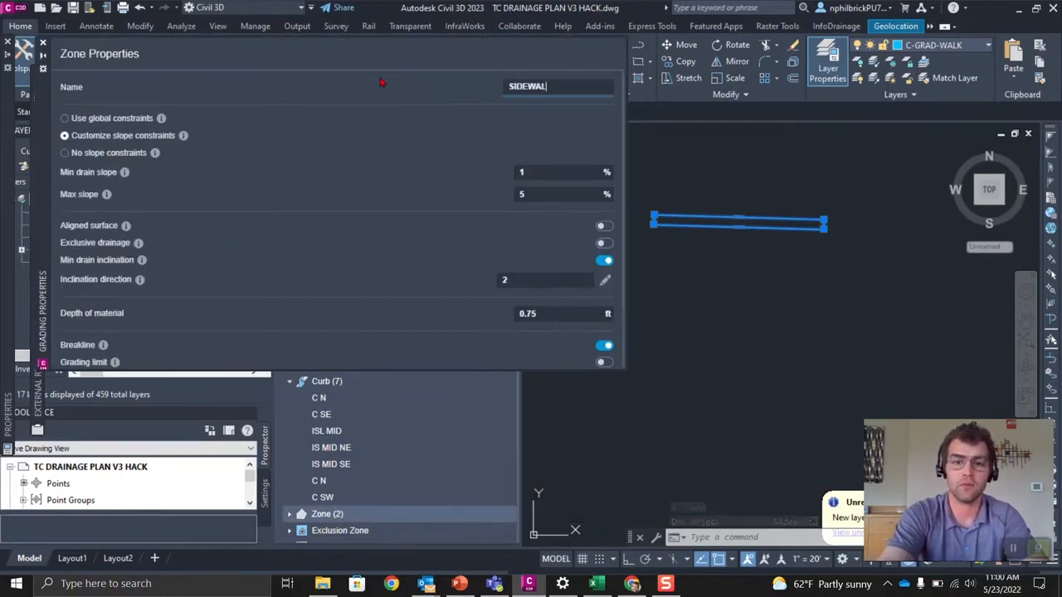
type("K N")
key("Escape")
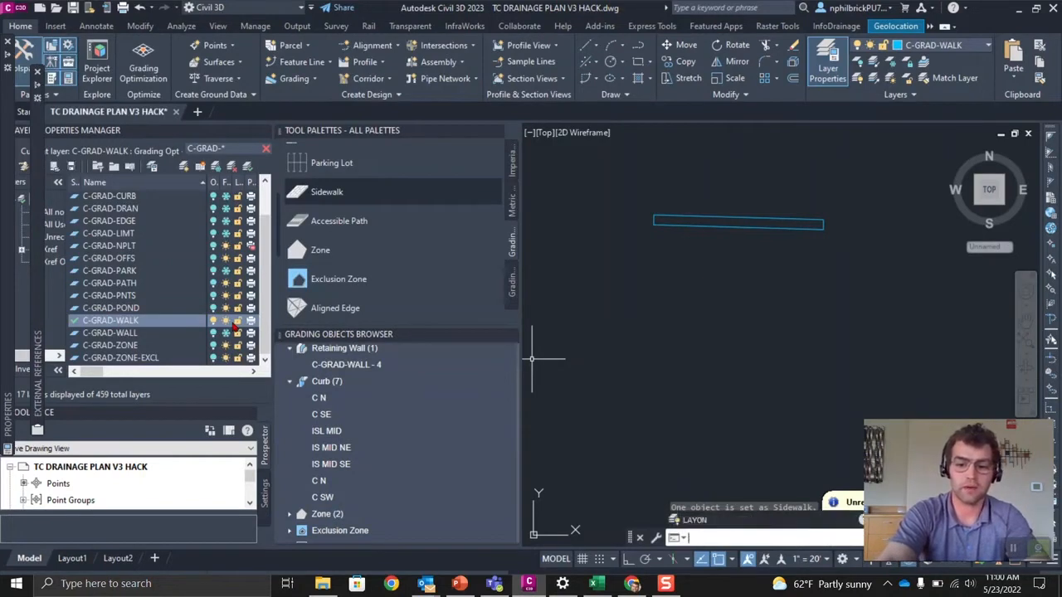
Step: Turn all layers back on and make C-GRAD-ZONE the current layer
type("LAYON")
key("Return")
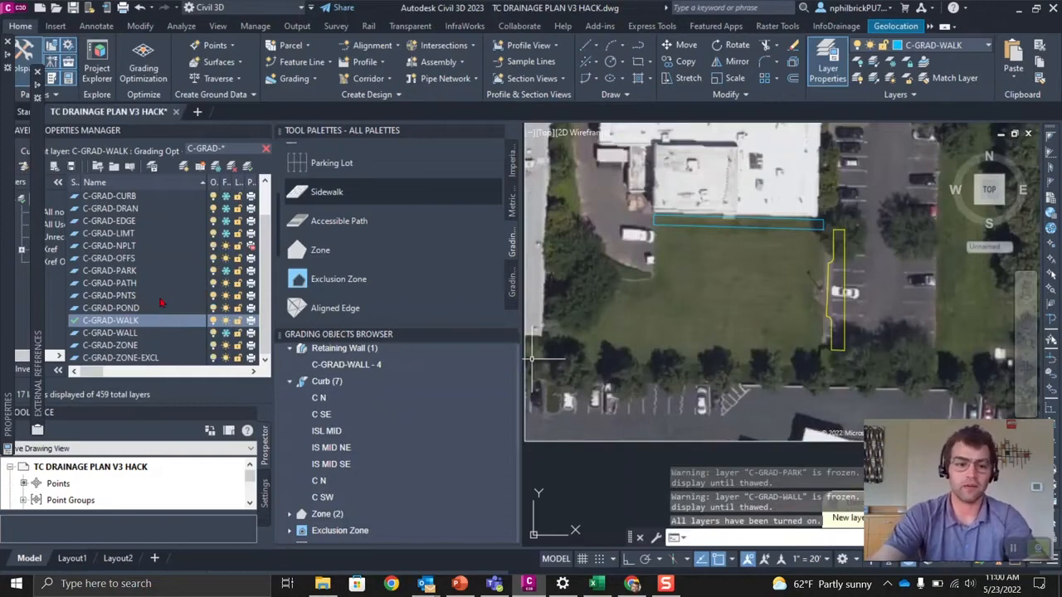
double_click(112, 345)
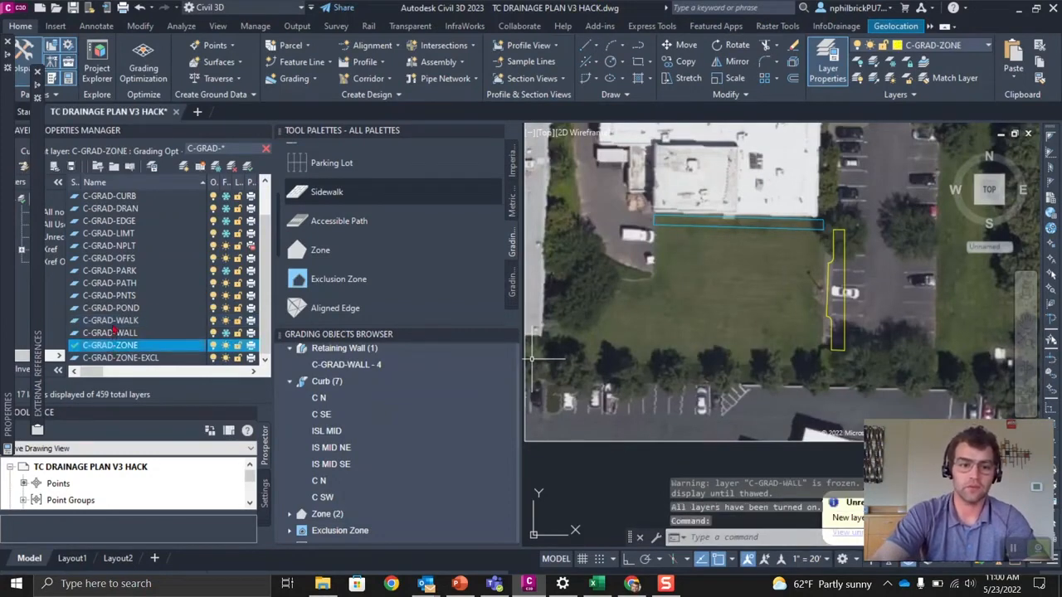
Step: Freeze the C-GRAD-WALK layer
left_click(115, 325)
left_click(226, 321)
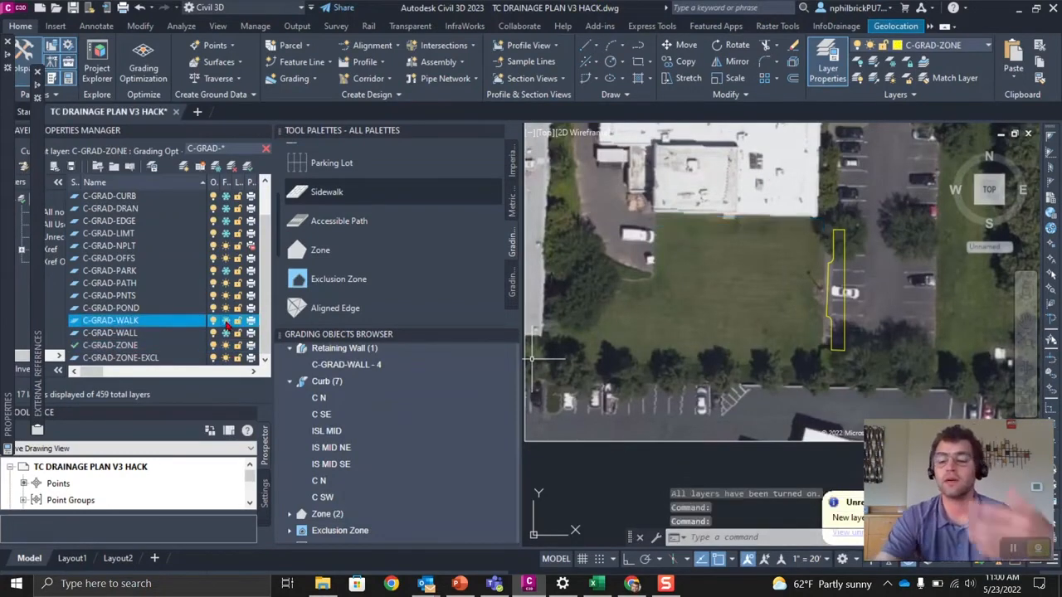
right_click(146, 324)
left_click(481, 302)
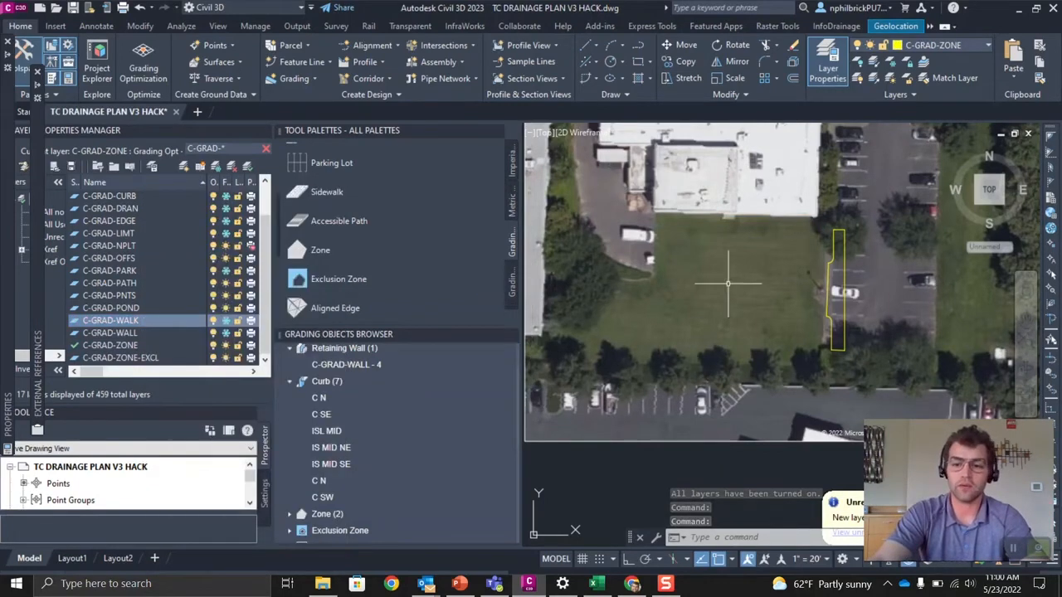
Step: Assign the yellow outline beside the parking lot as a Zone grading object named PARKING ENTRANCE
left_click(827, 268)
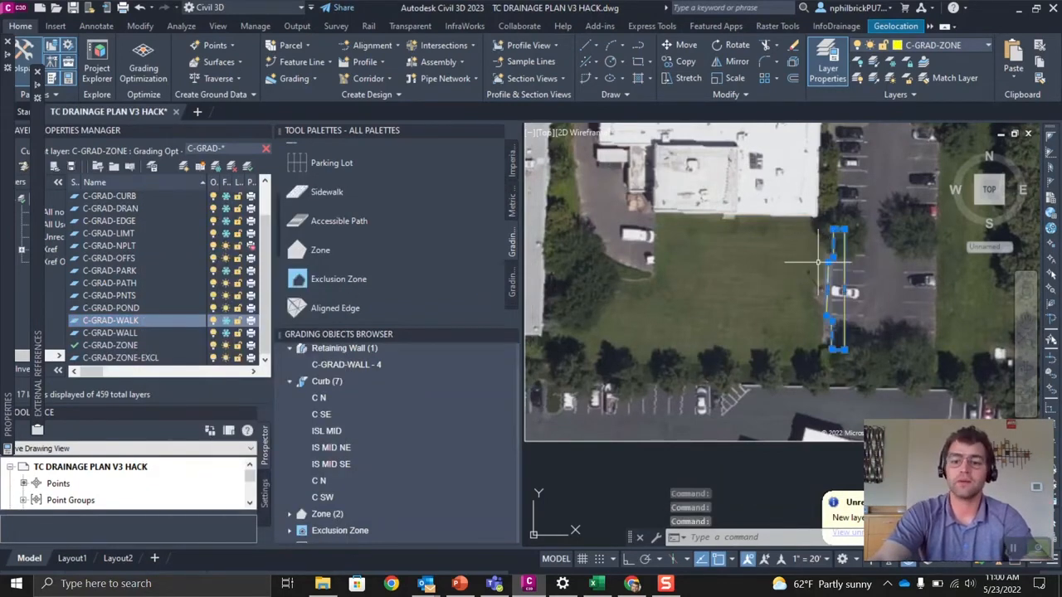
left_click(360, 250)
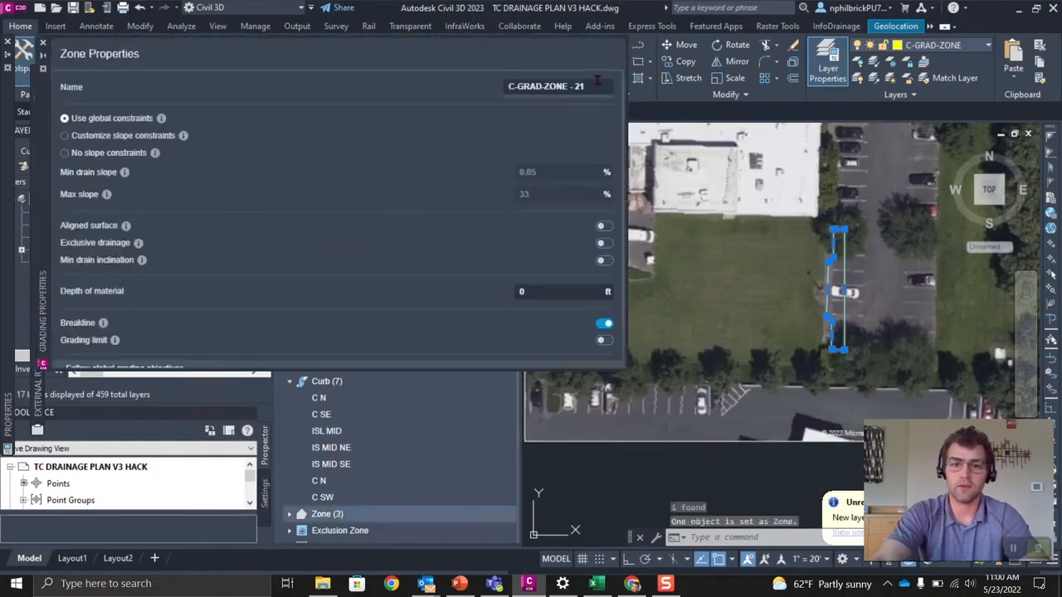
type("P")
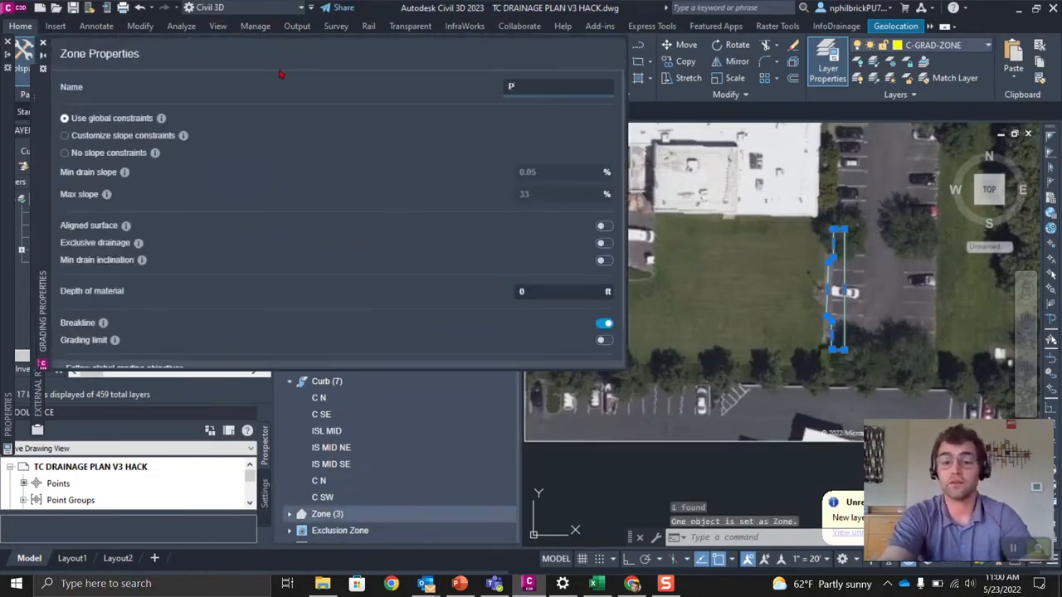
type("ARKING")
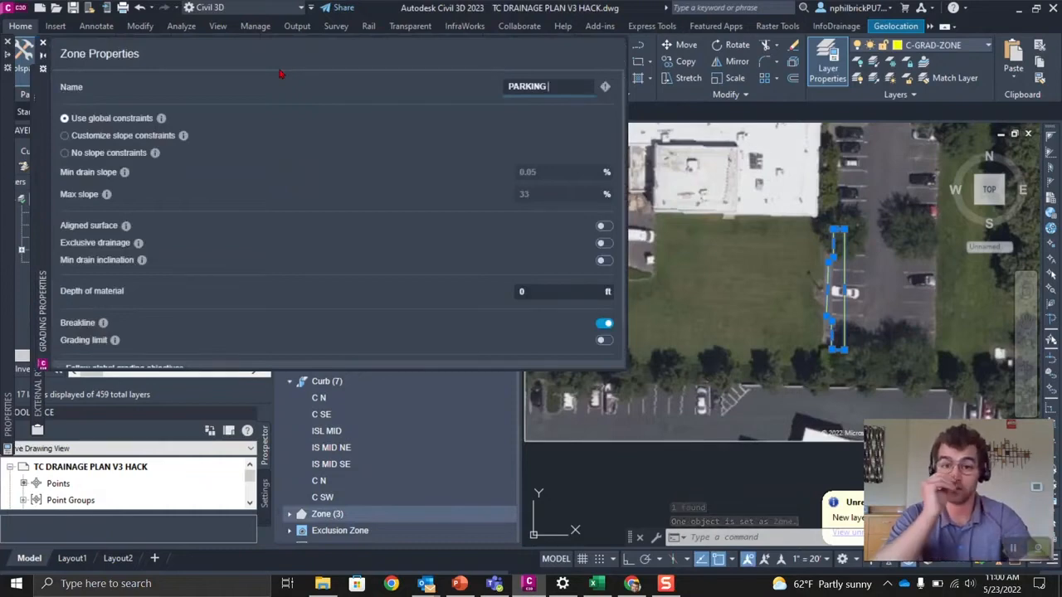
type(" ENTRANCE")
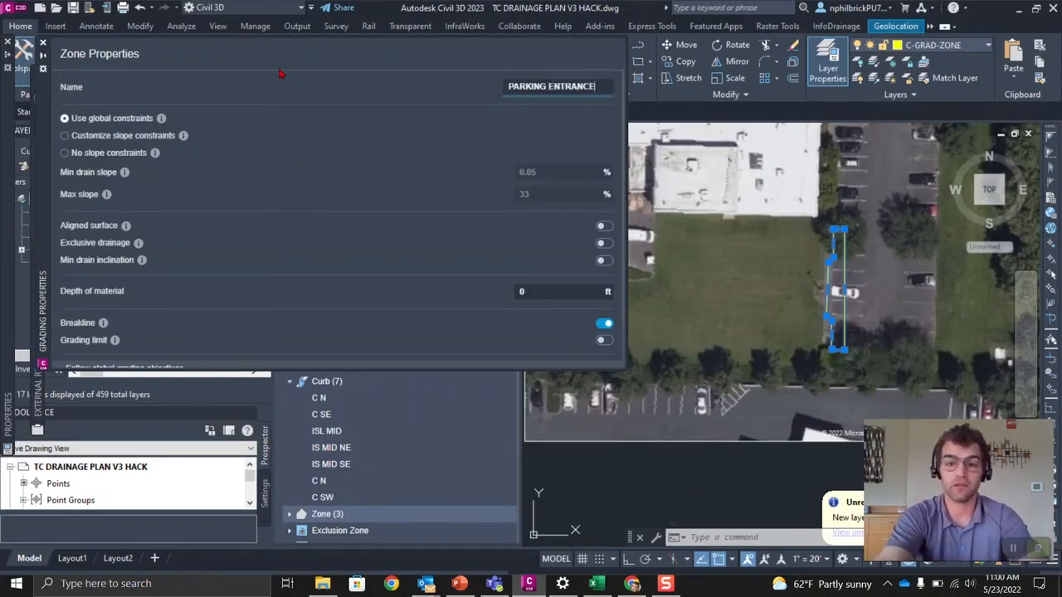
key("Return")
key("Escape")
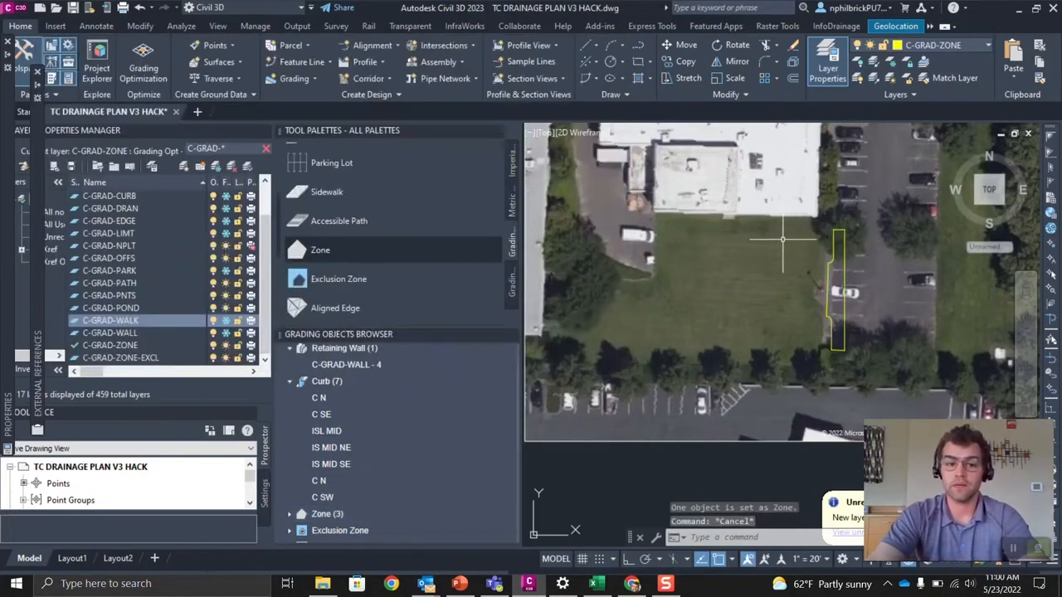
Step: Select the first C N curb among the grading objects and close its grading properties
scroll(531, 315, "down", 2)
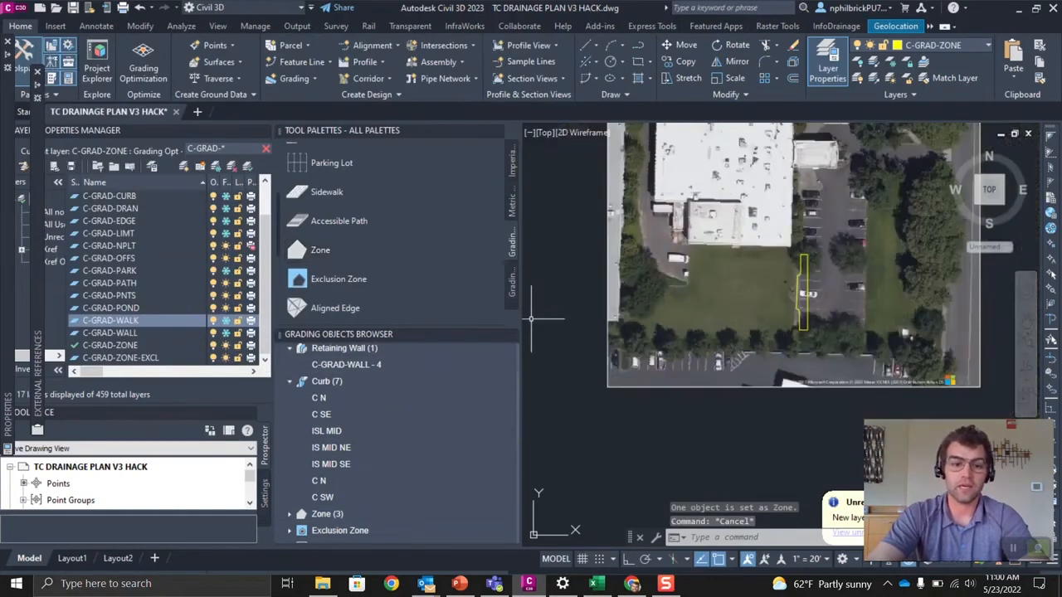
left_click(334, 399)
left_click(43, 42)
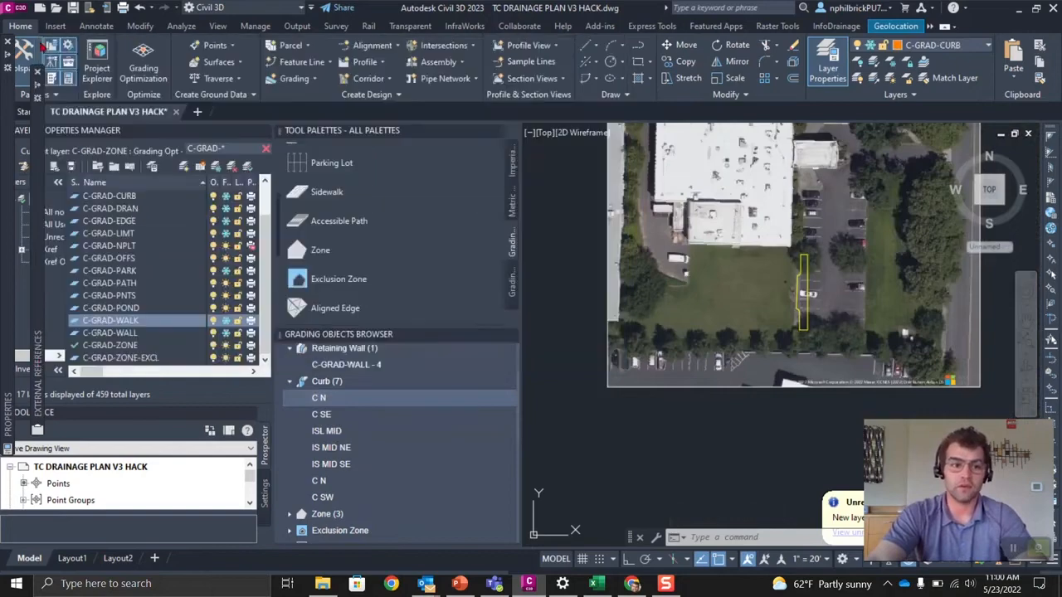
Step: List the Zone grading objects in the grading objects browser to check the zones assigned so far
scroll(362, 422, "down", 2)
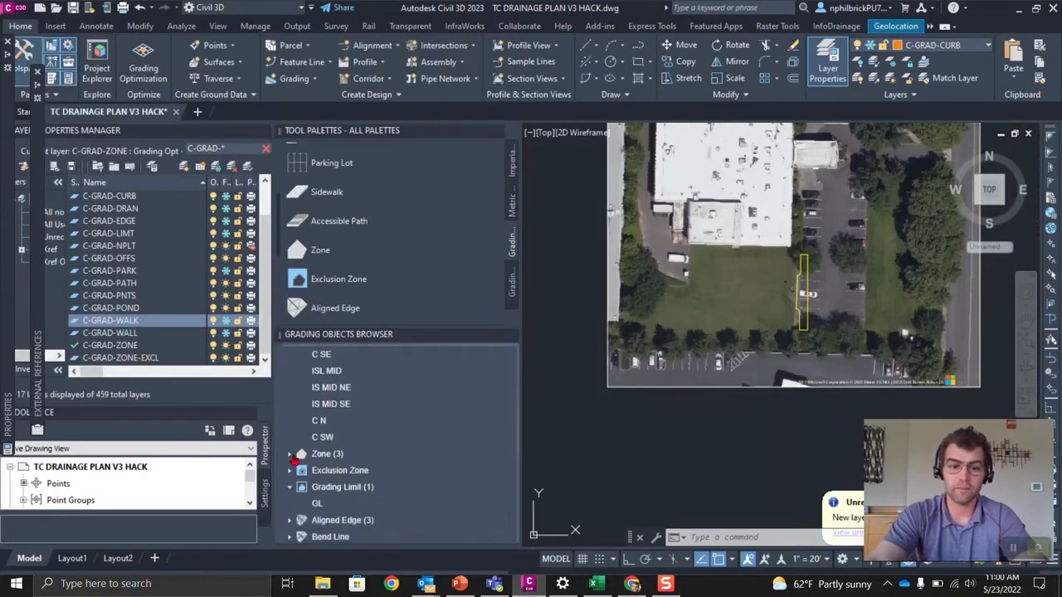
left_click(289, 455)
scroll(344, 421, "down", 2)
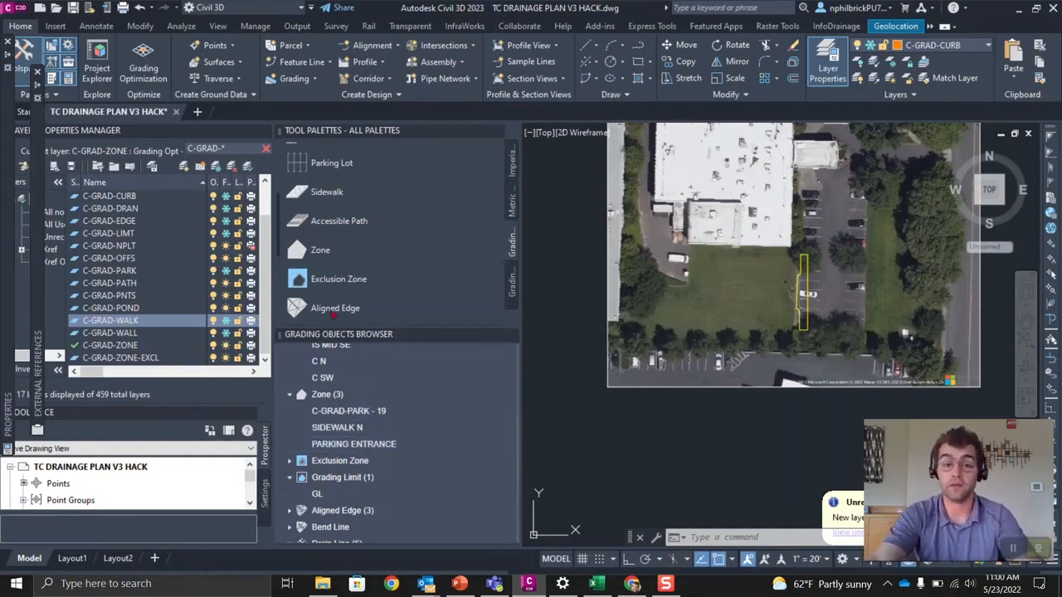
left_click(330, 258)
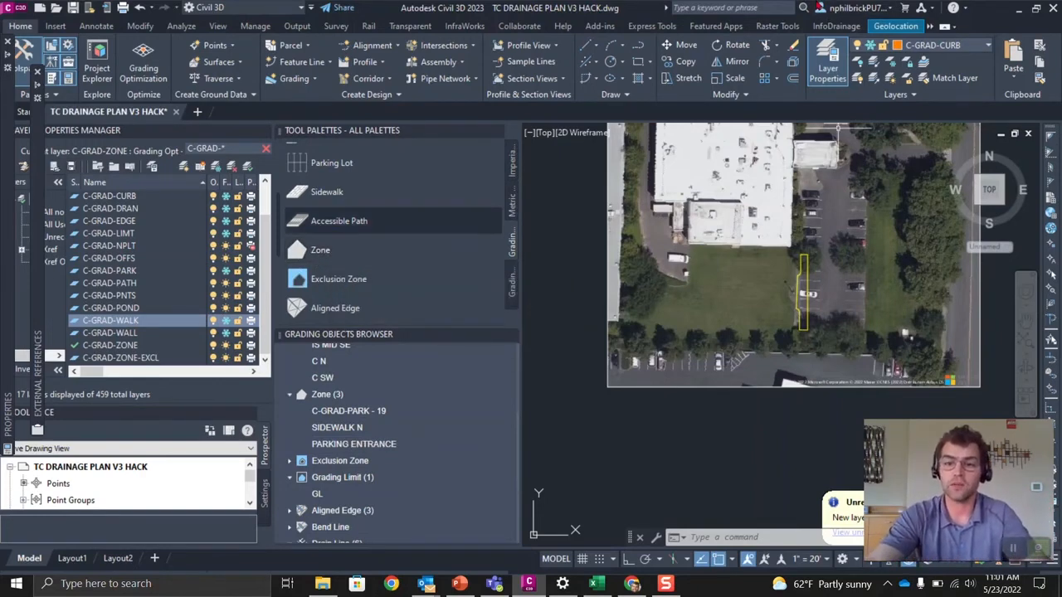
Step: Launch Grading Optimization for the drawing, accepting the default option for the EG surface
left_click(175, 27)
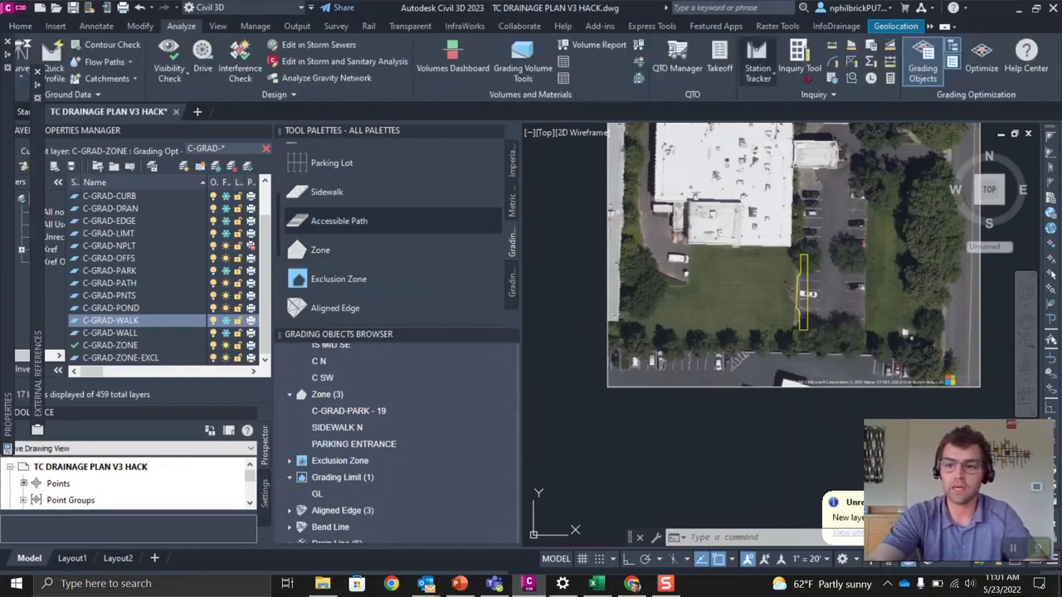
left_click(980, 62)
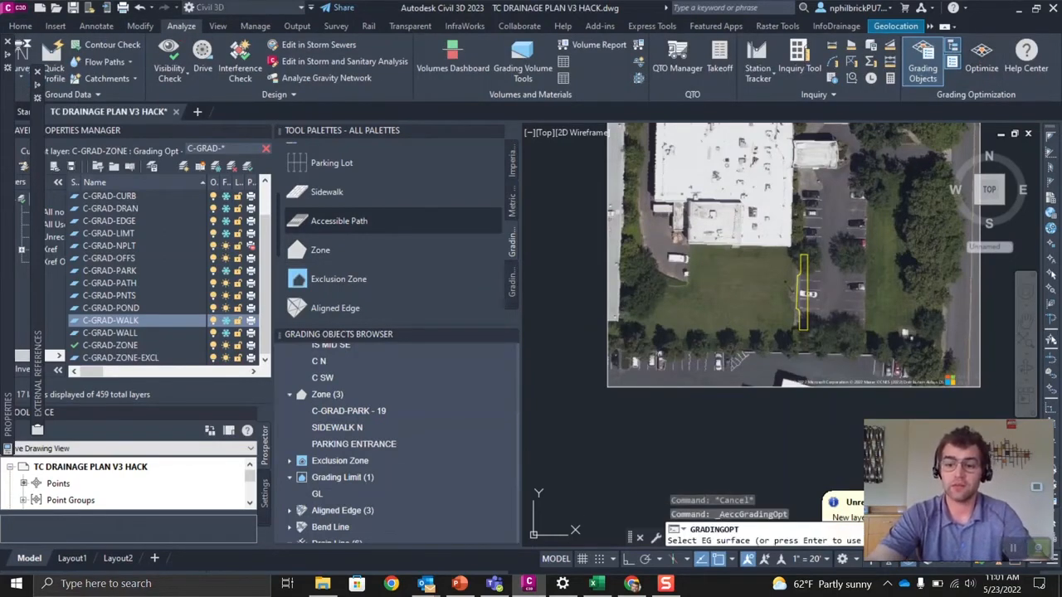
key("Return")
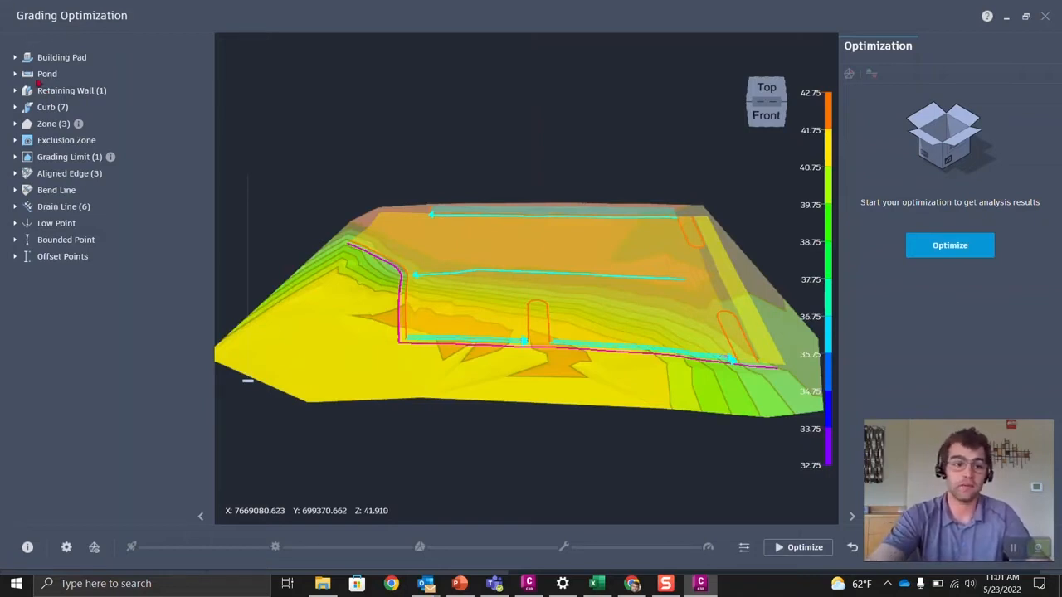
Step: Turn the visibility and active state of the retaining wall C-GRAD-WALL - 4 off and back on
left_click(15, 90)
left_click(106, 114)
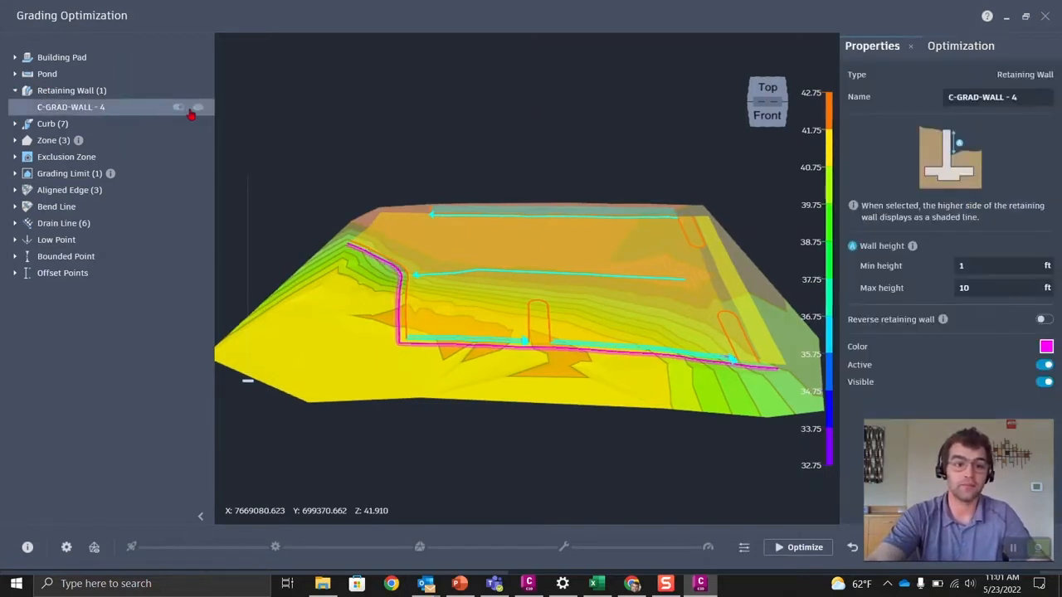
left_click(198, 110)
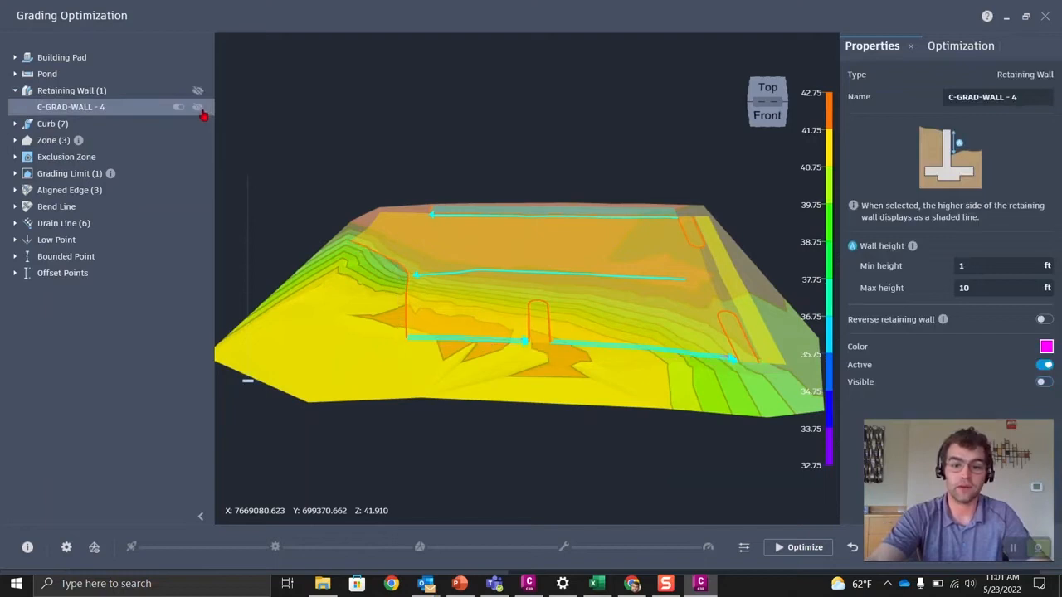
left_click(198, 110)
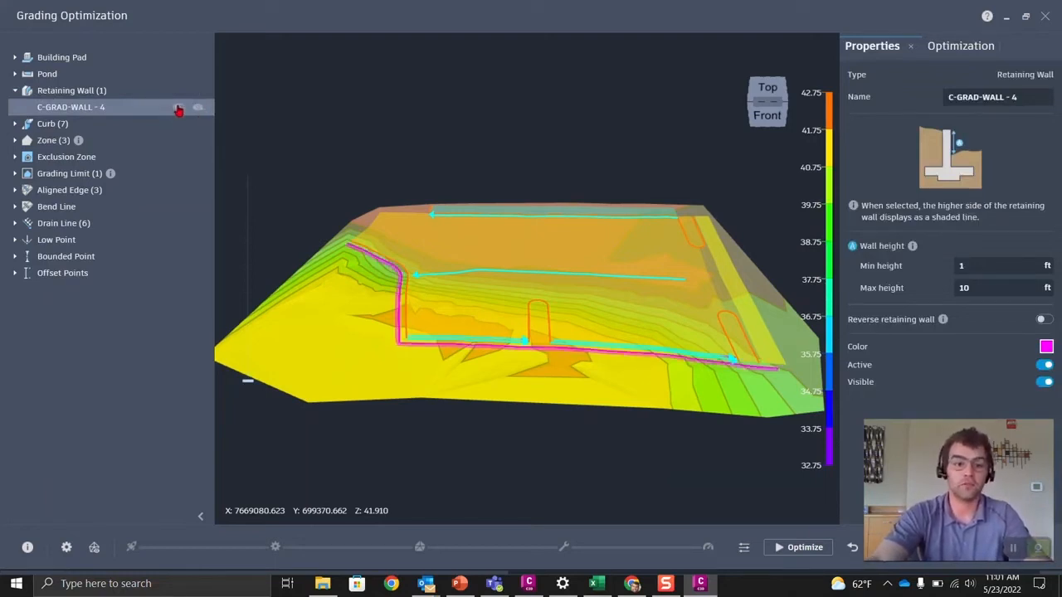
left_click(178, 109)
left_click(178, 109)
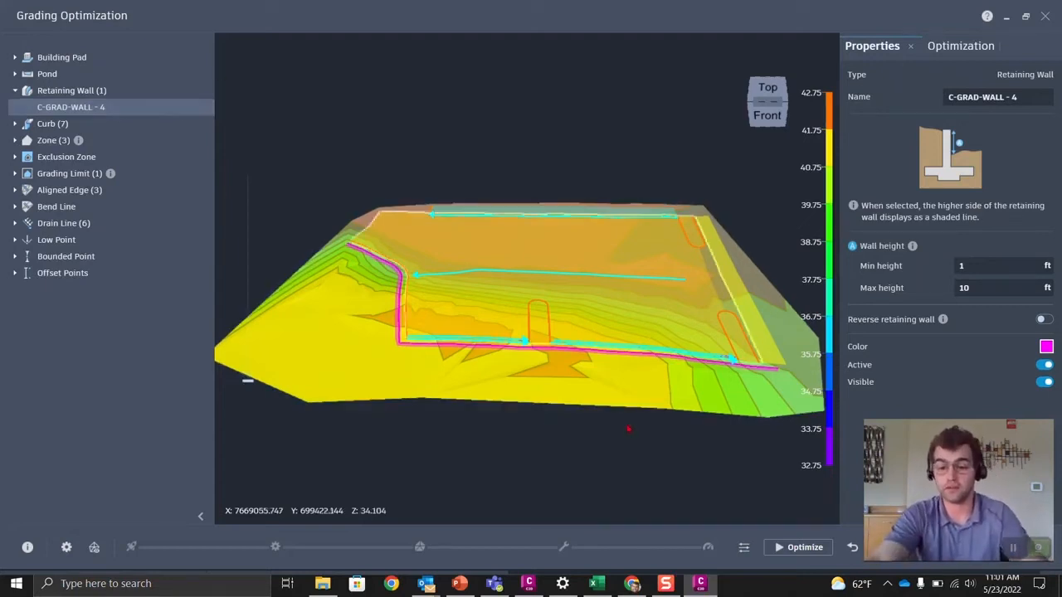
left_click(794, 549)
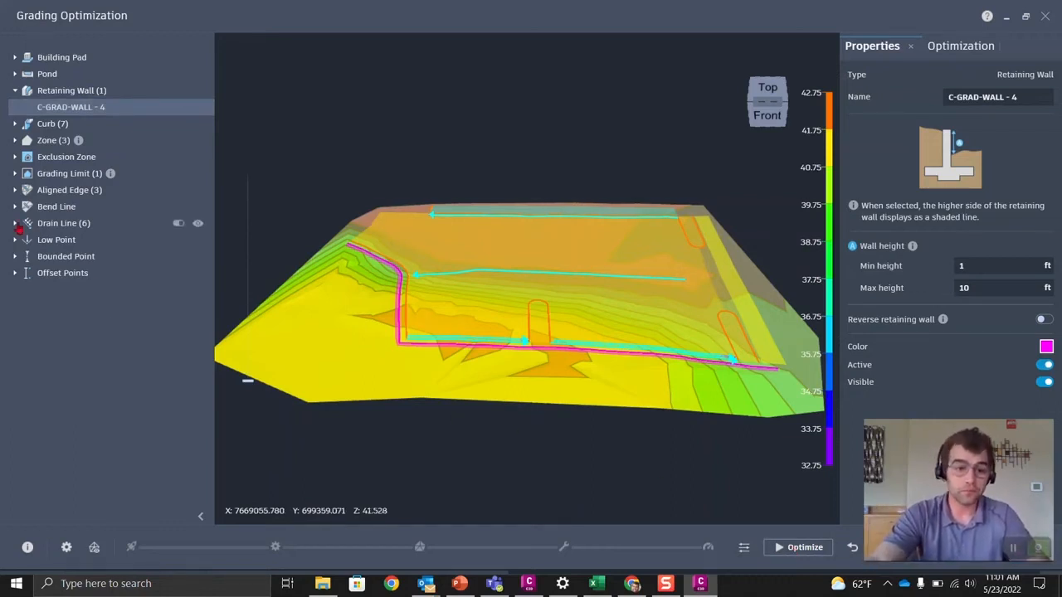
Step: Hide and deactivate the DL SE drain line
left_click(16, 223)
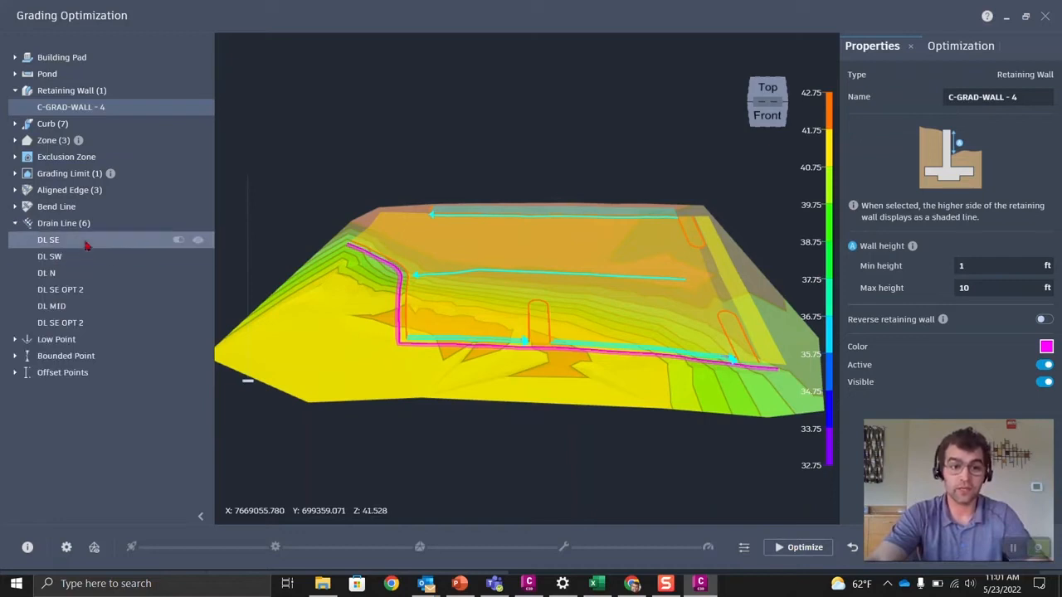
left_click(87, 241)
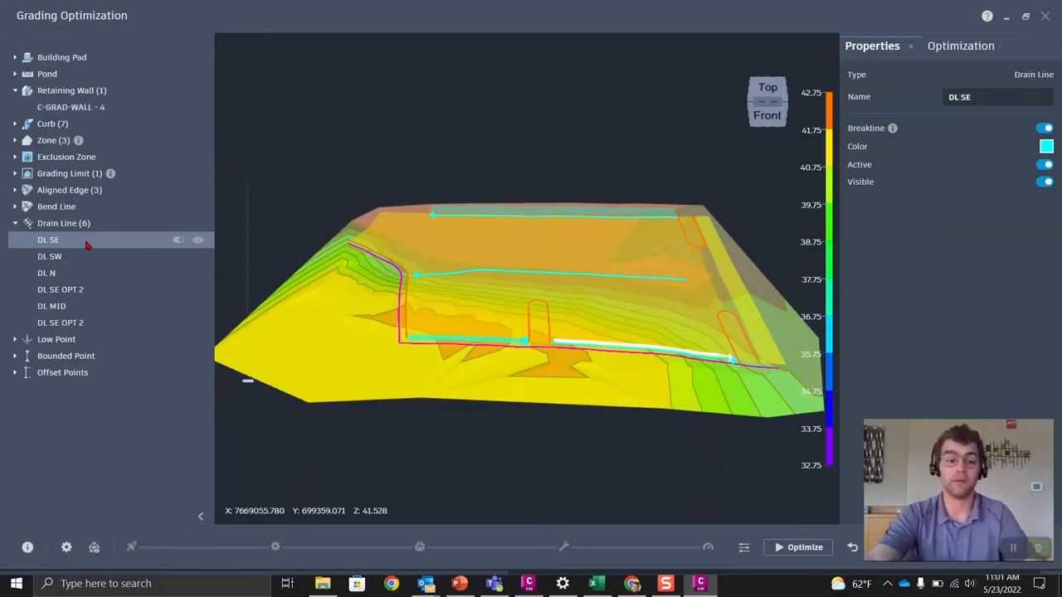
left_click(197, 240)
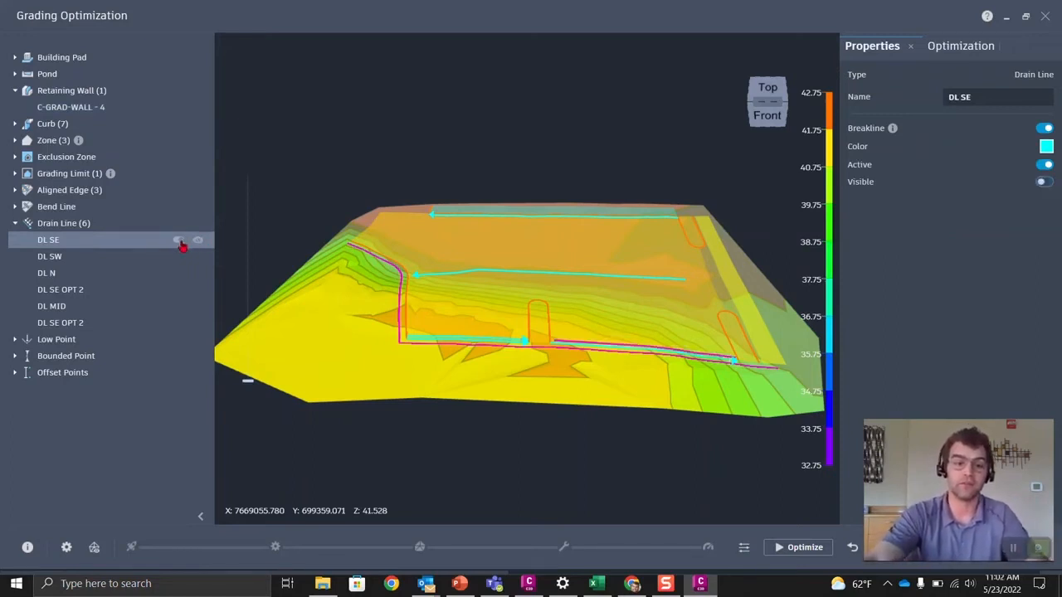
left_click(178, 240)
Step: Examine the slope and drainage properties of the C-GRAD-PARK - 19 and SIDEWALK N zones and their extents in the model
left_click(15, 141)
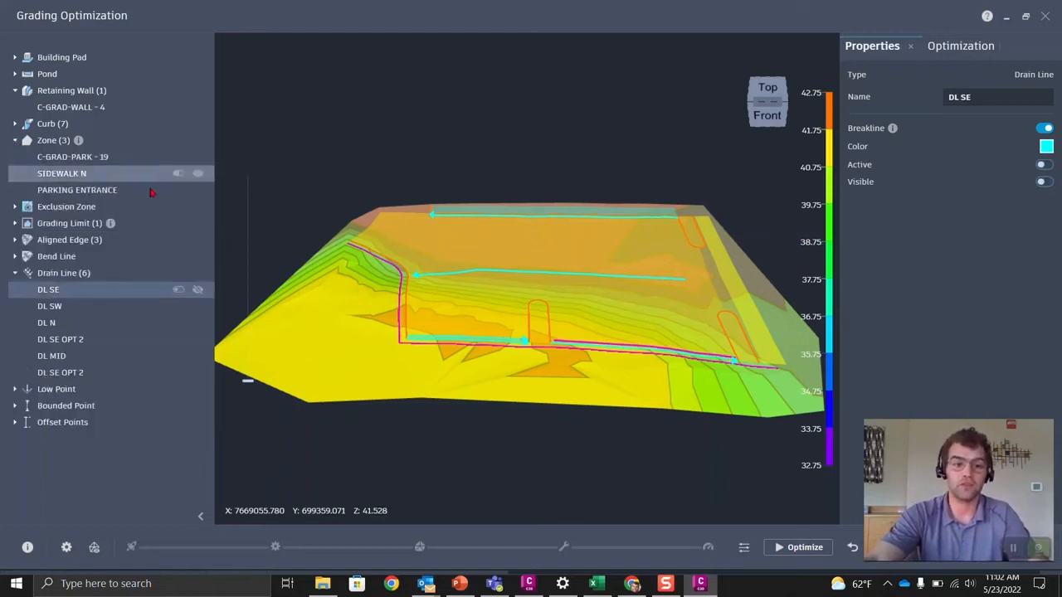
left_click(46, 159)
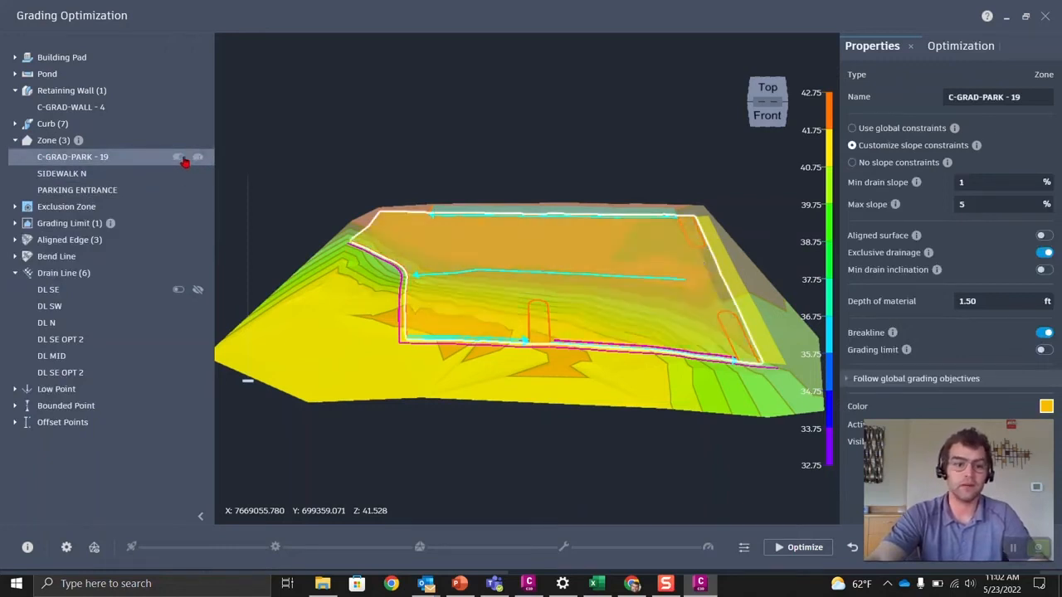
left_click(92, 175)
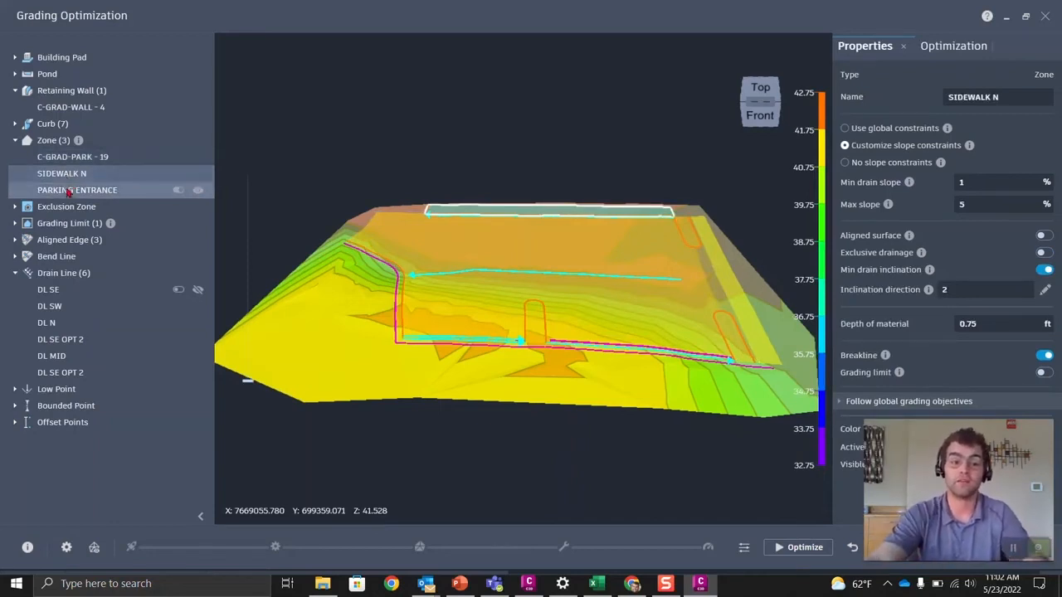
left_click(61, 162)
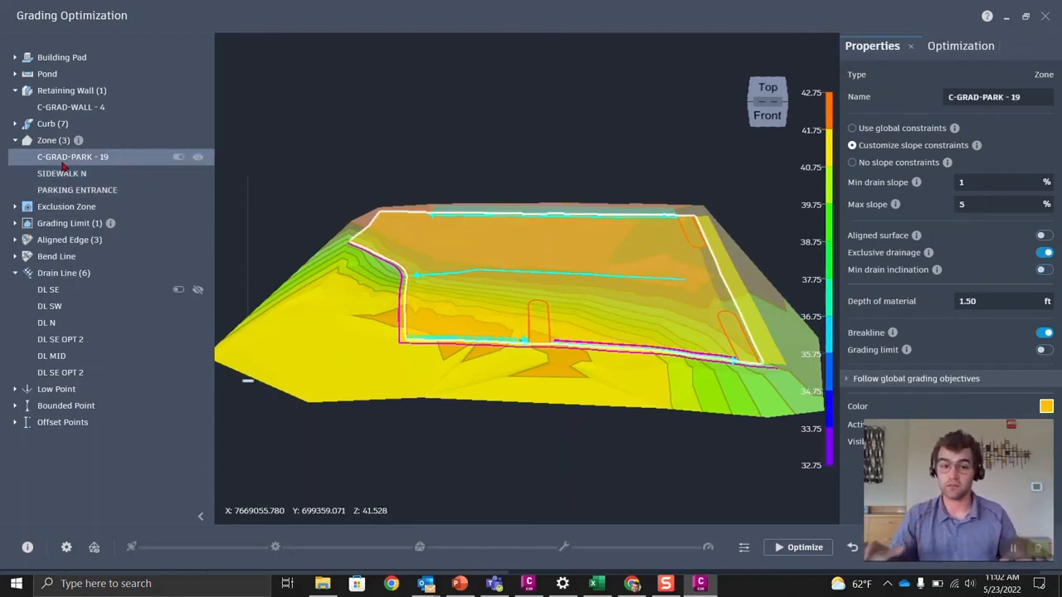
middle_click_drag(466, 305, 496, 378, "shift")
middle_click_drag(505, 334, 525, 392)
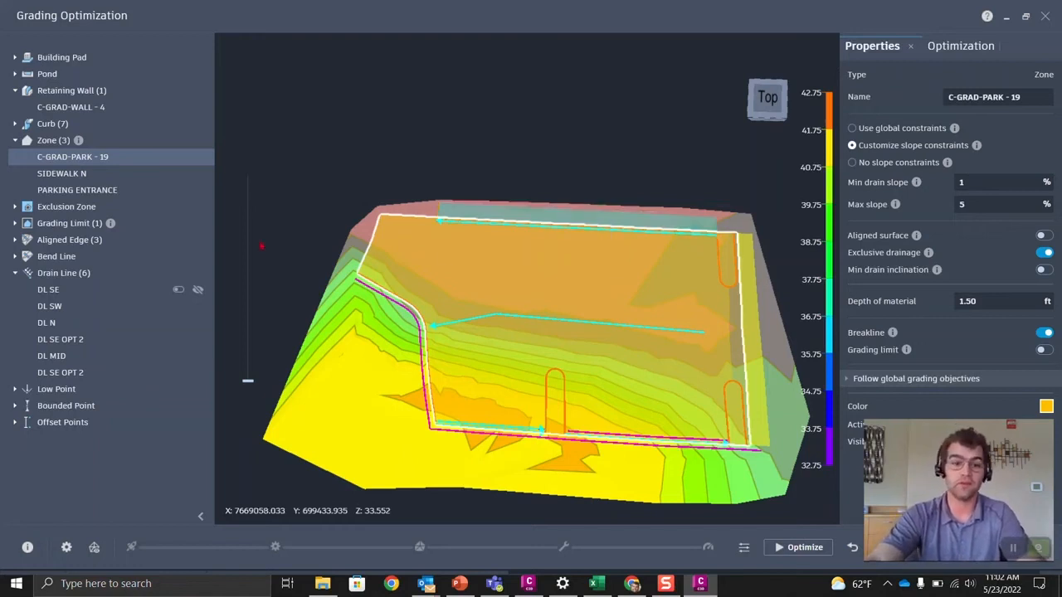
Step: Move the PARKING ENTRANCE zone to the head of the zone order, above C-GRAD-PARK - 19
scroll(569, 315, "up", 4)
middle_click_drag(595, 354, 440, 258)
left_click(57, 174)
left_click(56, 156)
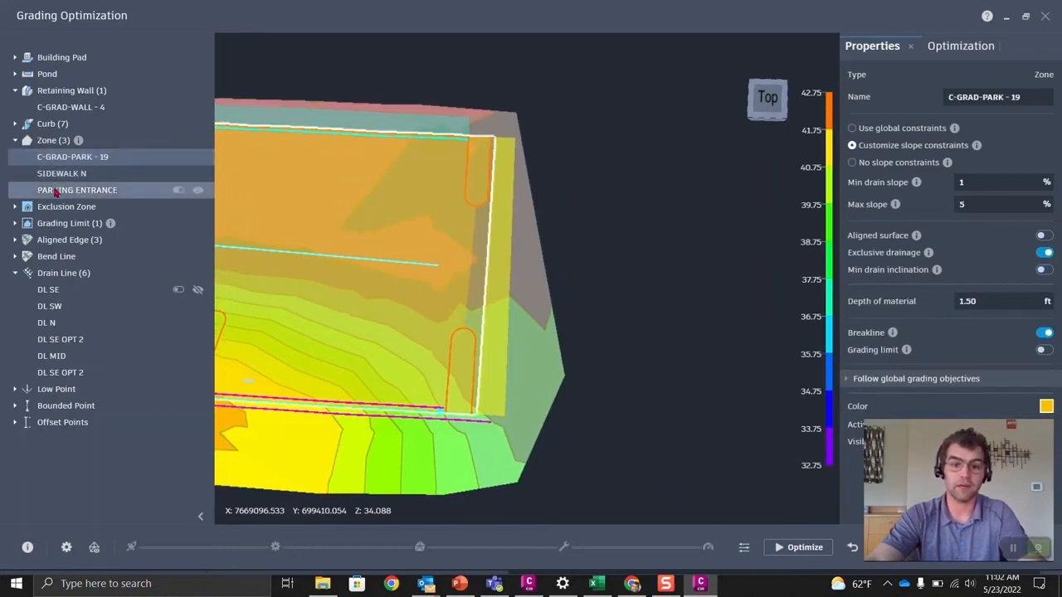
left_click(56, 191)
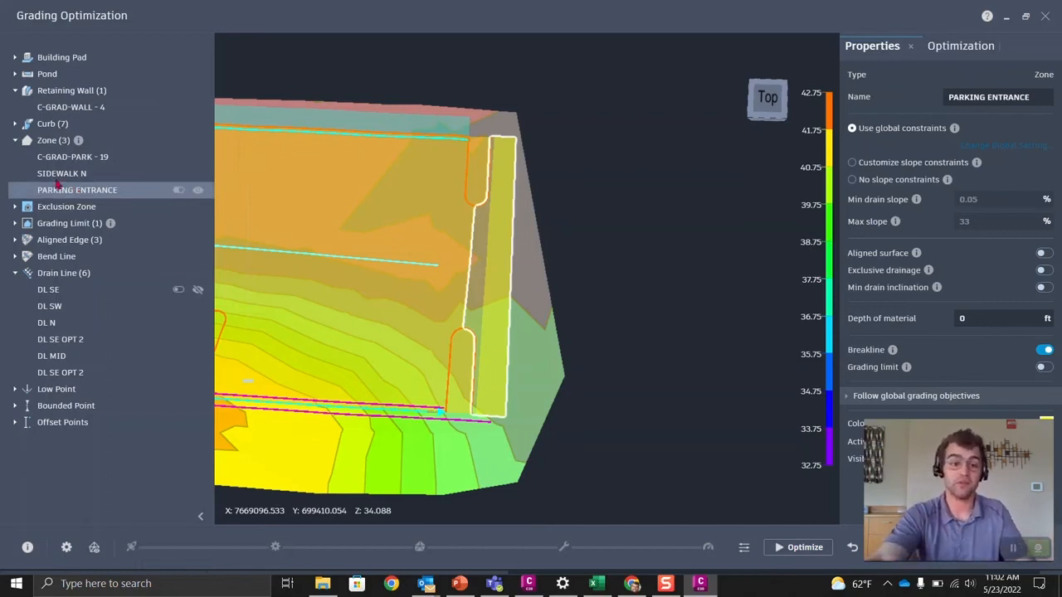
left_click_drag(60, 191, 60, 158)
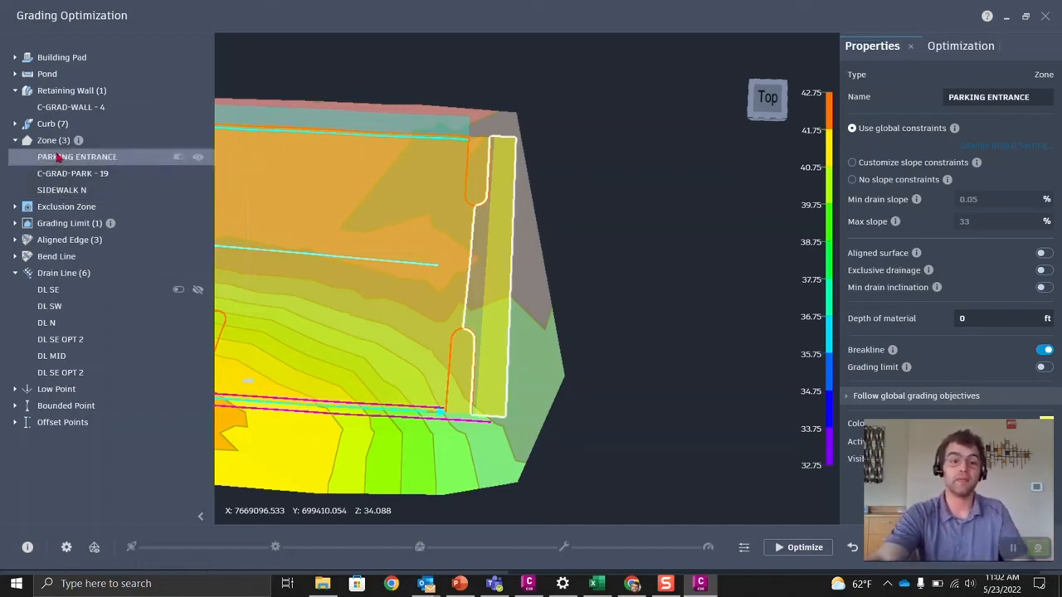